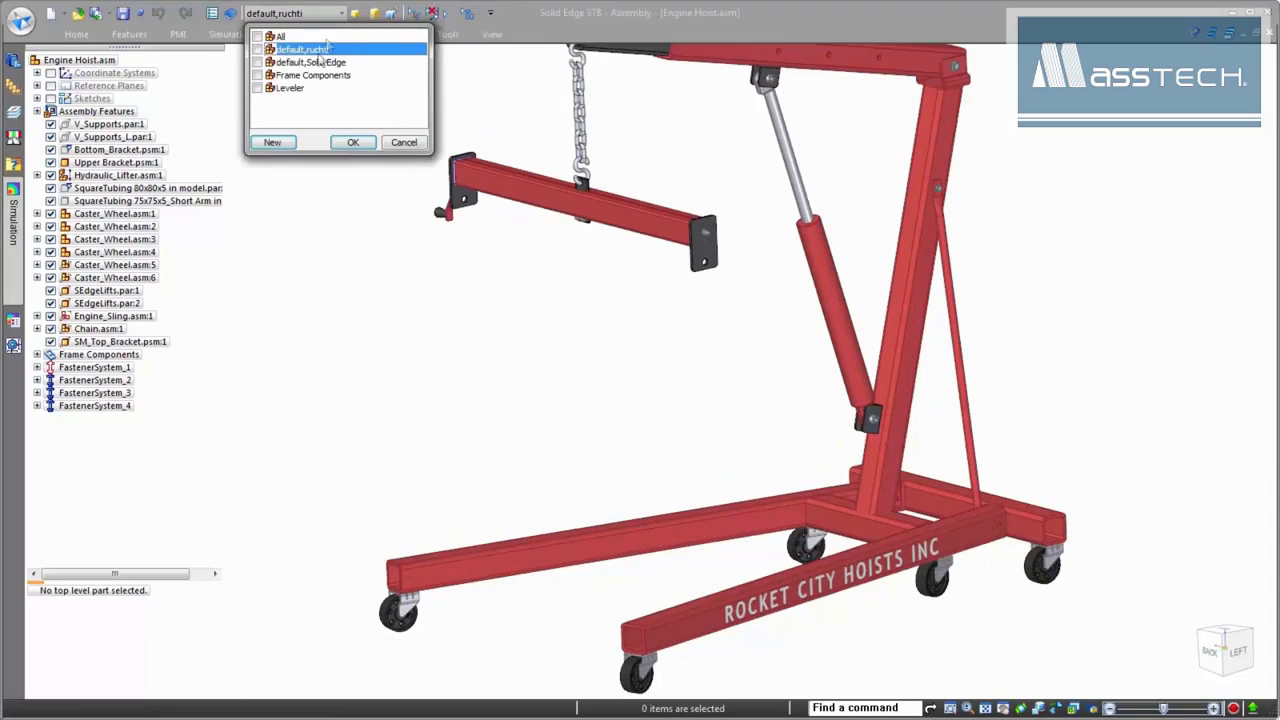
- Apply the Frame Components display configuration to the engine hoist assembly and enter the Frame Design environment
click(307, 77)
click(350, 142)
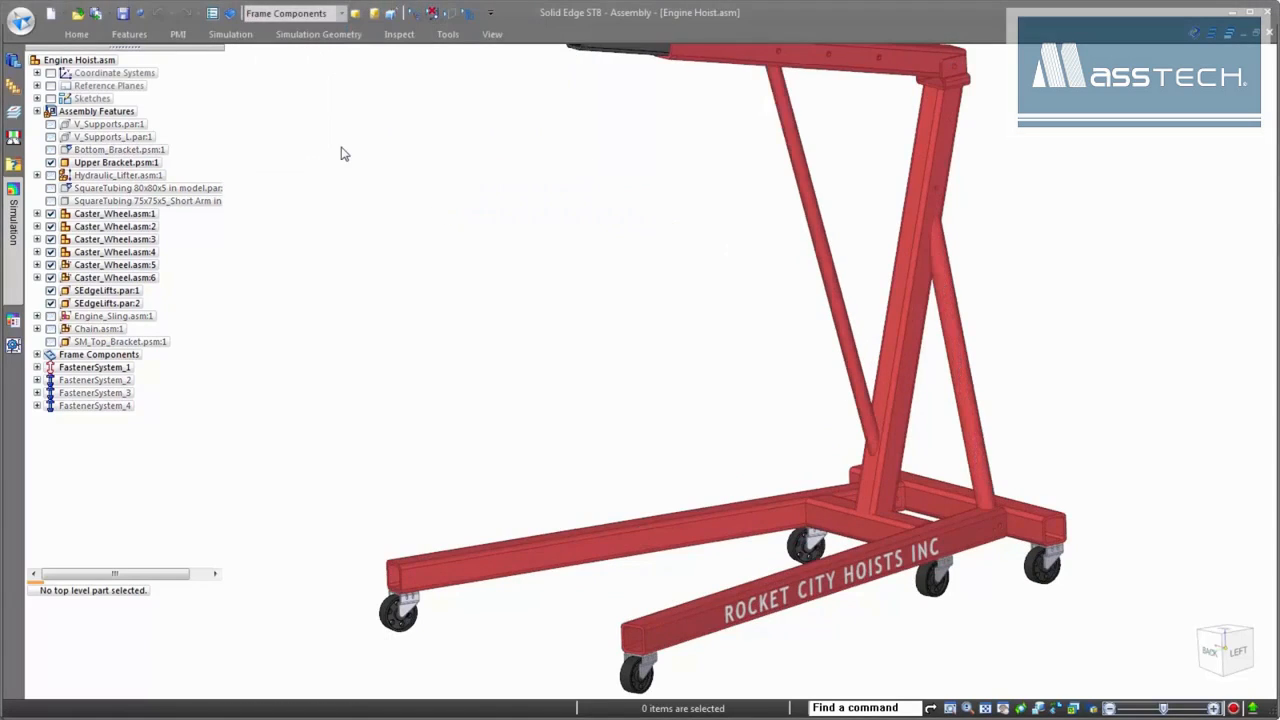
scroll(551, 434, down, 2)
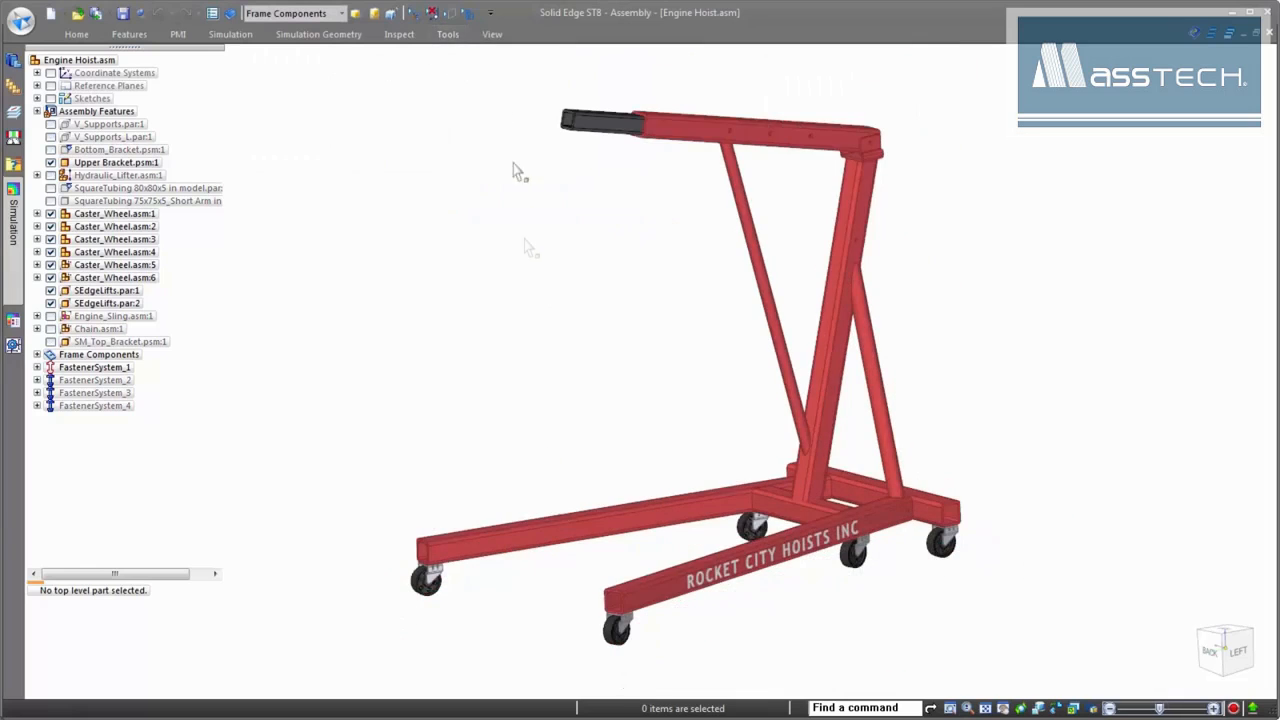
click(448, 35)
click(735, 90)
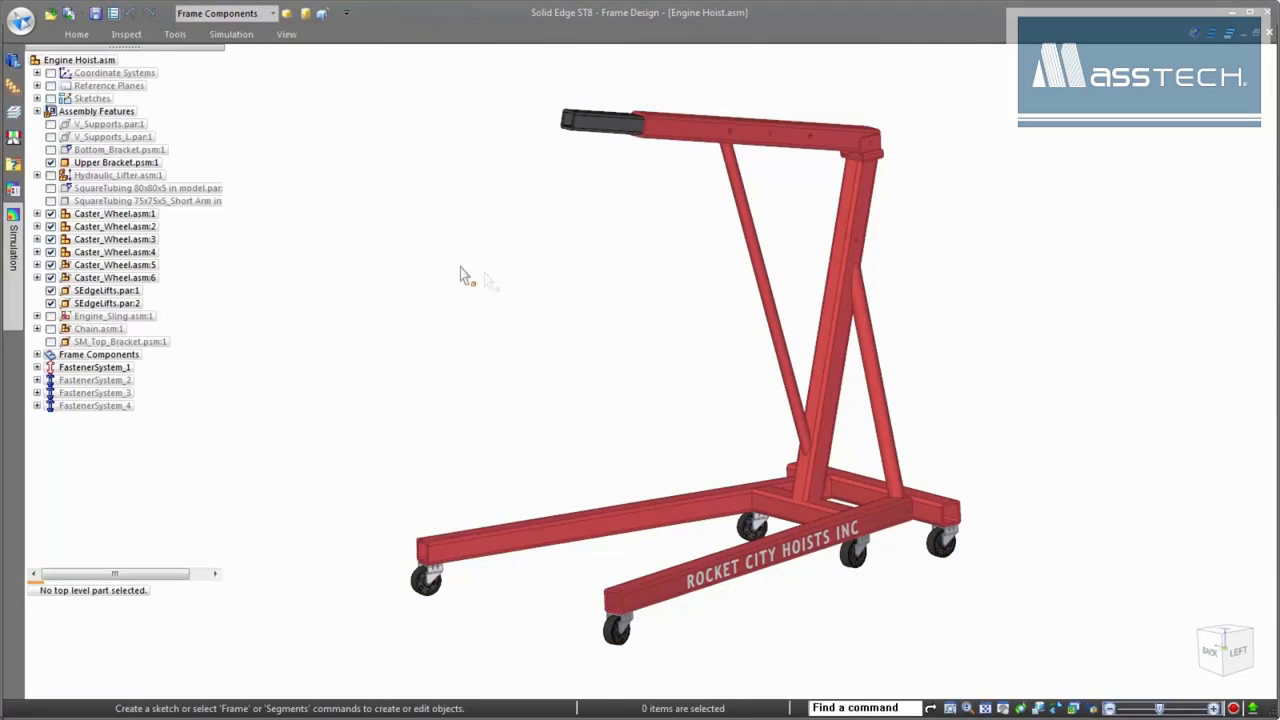
- Keep the Simulation pane displayed and create a Linear Static study with the Beam mesh type
click(14, 255)
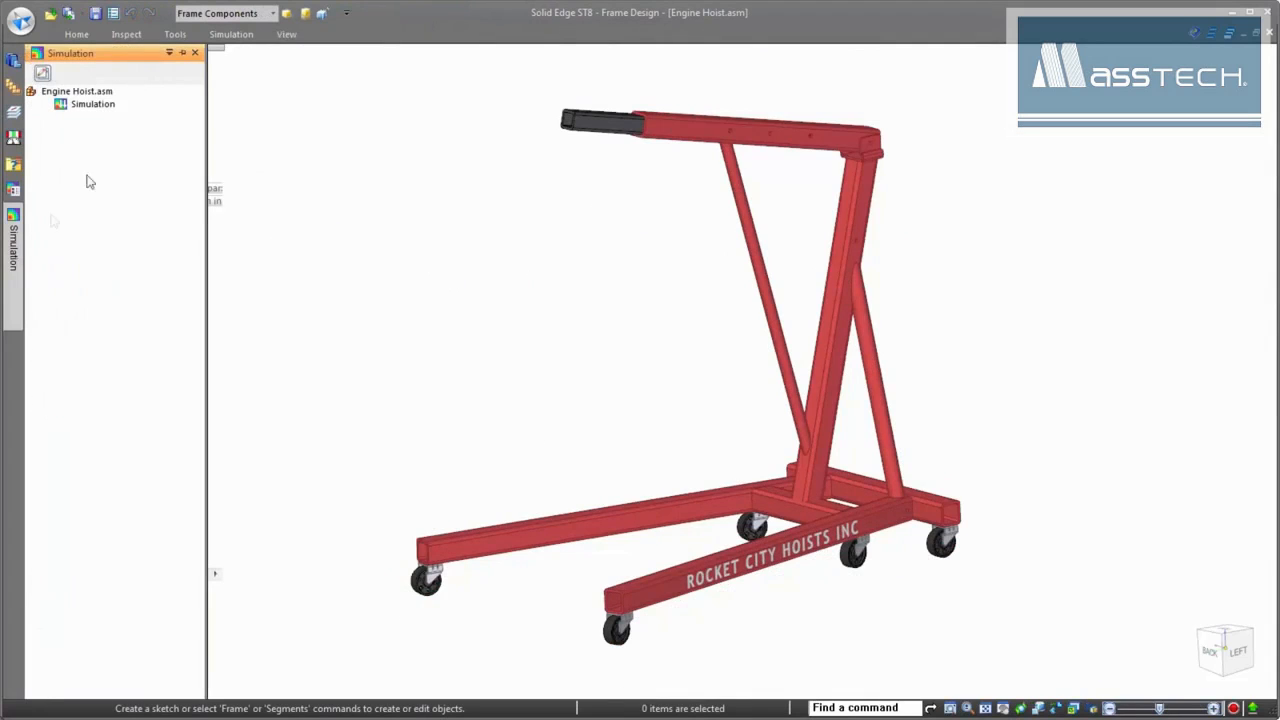
click(184, 53)
click(231, 34)
click(113, 85)
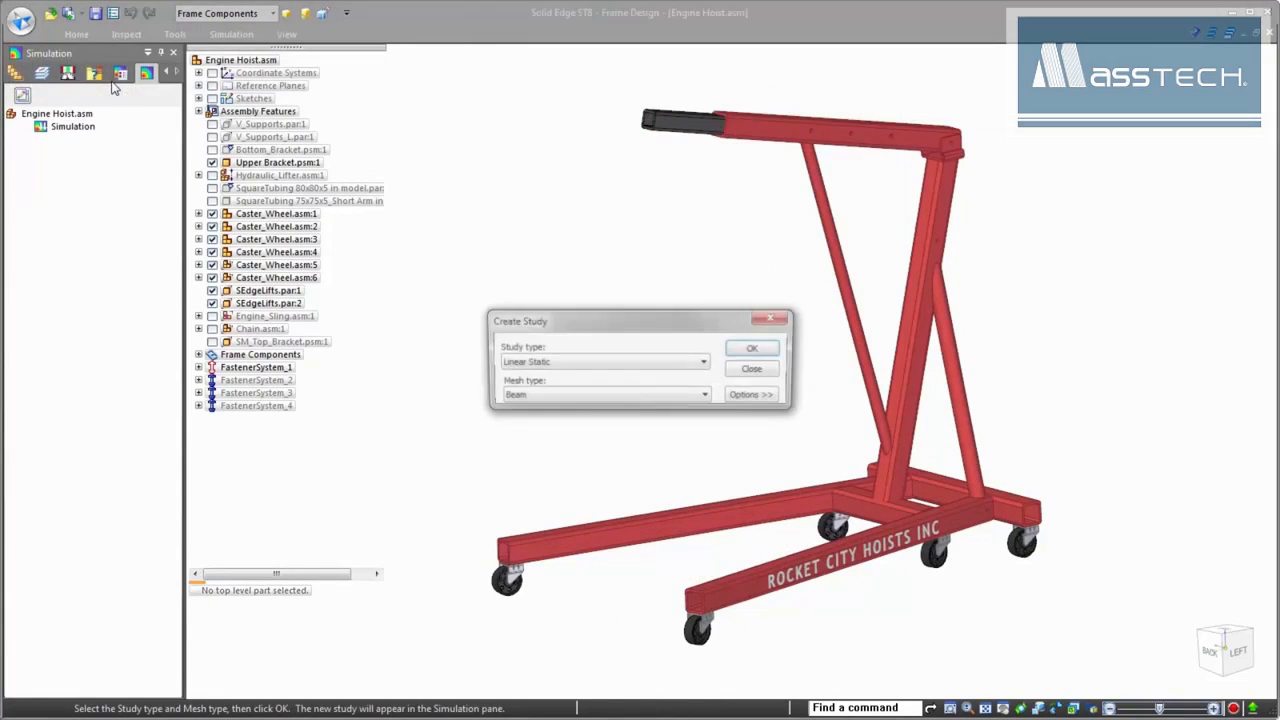
click(567, 396)
click(574, 411)
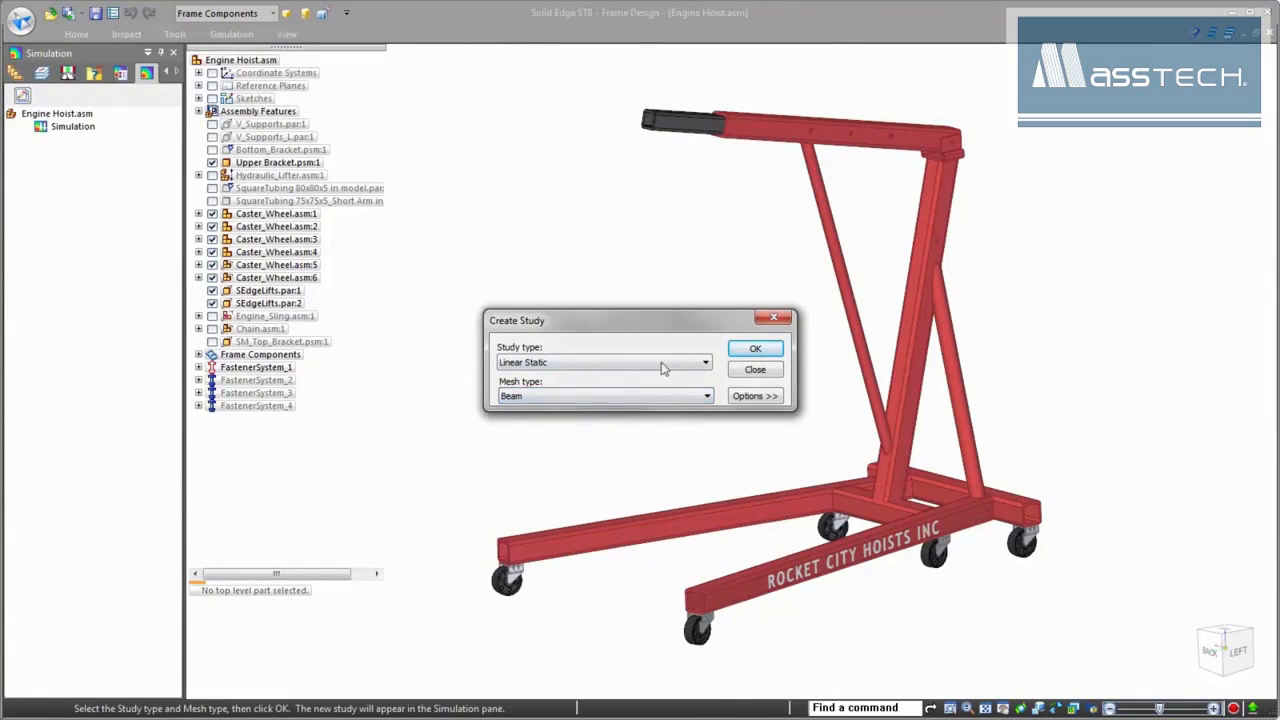
click(756, 349)
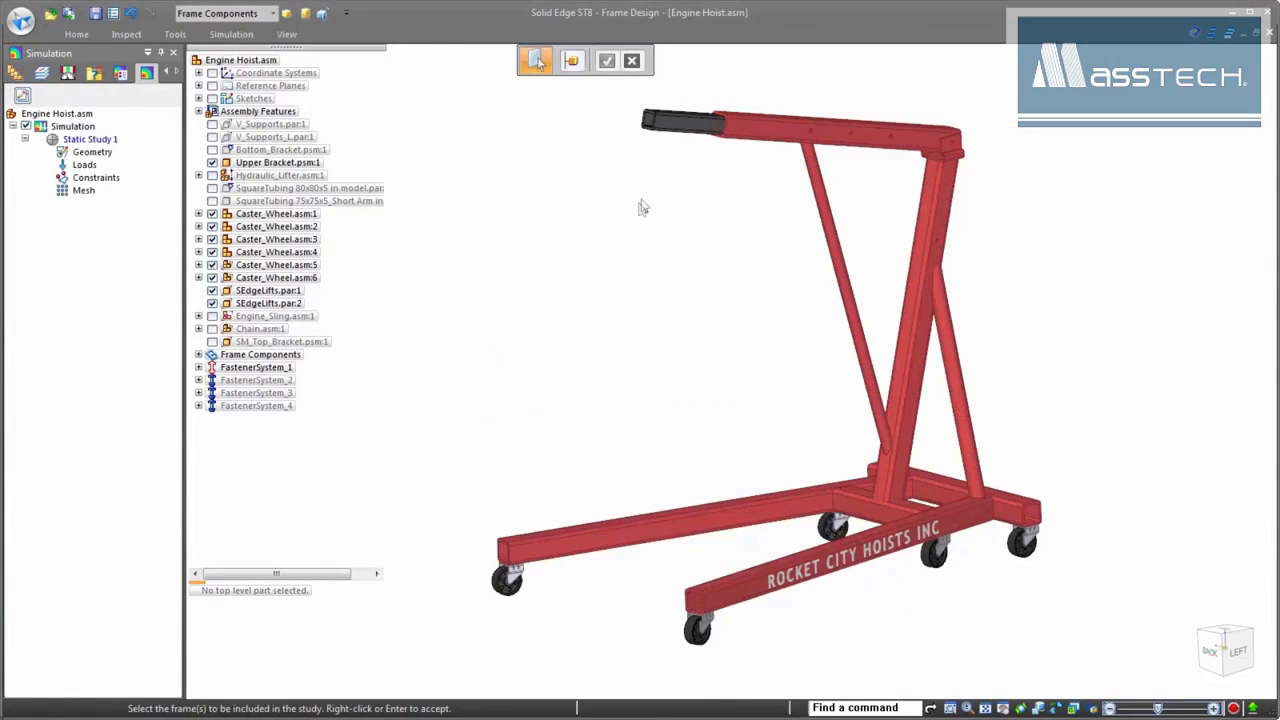
- Include all of the hoist's frame members as the study geometry
drag(1110, 640, 450, 82)
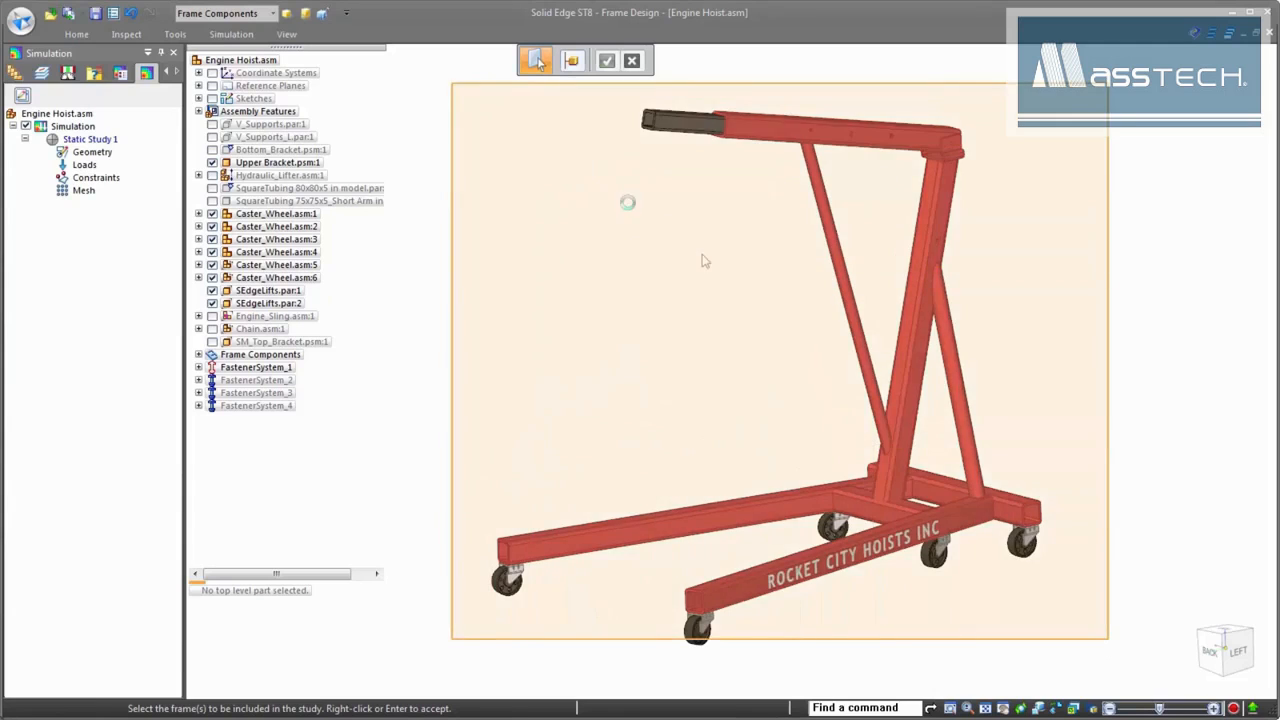
middle_drag(958, 400, 1070, 442)
right_click(1110, 400)
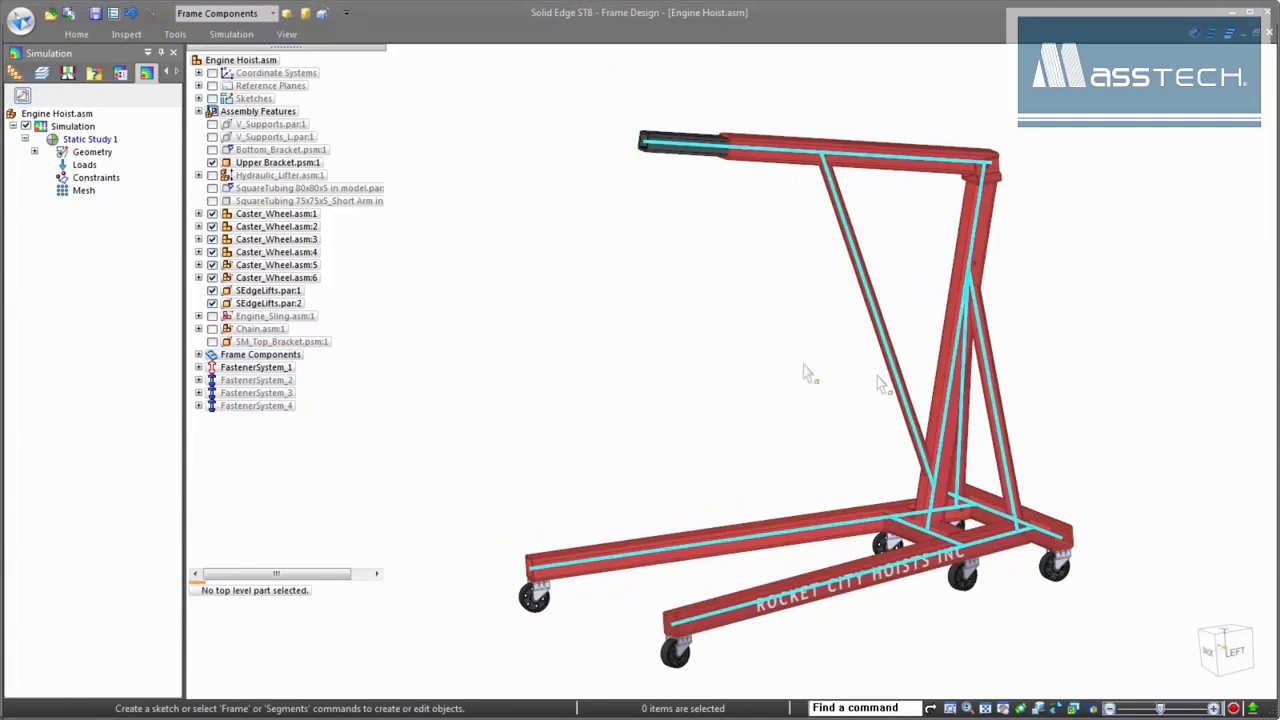
- Apply a downward force load to the node at the free end of the hoist's boom
right_click(88, 166)
mouse_move(150, 206)
click(260, 212)
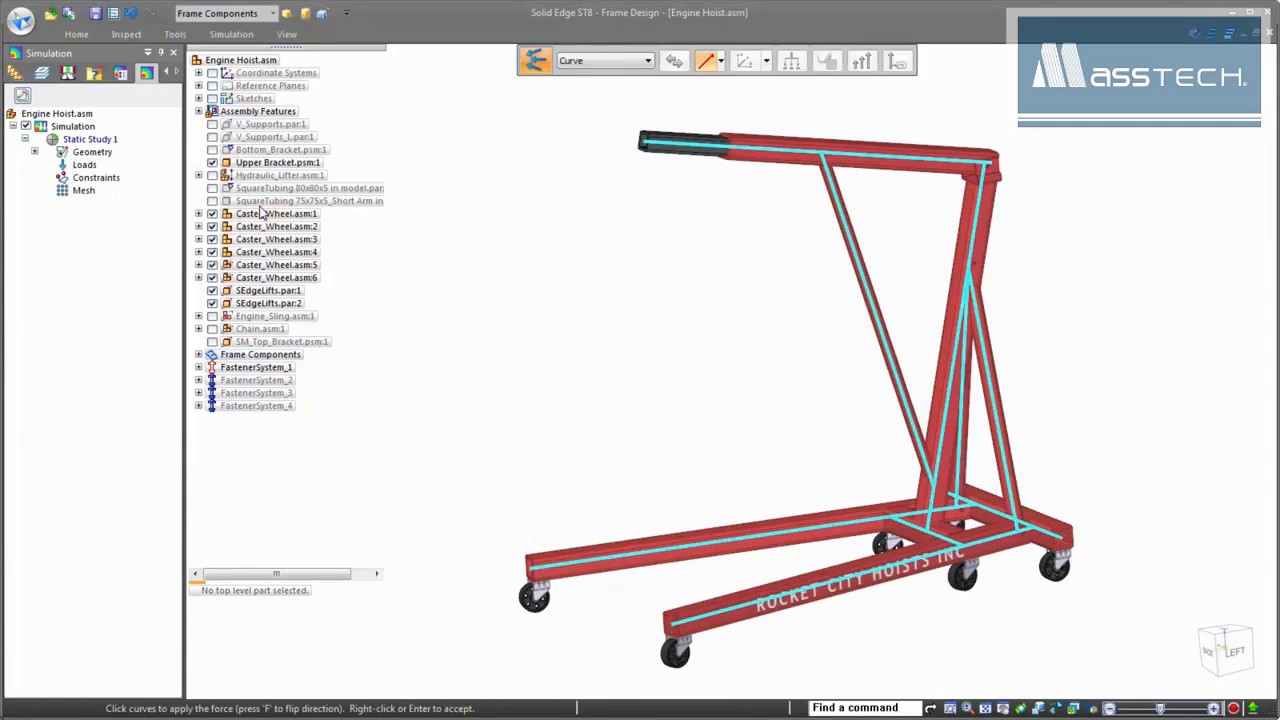
click(598, 61)
click(596, 80)
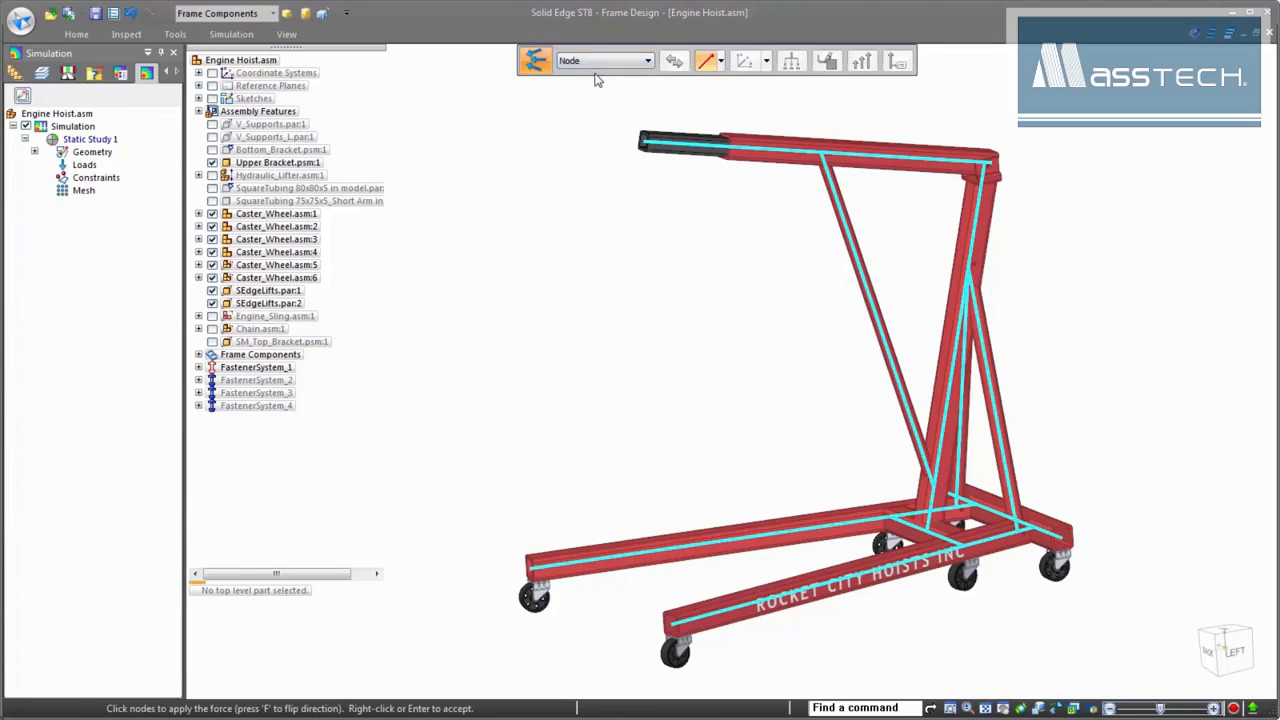
click(640, 146)
key(f)
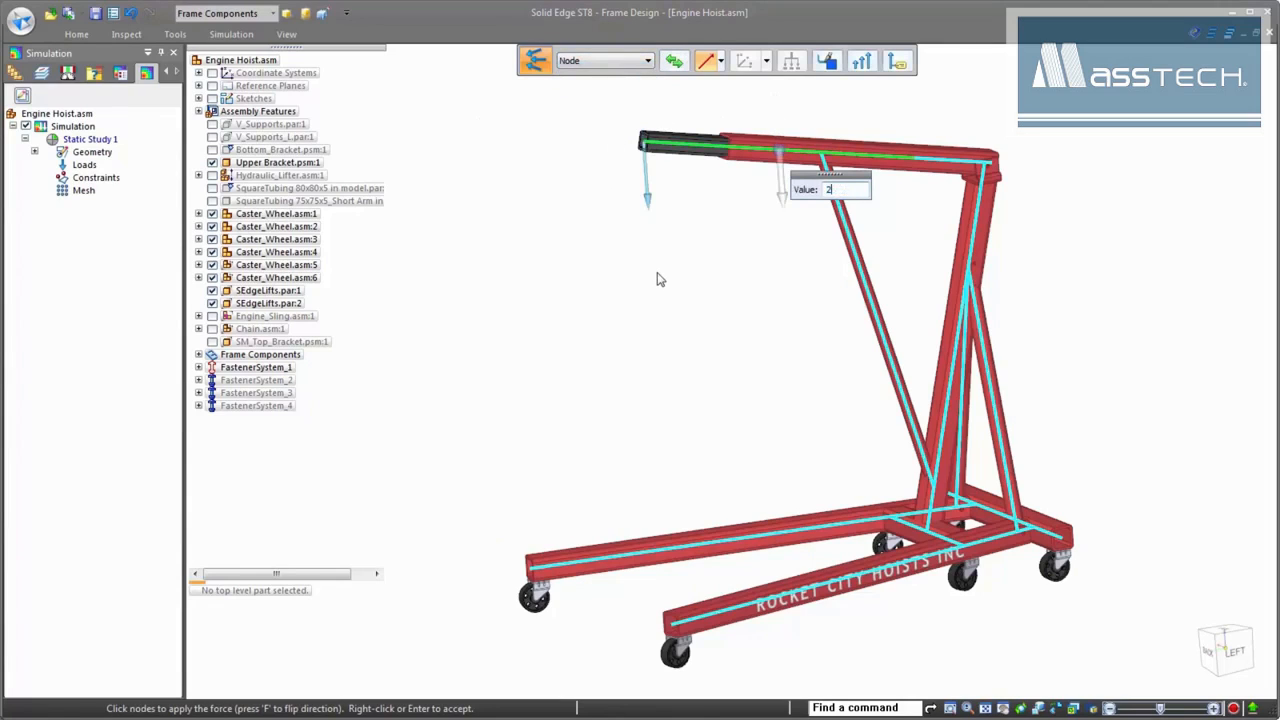
key(Return)
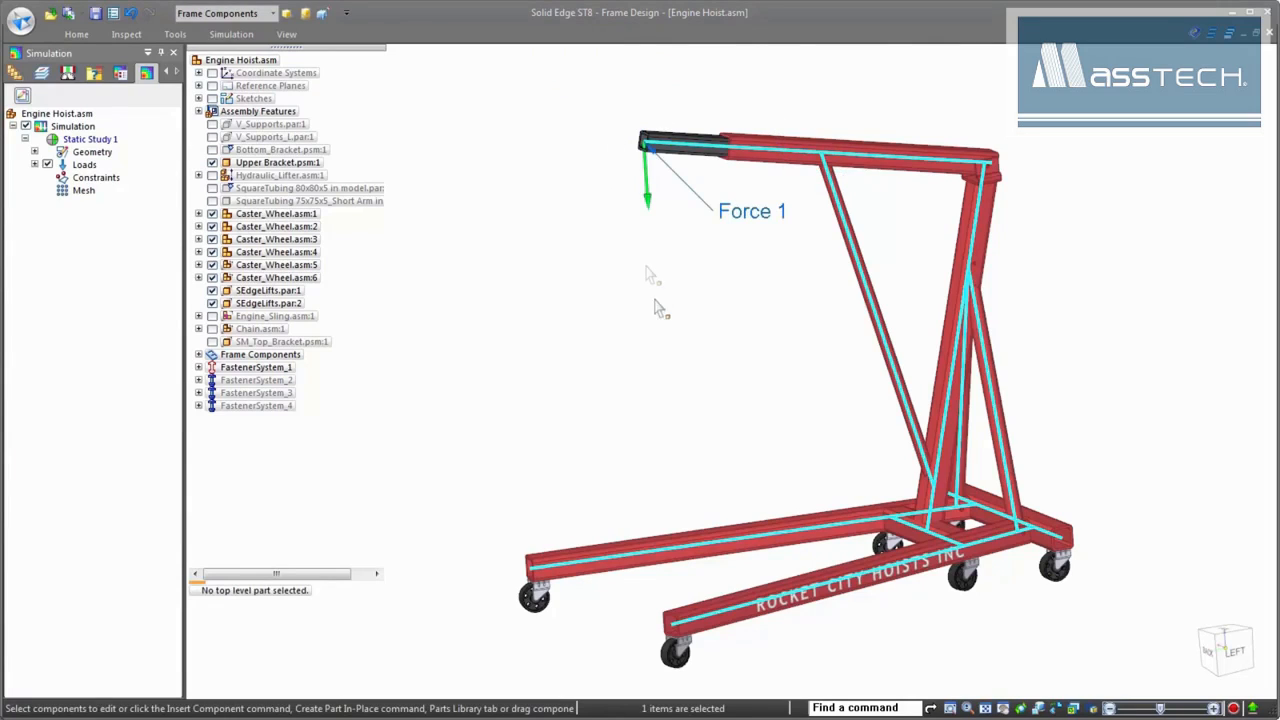
click(657, 311)
- Apply a fixed constraint to the nodes at the front ends of both legs and both ends of the rear crossbar
right_click(105, 177)
mouse_move(190, 218)
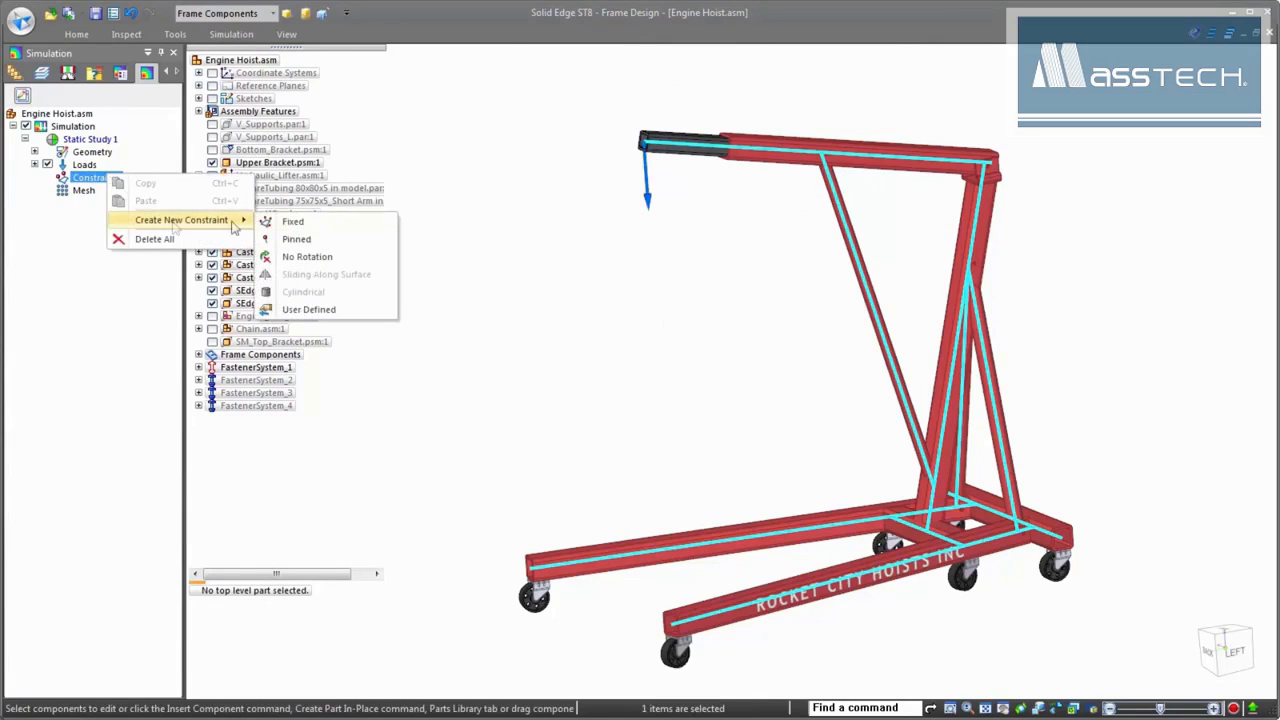
click(305, 228)
scroll(621, 65, down, 1)
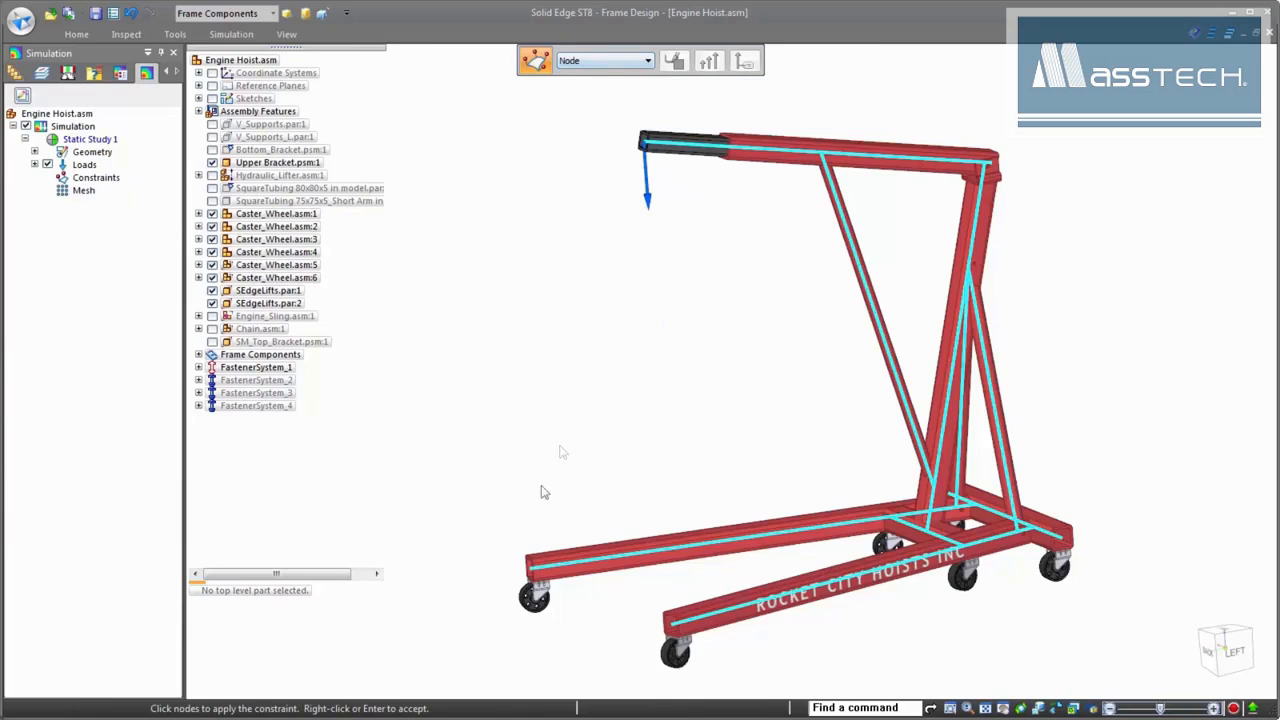
click(531, 570)
click(672, 624)
middle_drag(948, 554, 932, 574)
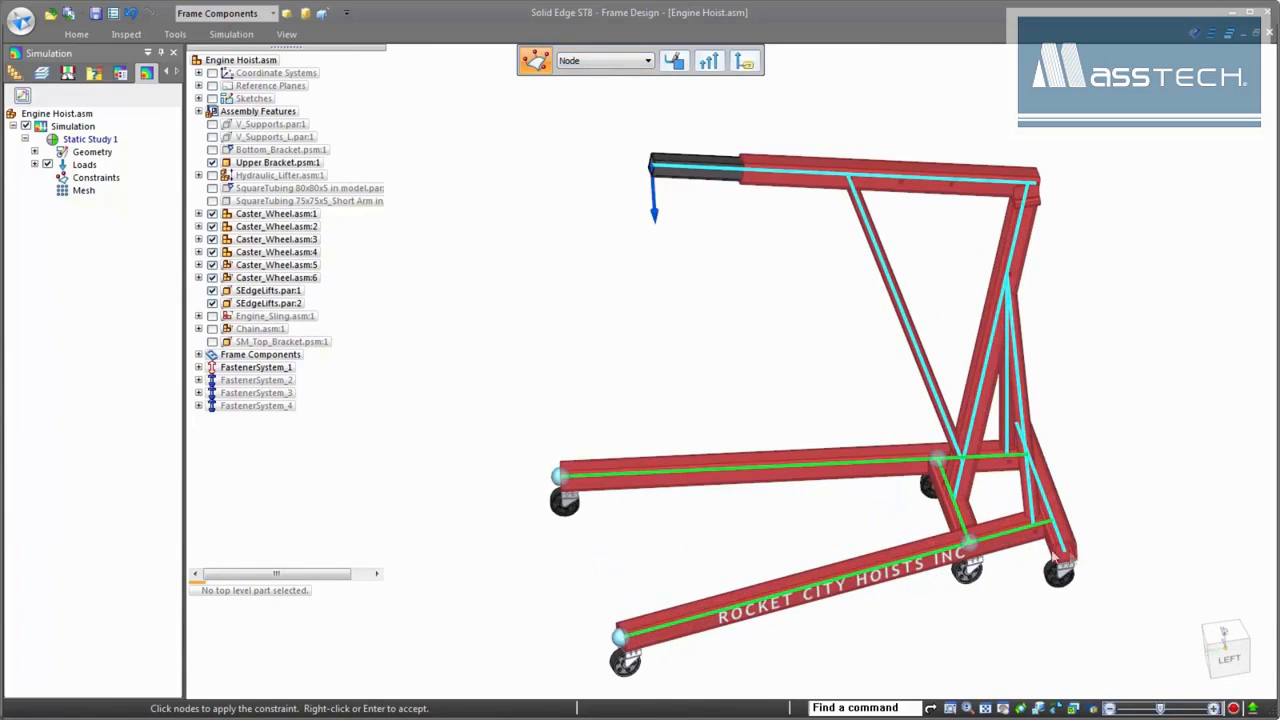
middle_drag(1065, 549, 1070, 433)
middle_drag(1068, 513, 1103, 563)
key(Return)
- Apply a pinned constraint to the base nodes of the mast and the two rear brace tubes
right_click(105, 177)
mouse_move(180, 218)
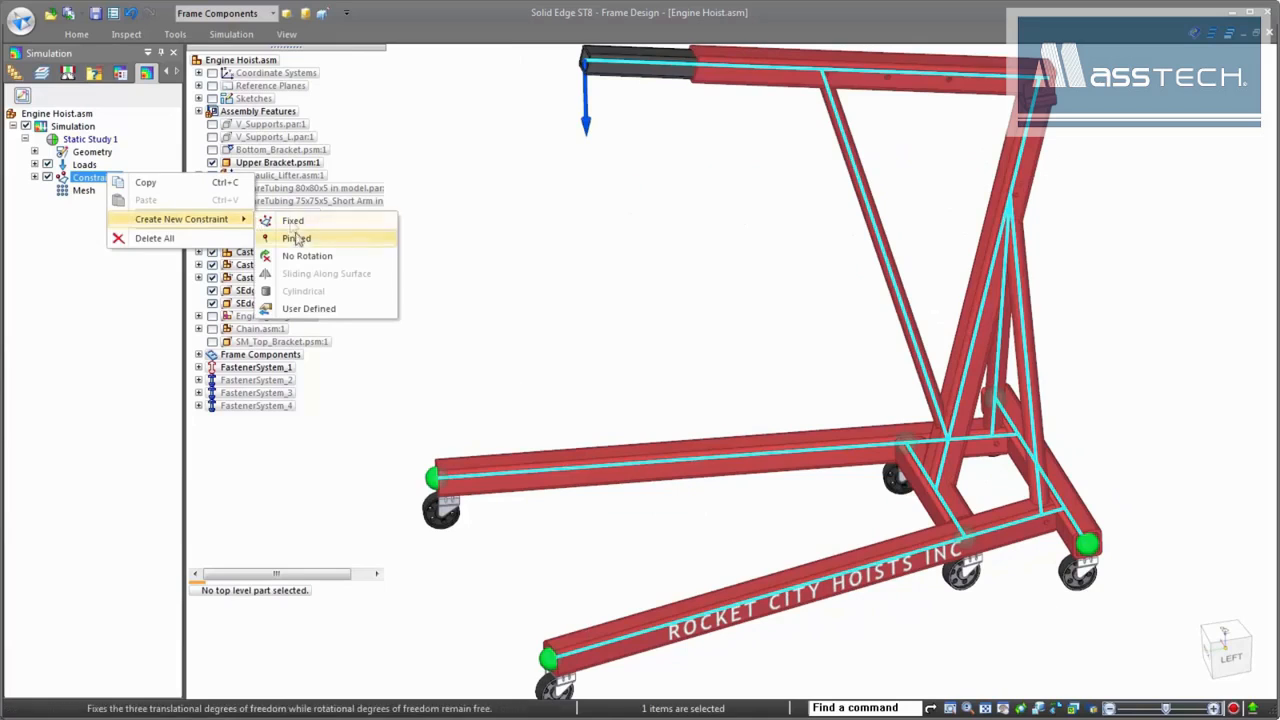
click(345, 240)
click(628, 63)
click(628, 84)
click(939, 482)
click(1040, 497)
click(993, 424)
middle_drag(996, 424, 1038, 382)
right_click(1107, 398)
click(1107, 400)
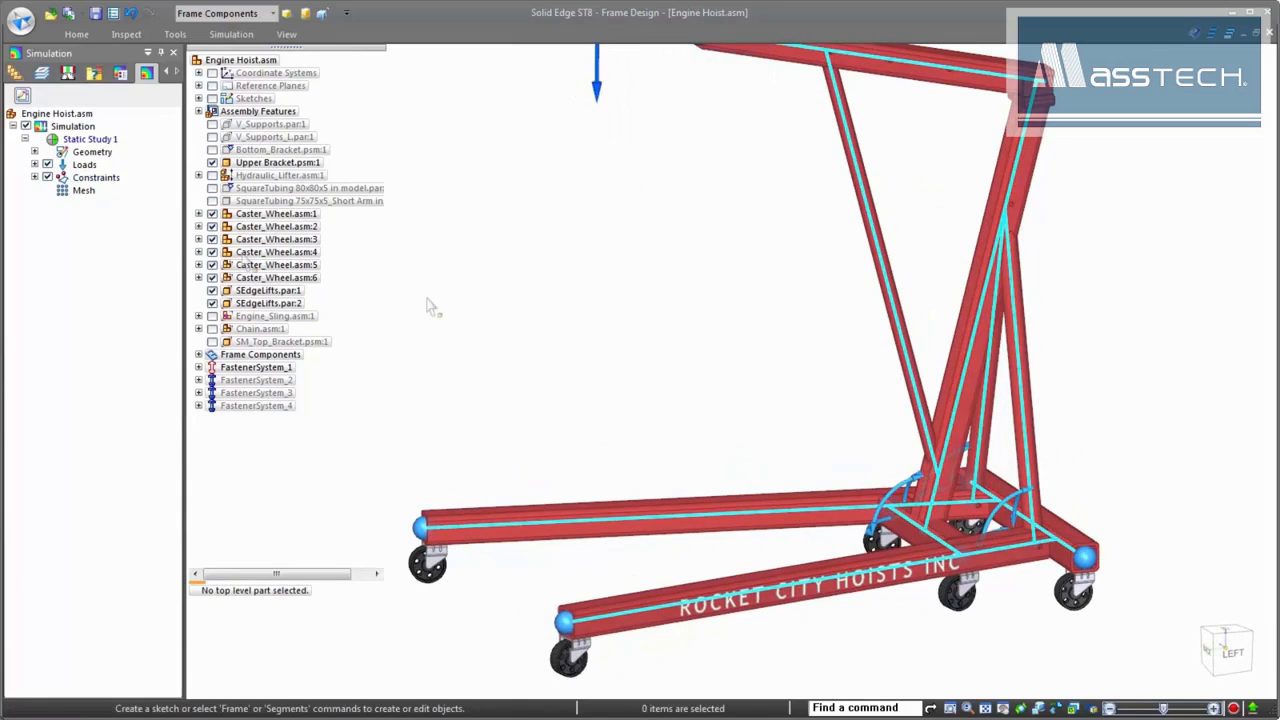
- Mesh the beam model at the default mesh size and solve the static study
right_click(84, 196)
click(108, 244)
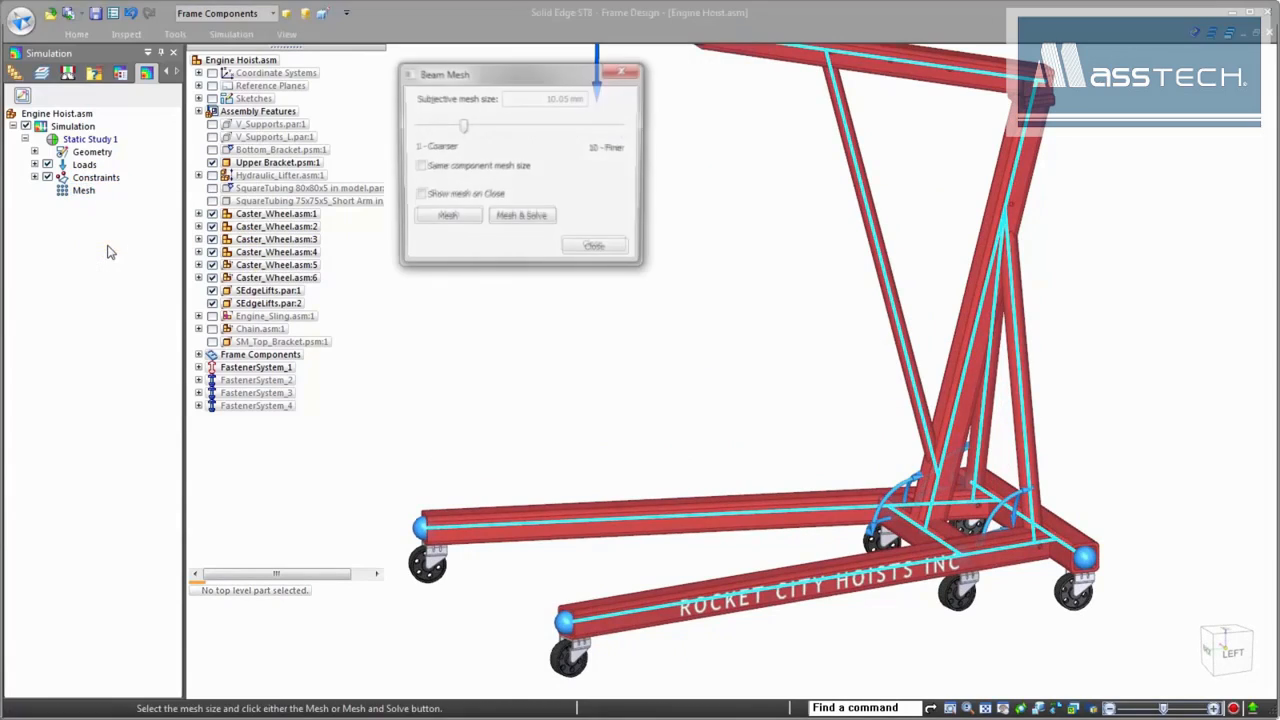
click(518, 218)
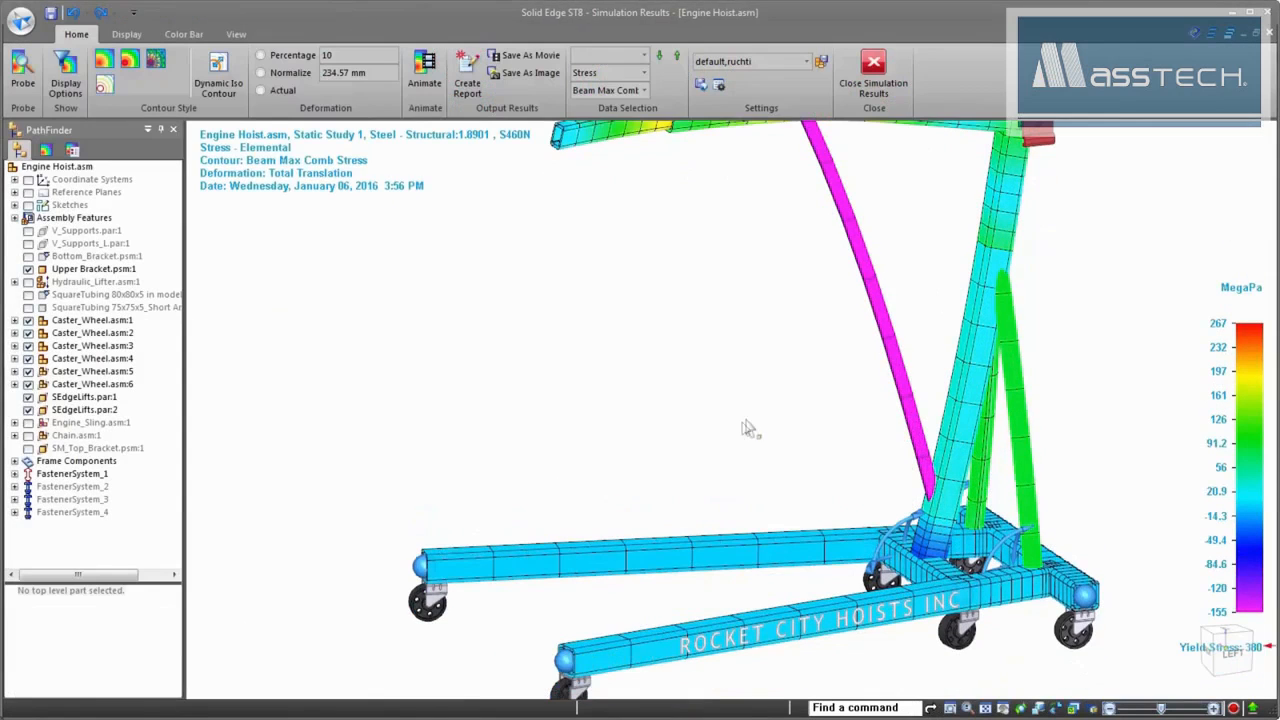
- Examine the beam combined stress and deformation on the boom, mast and rear braces, and close the simulation results
middle_click(756, 467)
middle_click(758, 471)
scroll(753, 498, up, 1)
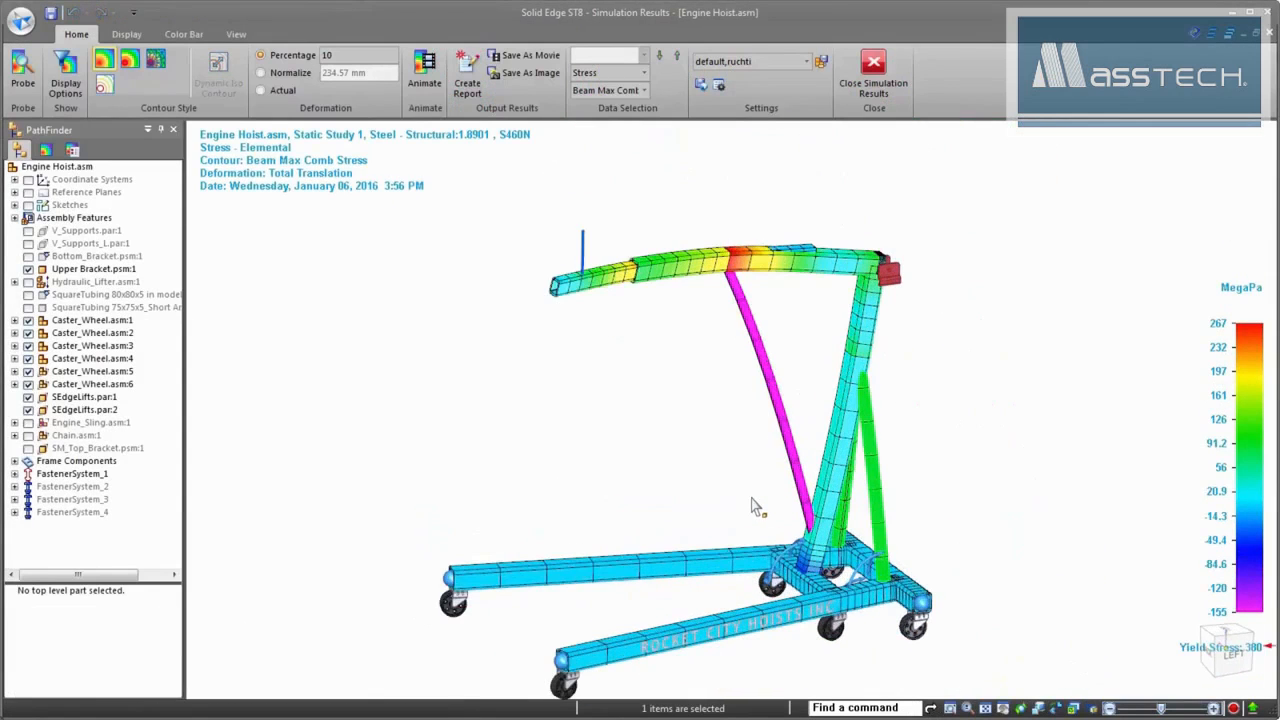
middle_drag(750, 541, 787, 537)
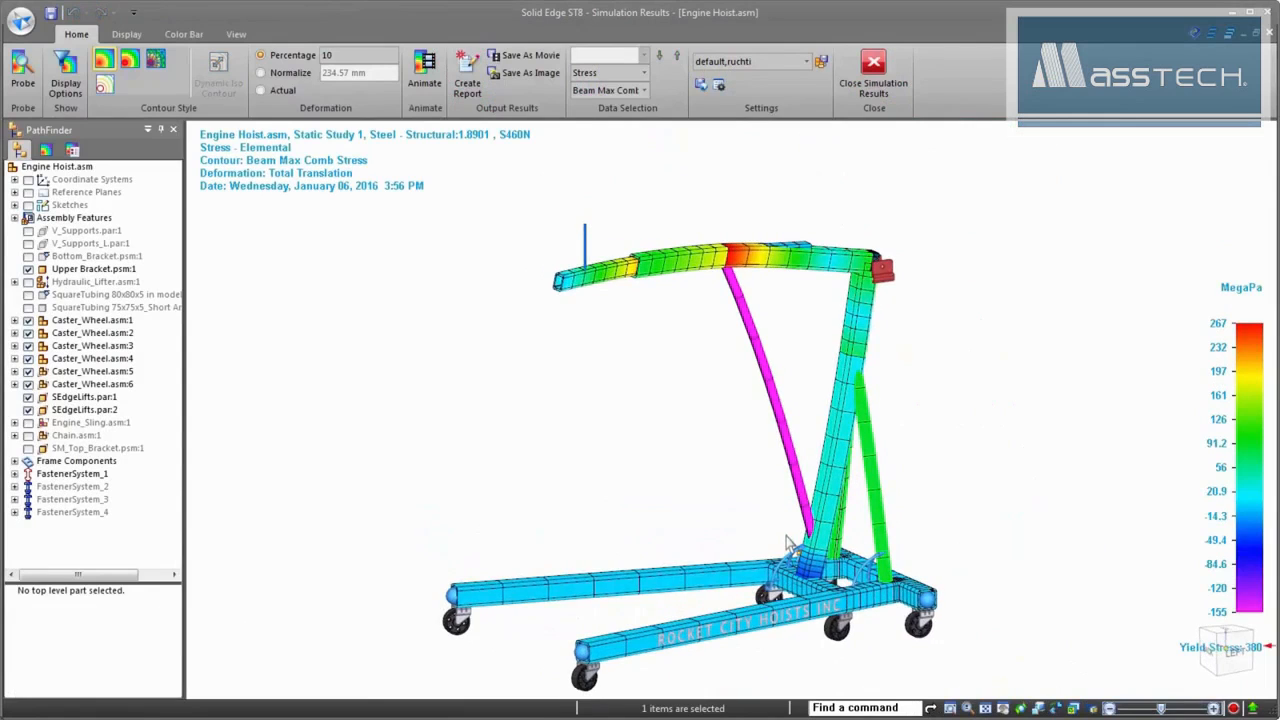
scroll(742, 266, up, 5)
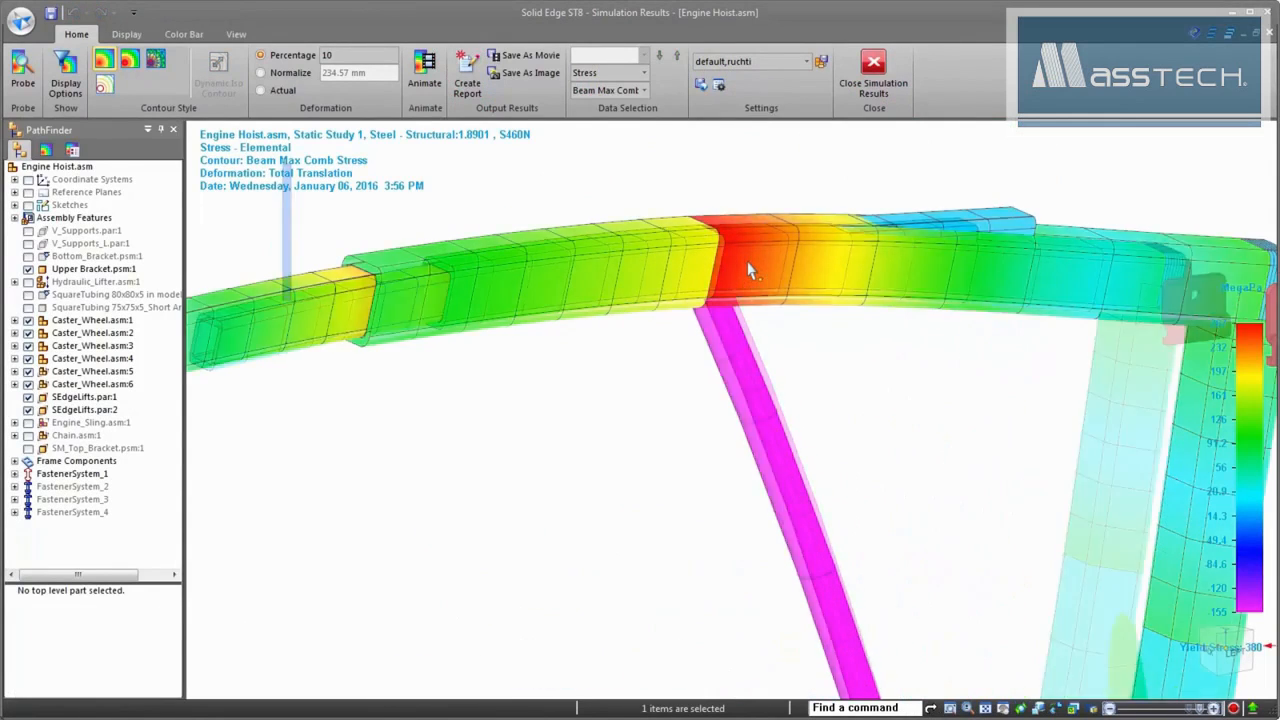
scroll(768, 384, down, 2)
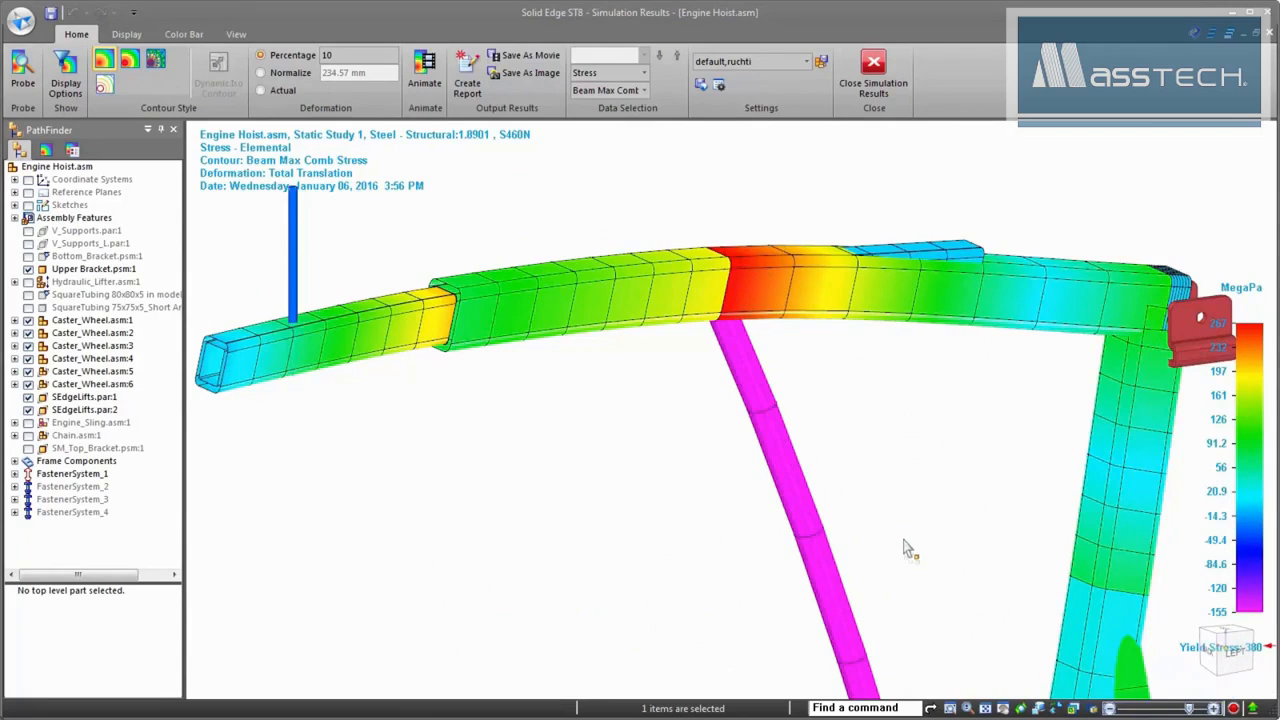
scroll(863, 350, down, 5)
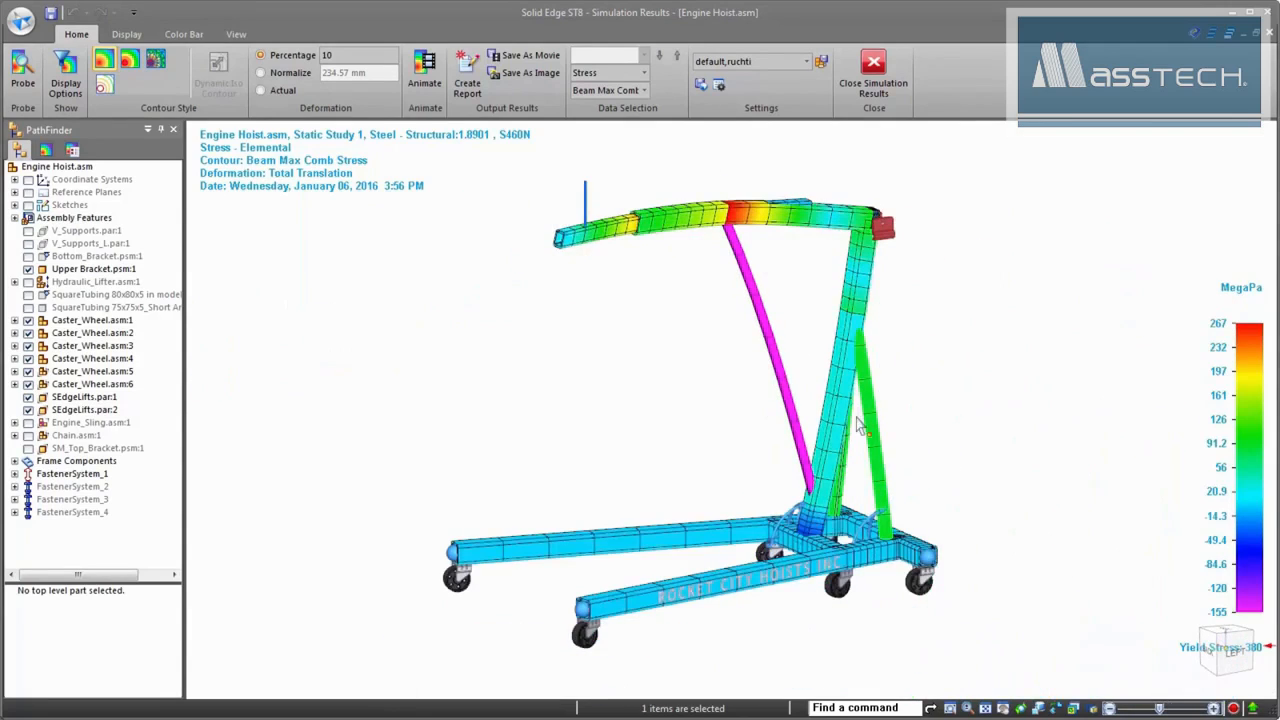
middle_drag(817, 445, 735, 487)
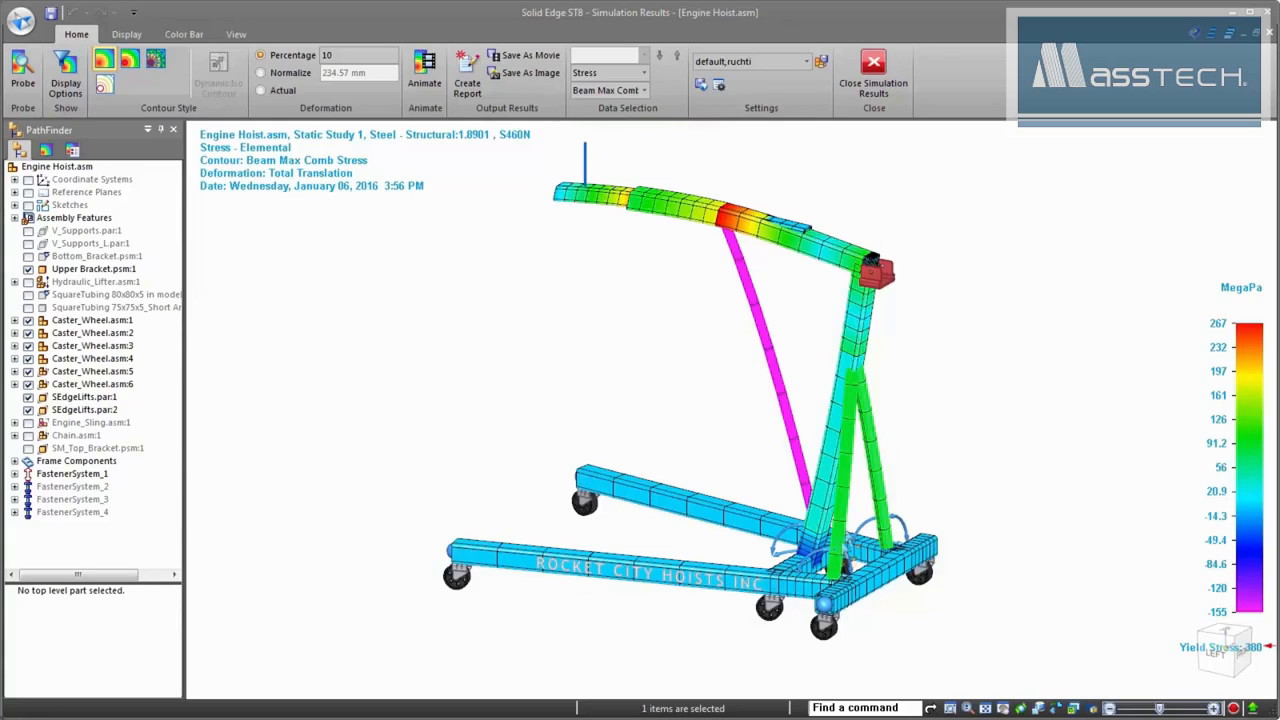
scroll(893, 537, up, 5)
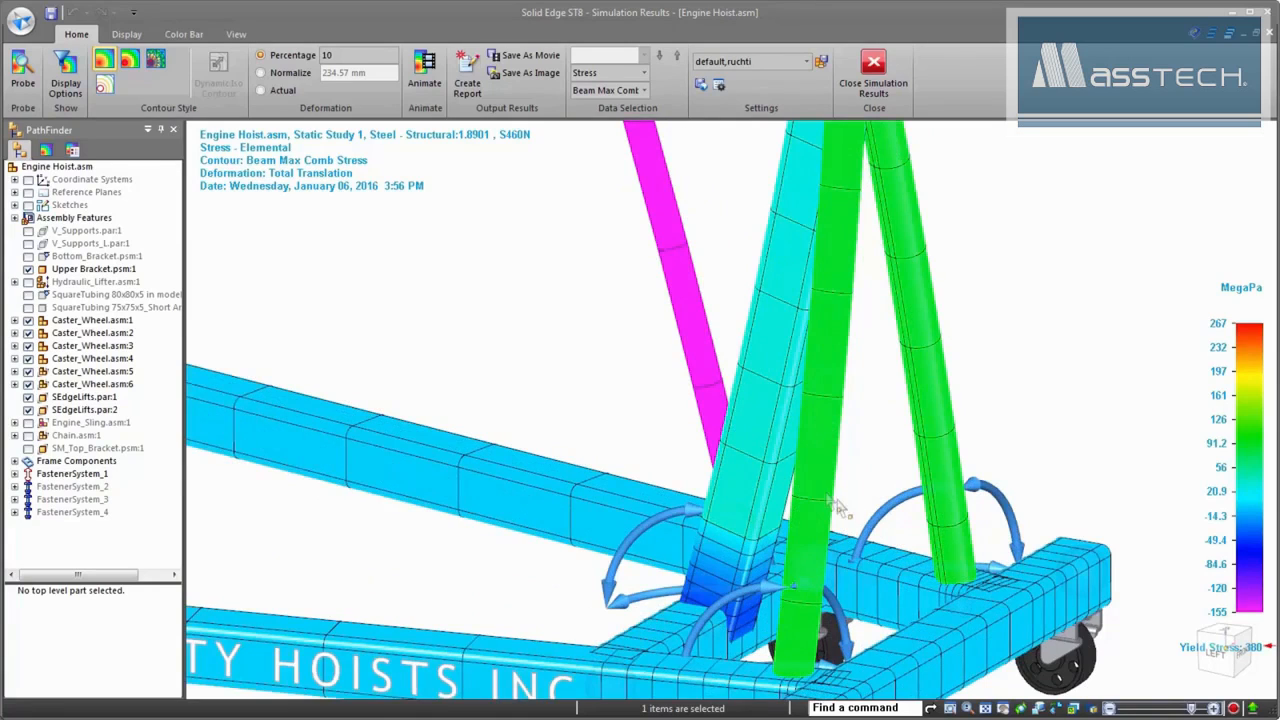
scroll(897, 554, down, 5)
middle_drag(913, 577, 968, 580)
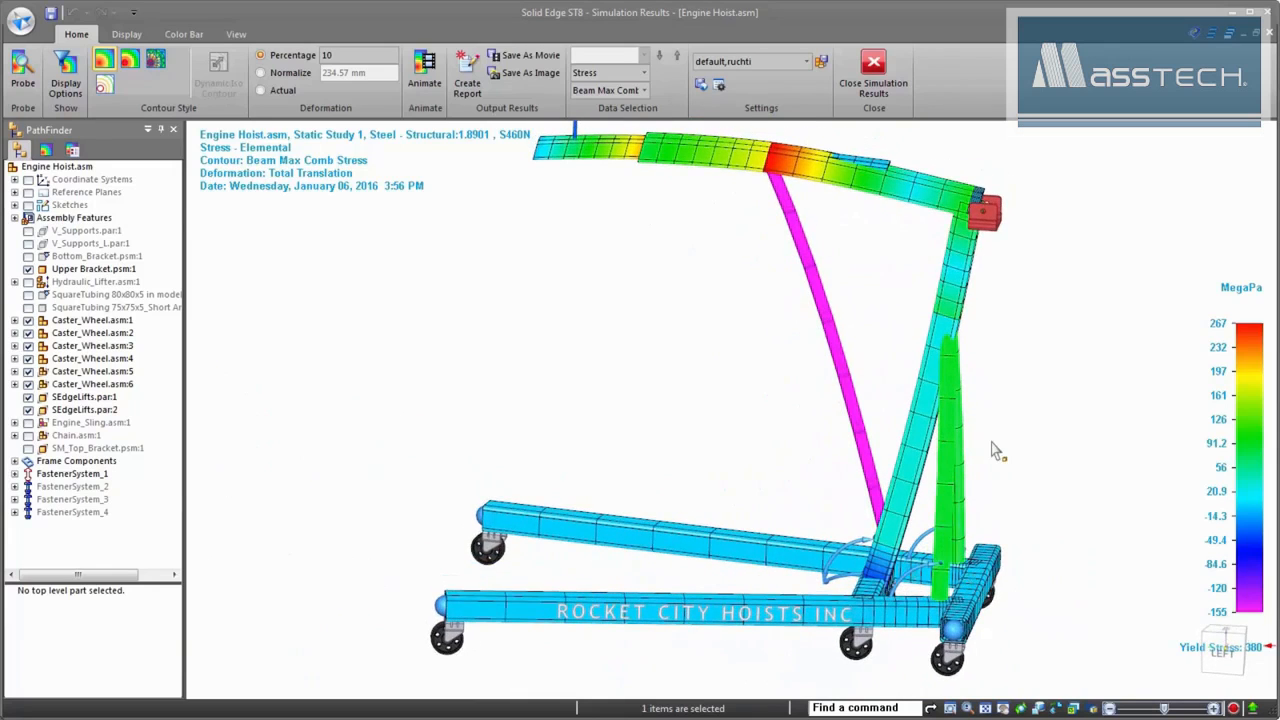
click(861, 72)
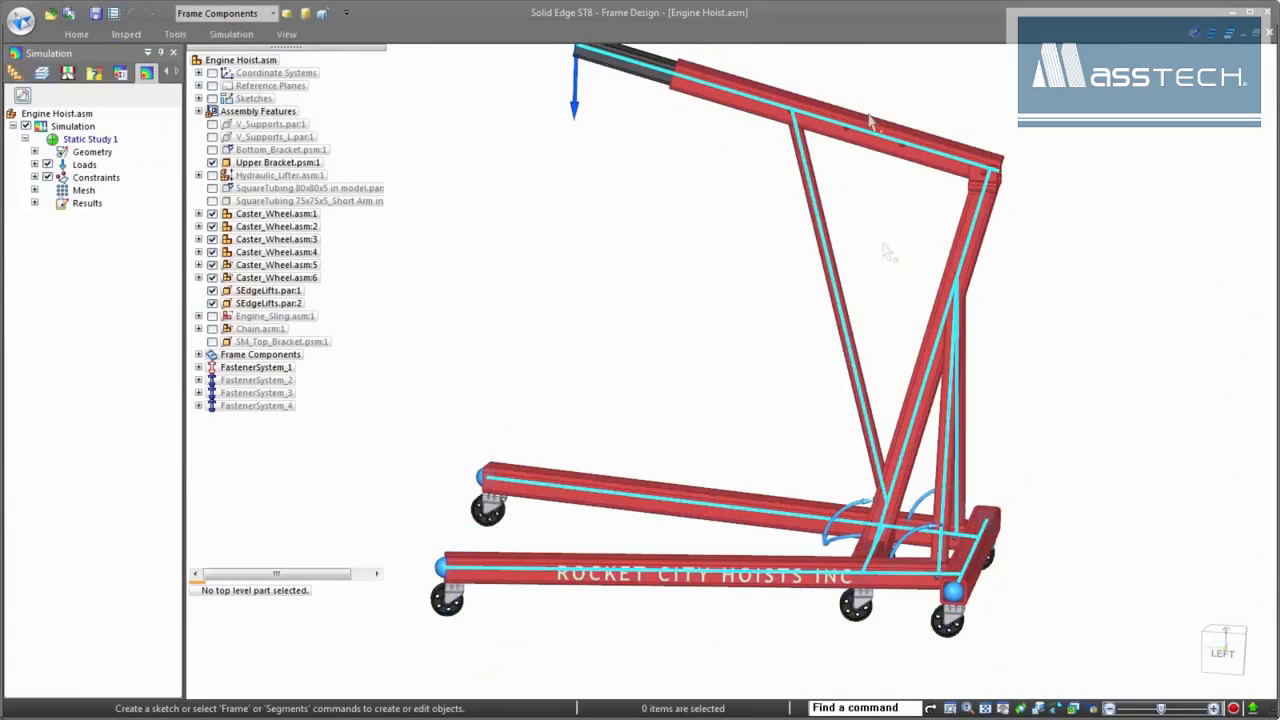
- Change the cross section of the rear brace Frame_20 to RoundTubing 30x2.6.par for all its segments
click(946, 462)
click(976, 529)
click(600, 62)
click(818, 62)
click(820, 91)
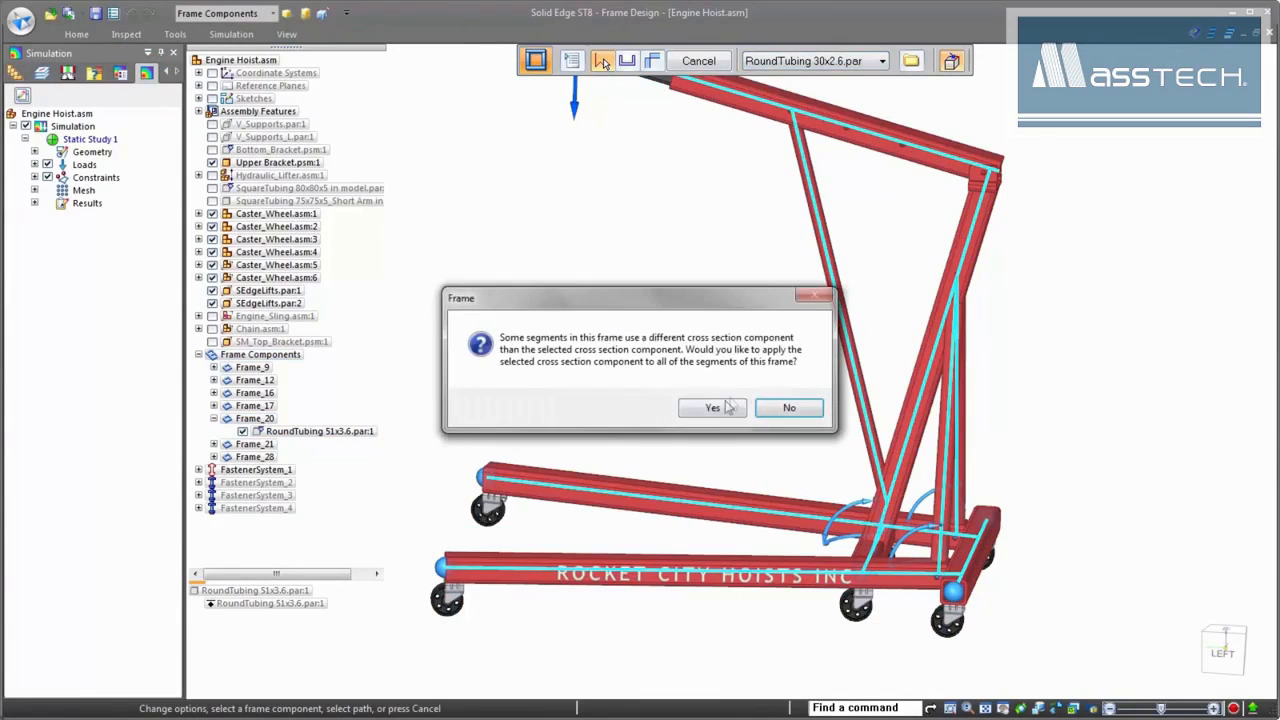
click(718, 405)
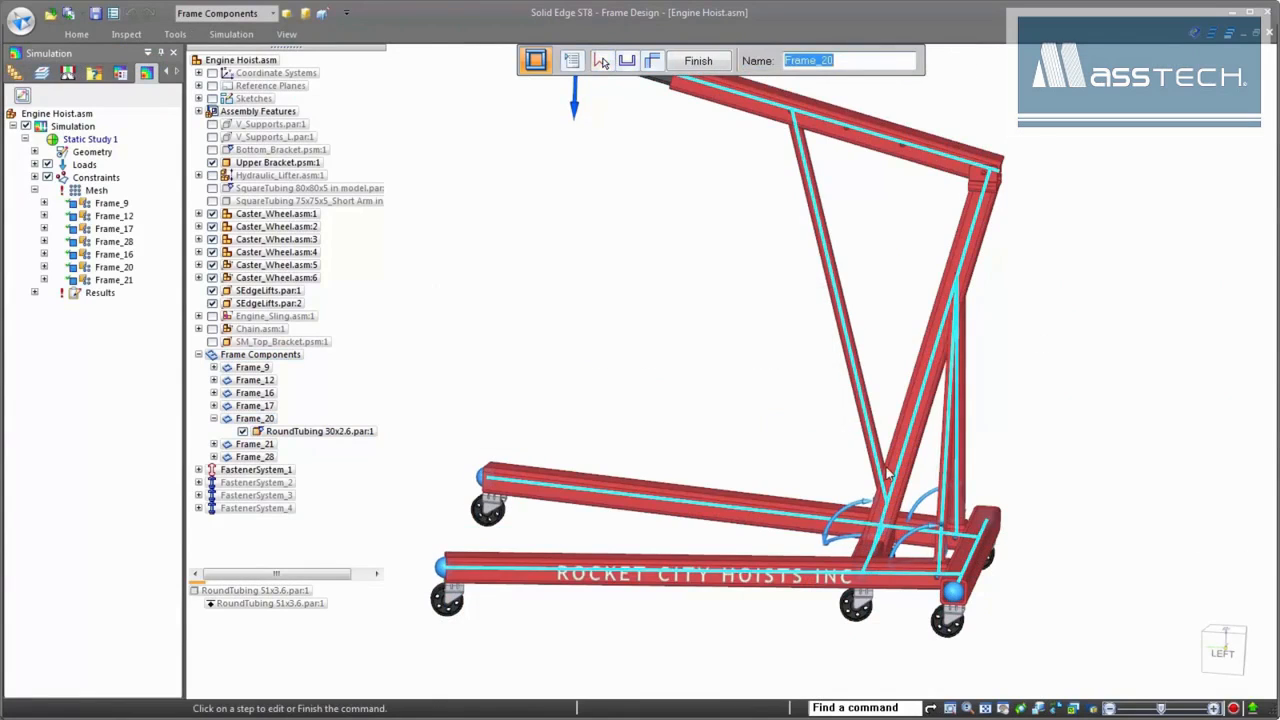
click(698, 61)
- Change the other rear brace, Frame_21, to the RoundTubing 30x2.6.par cross section for all its segments
middle_drag(668, 310, 600, 312)
click(968, 442)
click(997, 505)
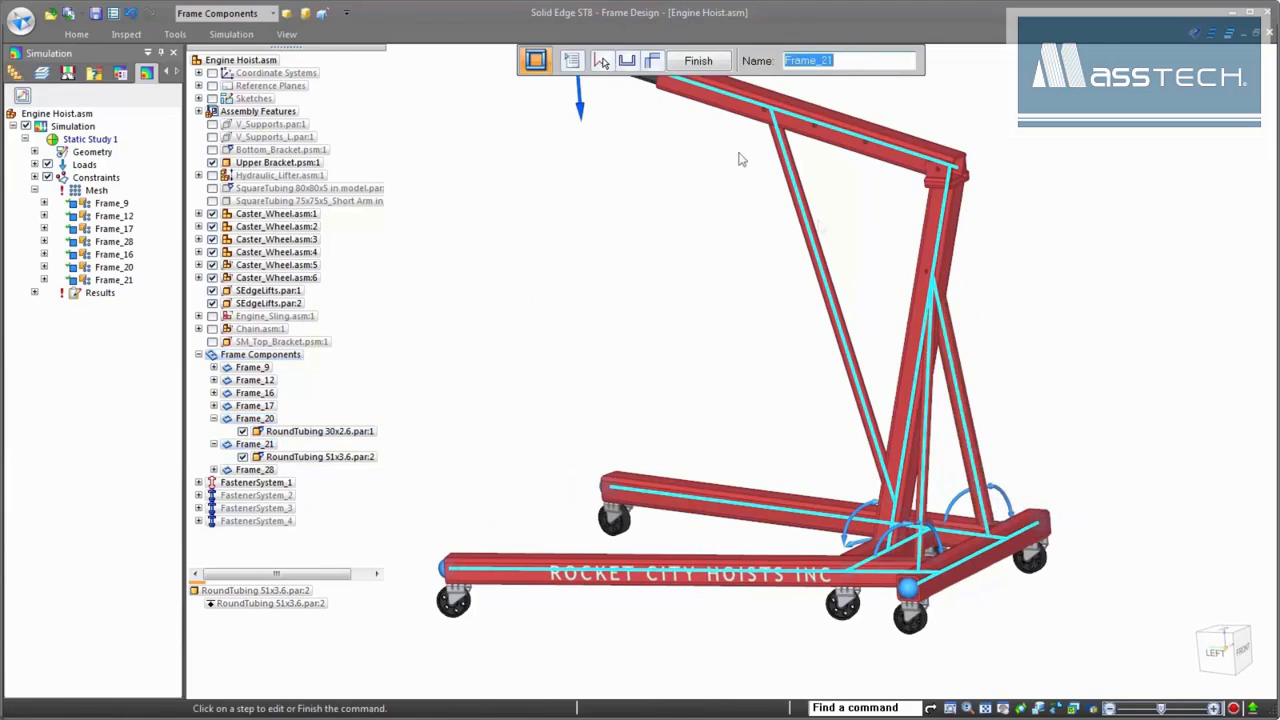
click(602, 61)
click(810, 61)
click(800, 80)
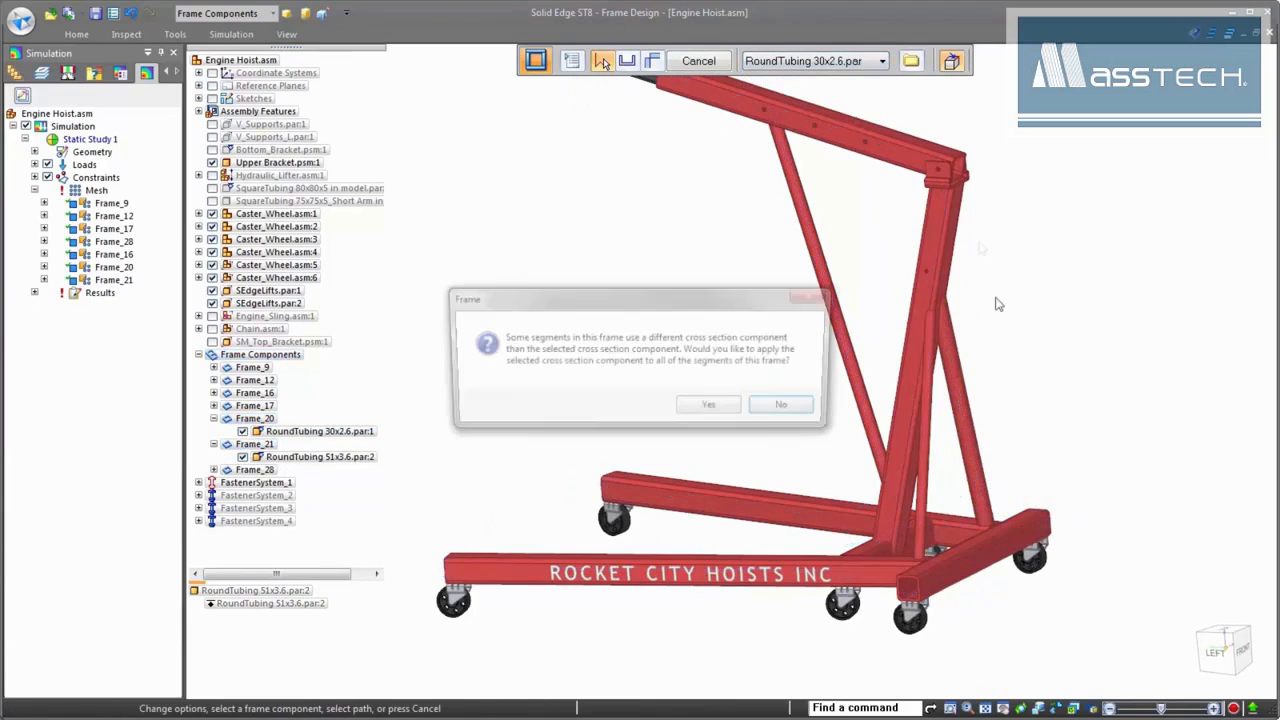
click(712, 409)
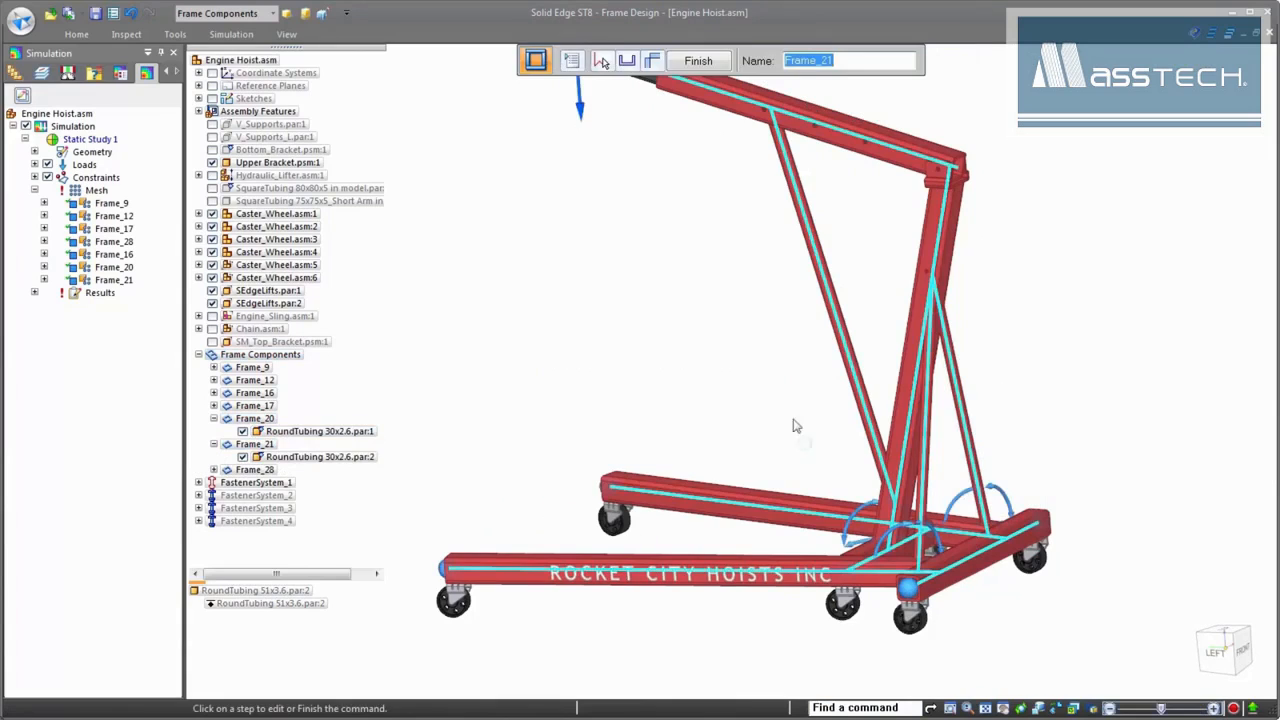
click(787, 440)
scroll(928, 494, up, 2)
middle_drag(930, 497, 1065, 520)
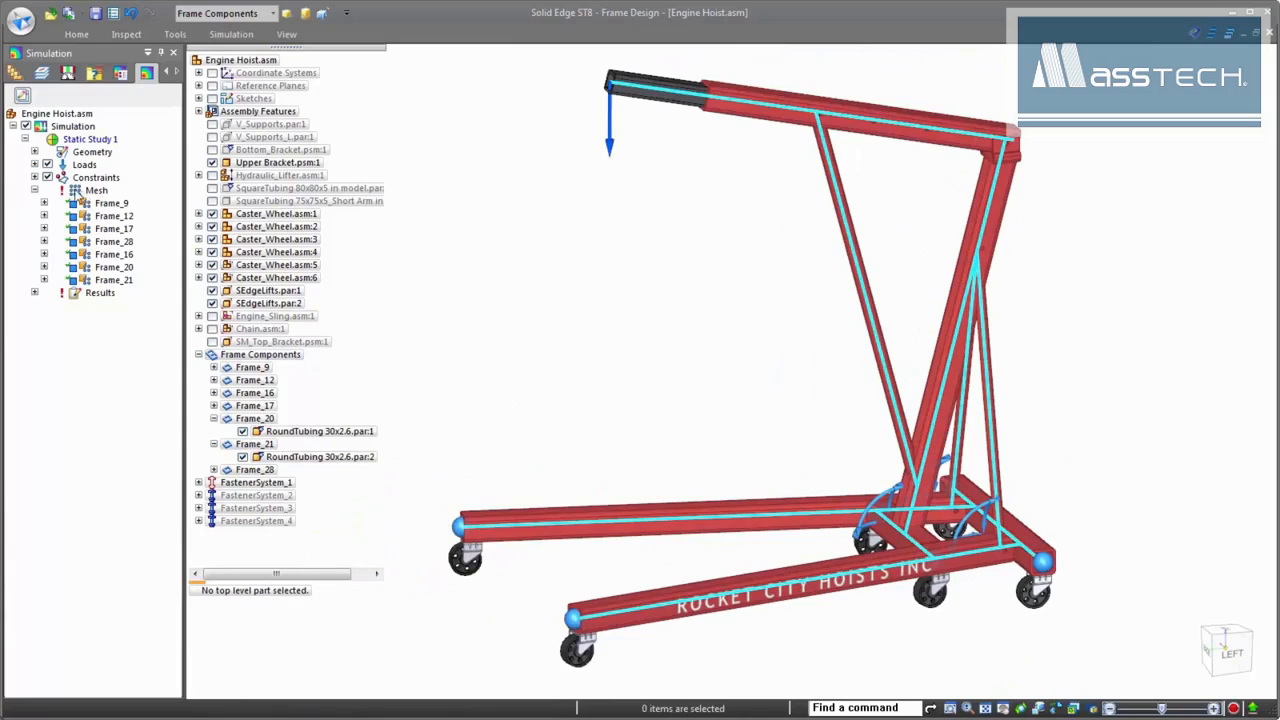
- Solve the static study again with the resized rear braces and examine their beam combined stress
click(238, 36)
click(843, 72)
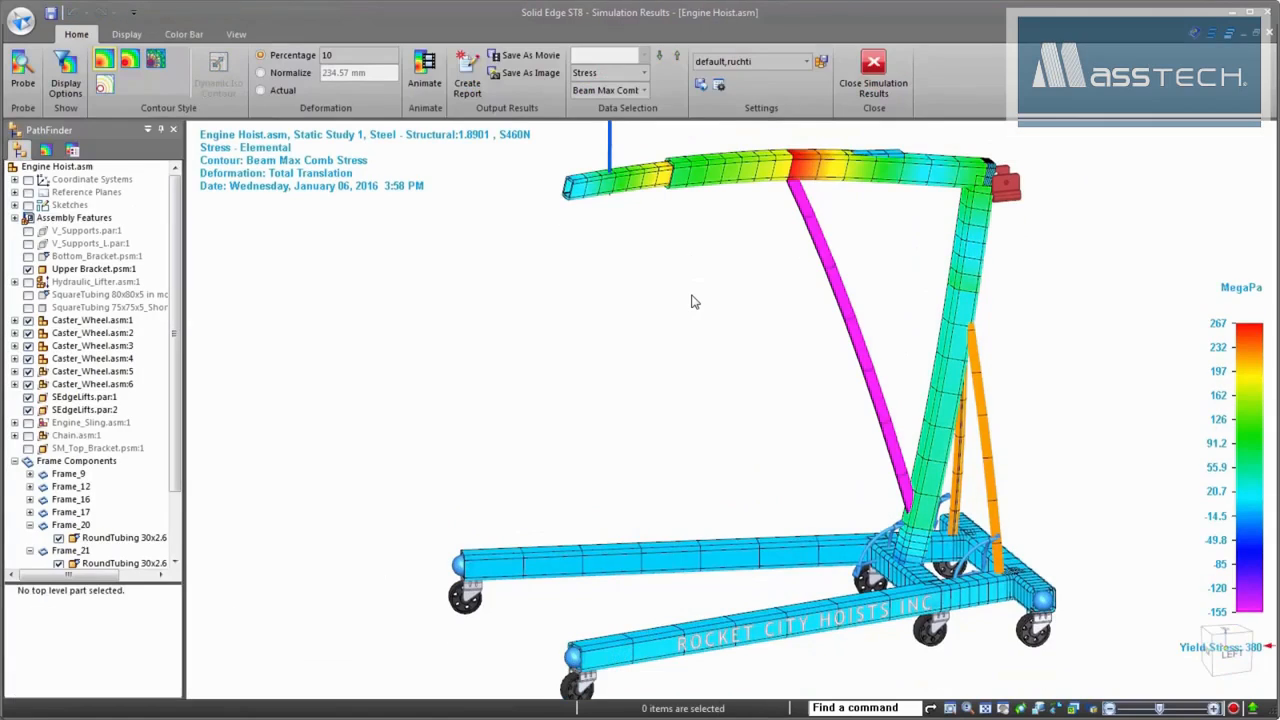
middle_drag(950, 480, 820, 474)
scroll(998, 425, up, 4)
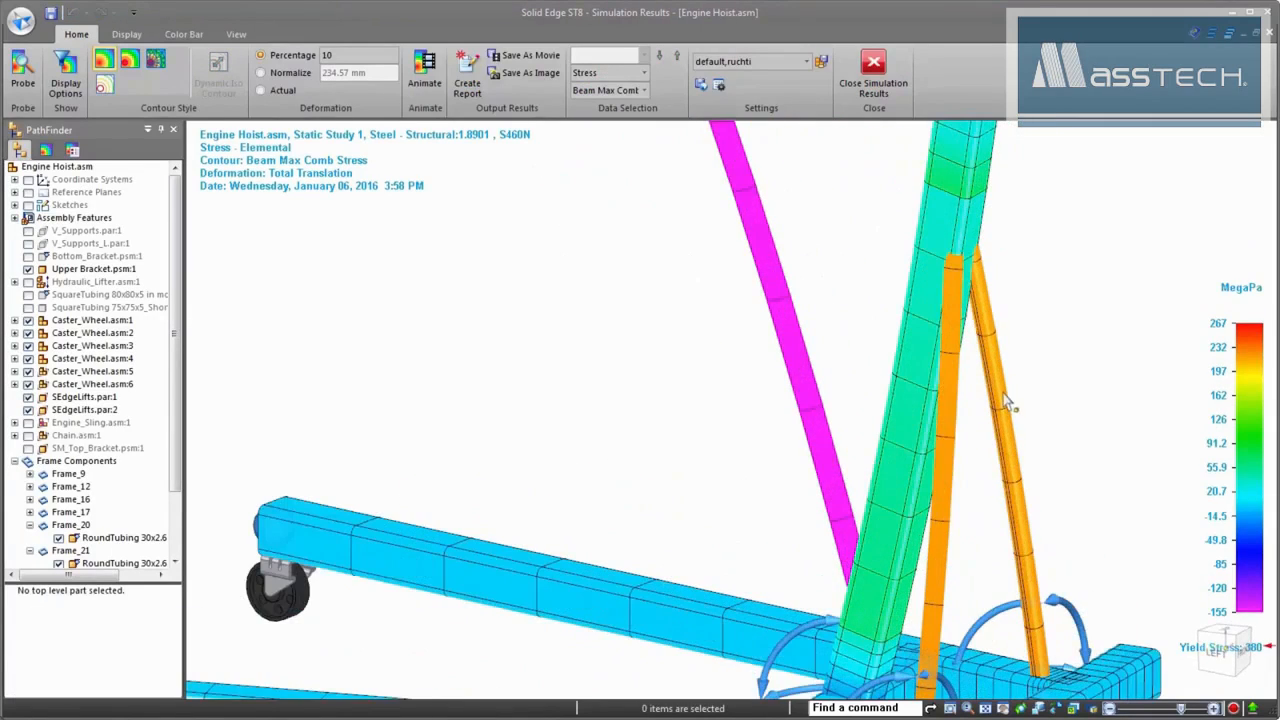
scroll(1008, 402, down, 5)
- Probe the beam combined stress at a node on each of the two rear braces
click(22, 72)
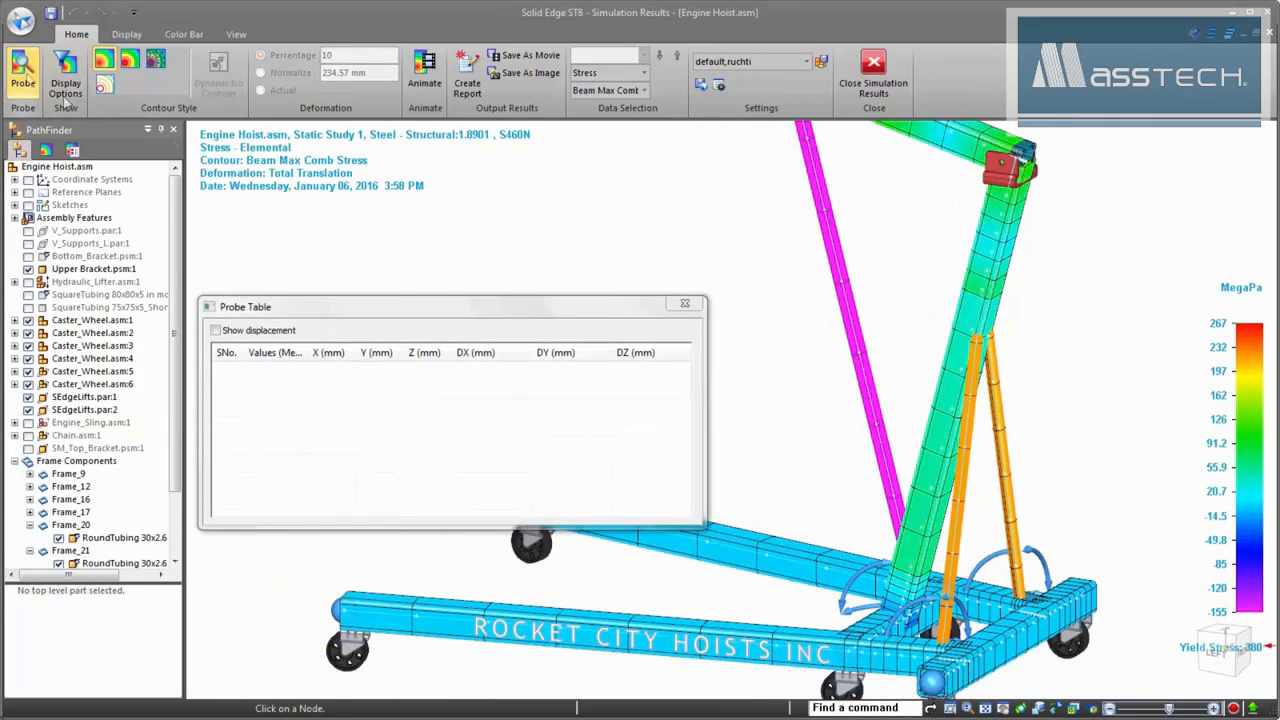
click(998, 432)
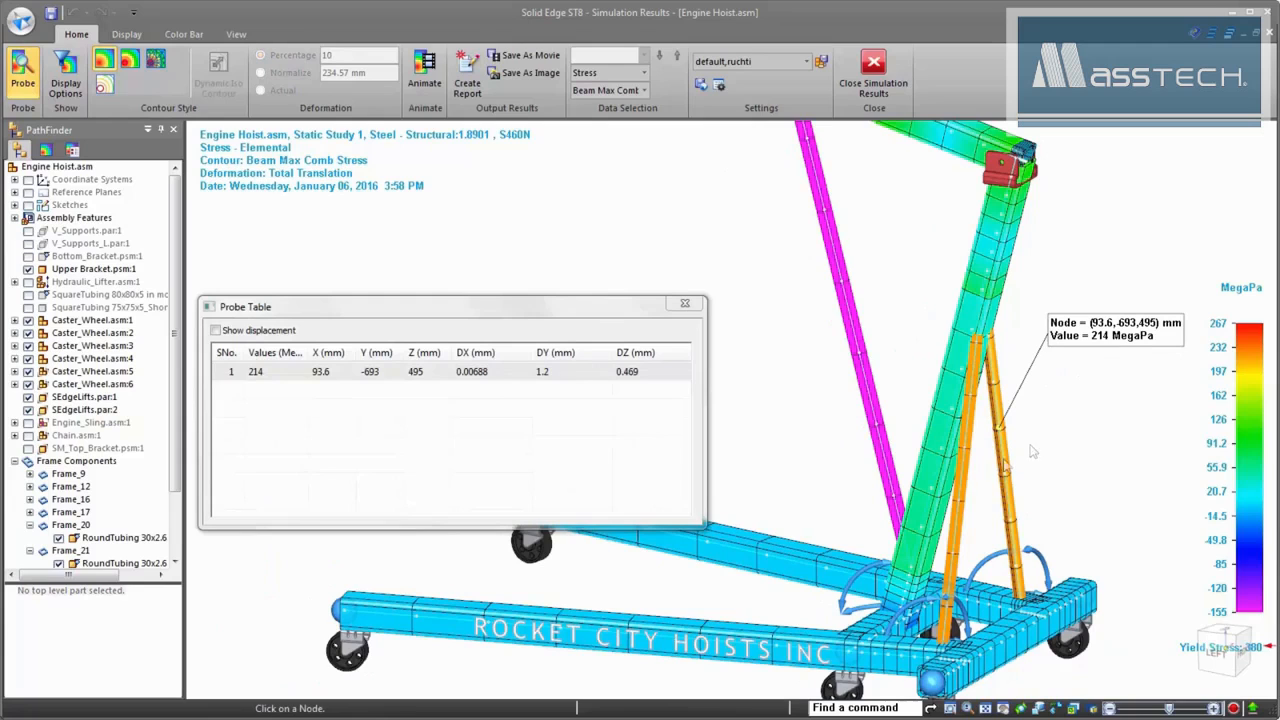
click(966, 446)
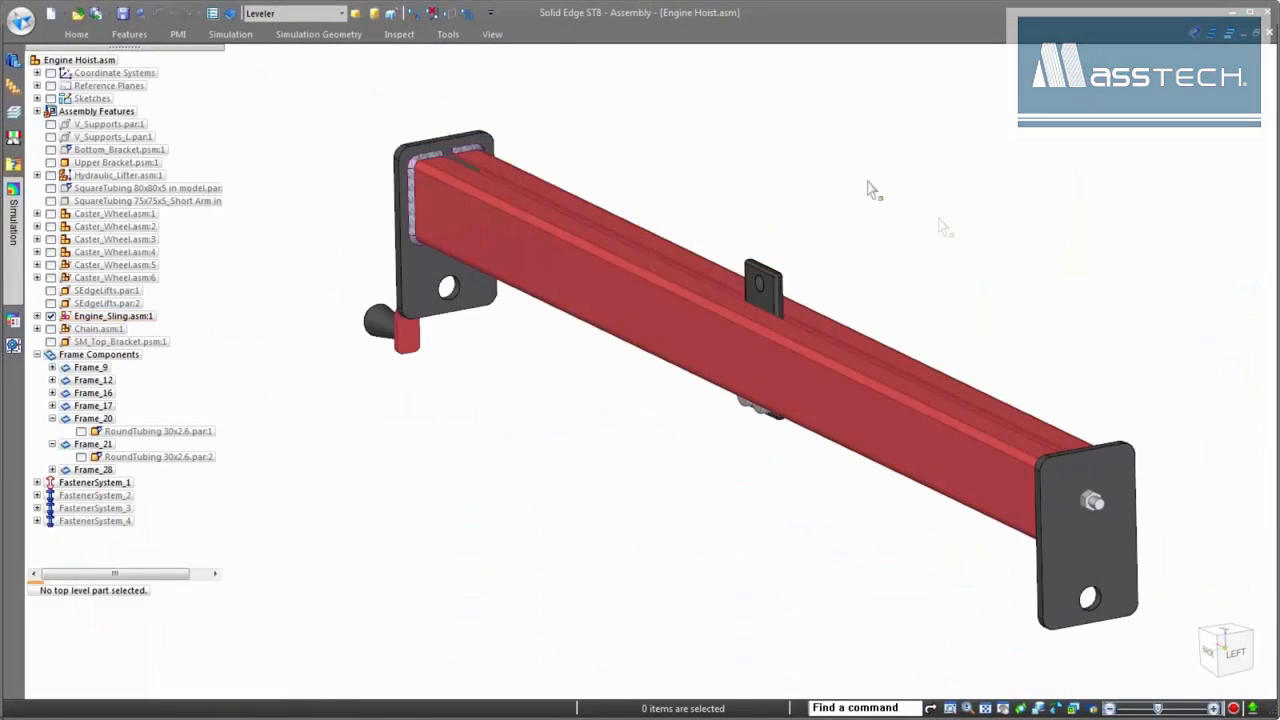
- Section the engine sling temporarily with clipping planes parallel to its end plate to examine the bracket and rollers inside the beam
click(495, 35)
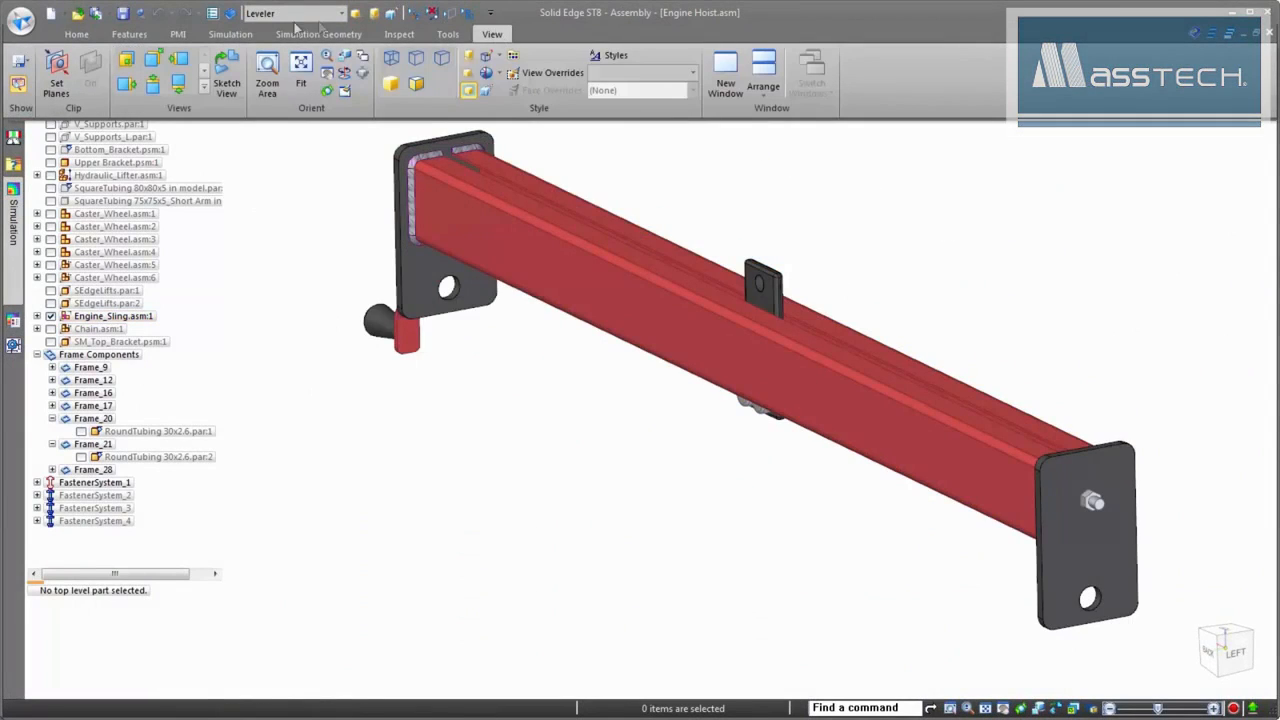
click(56, 75)
click(1096, 541)
click(403, 261)
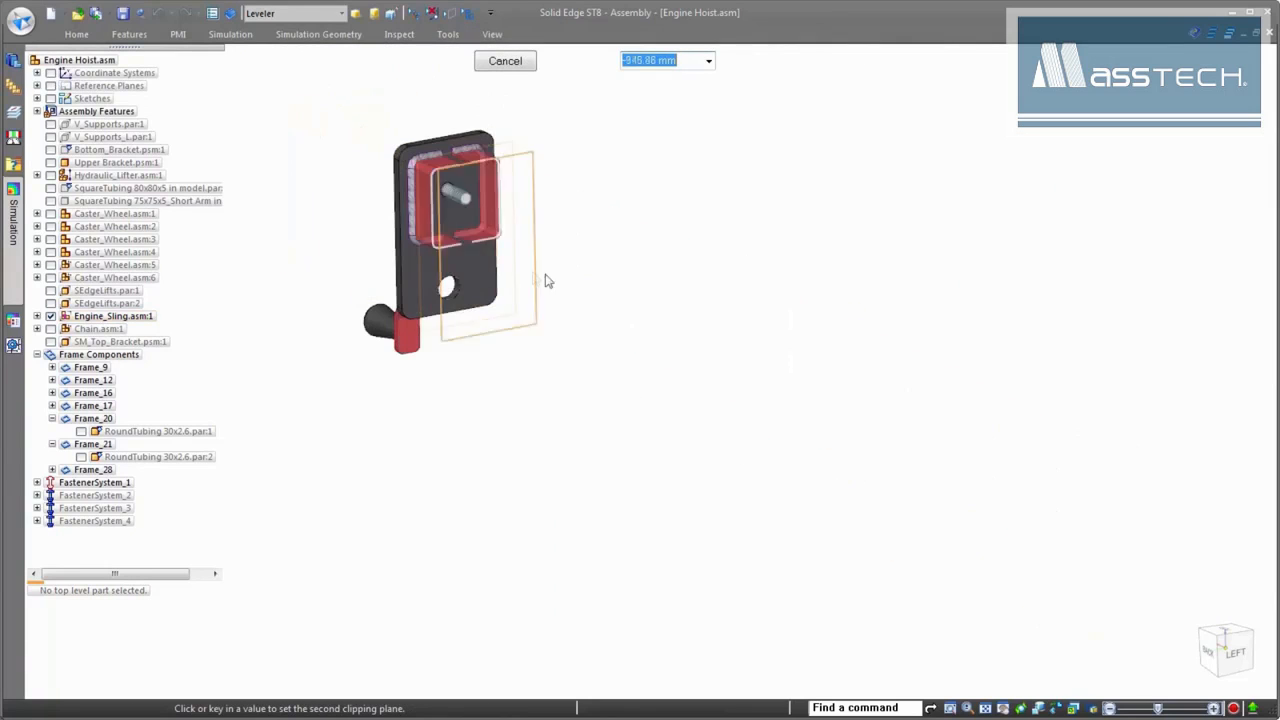
scroll(776, 350, up, 4)
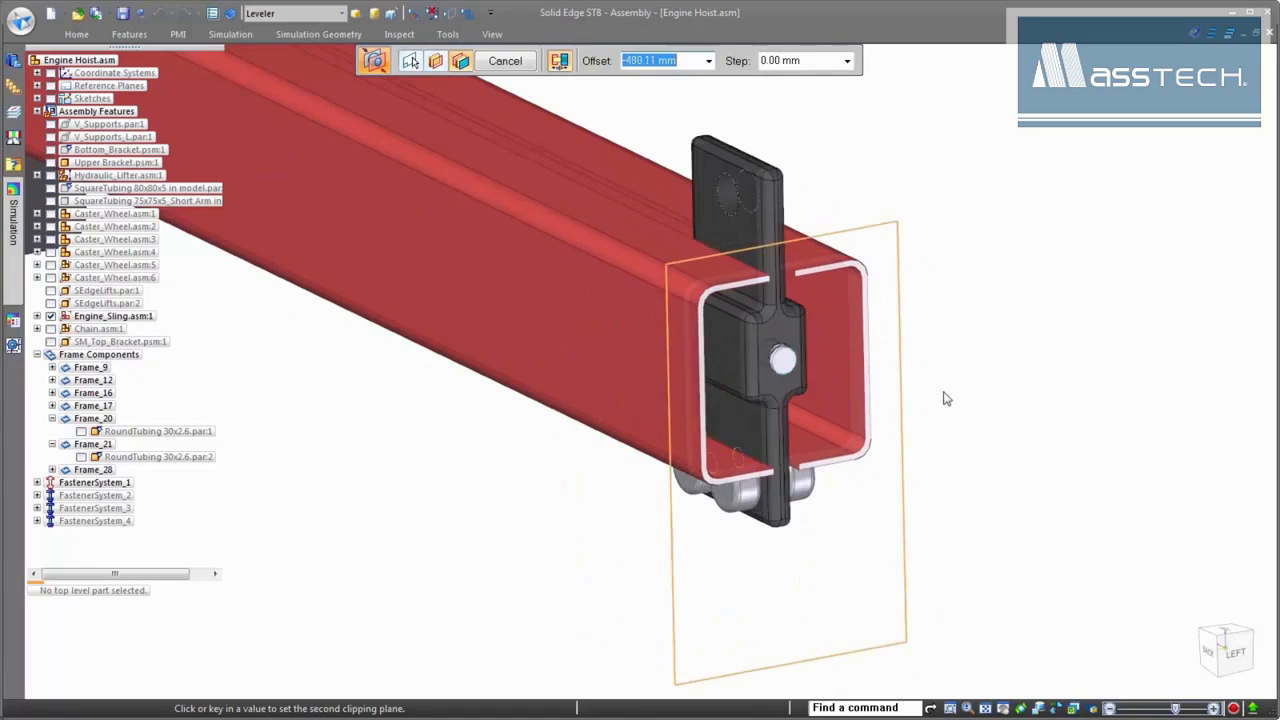
click(993, 413)
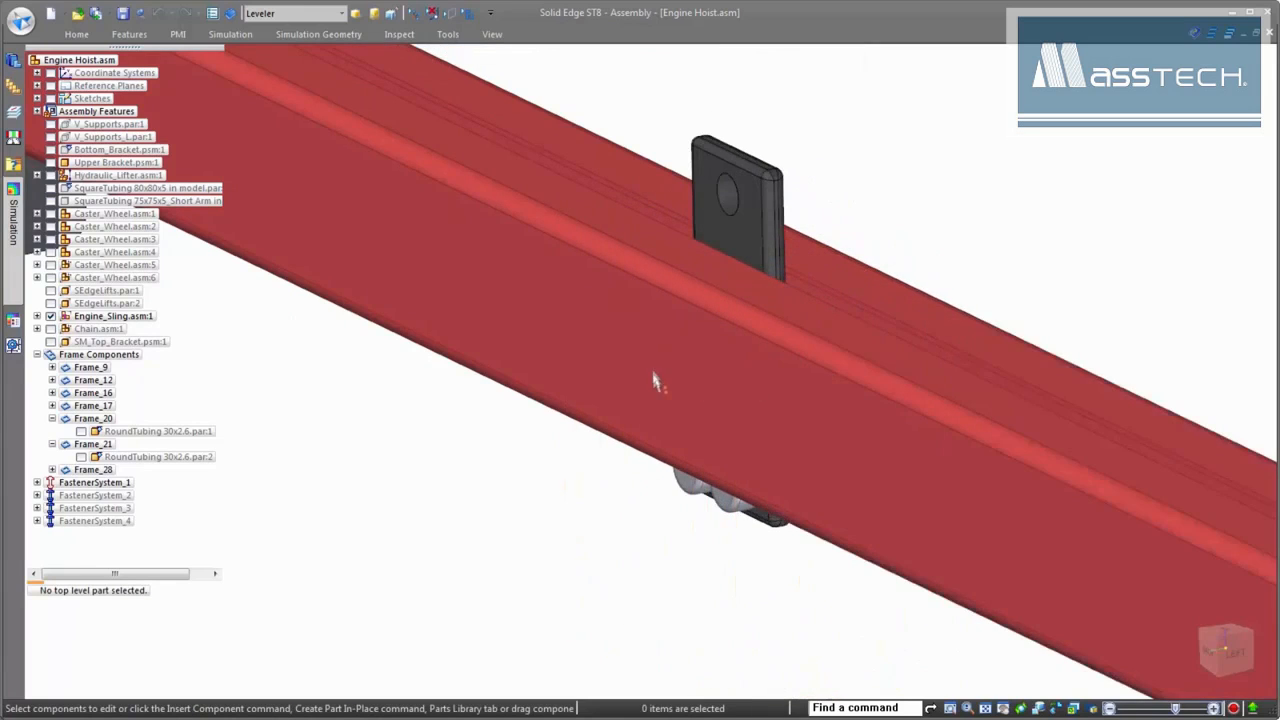
scroll(665, 320, down, 5)
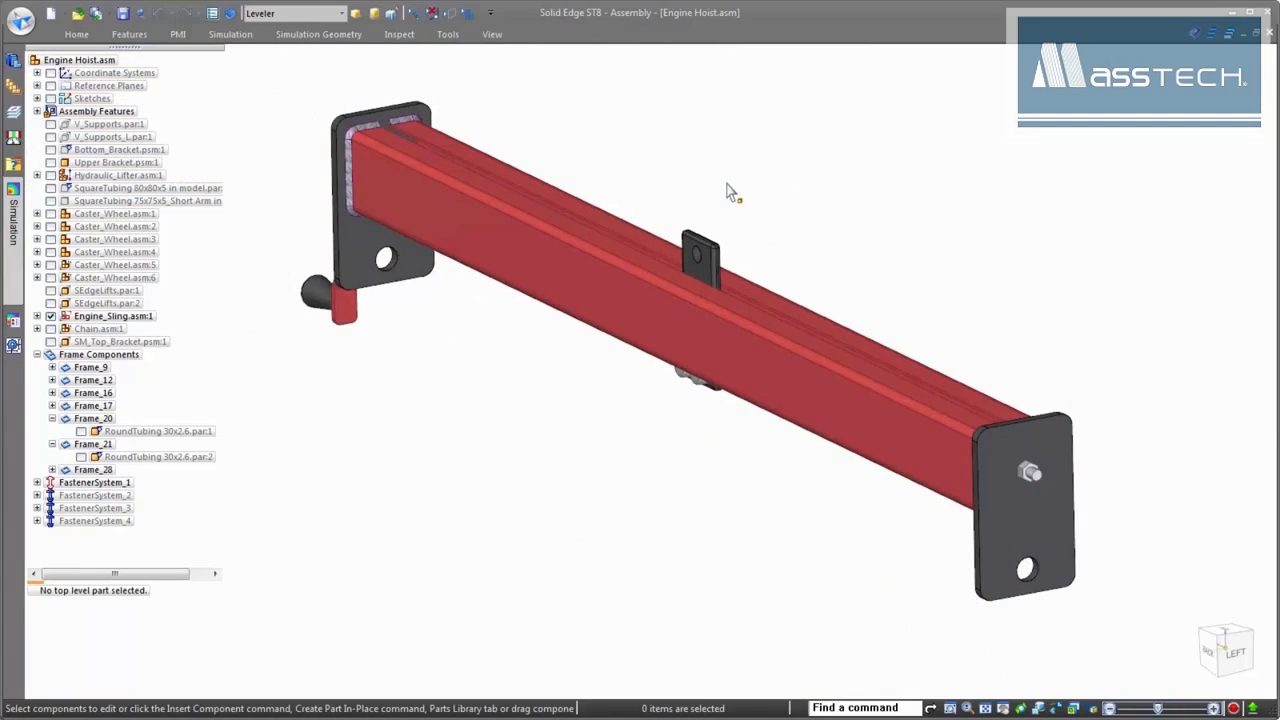
- Create mid-surfaces for both welded sling side plates, offset from side 2 with a ratio of 0.500
click(330, 34)
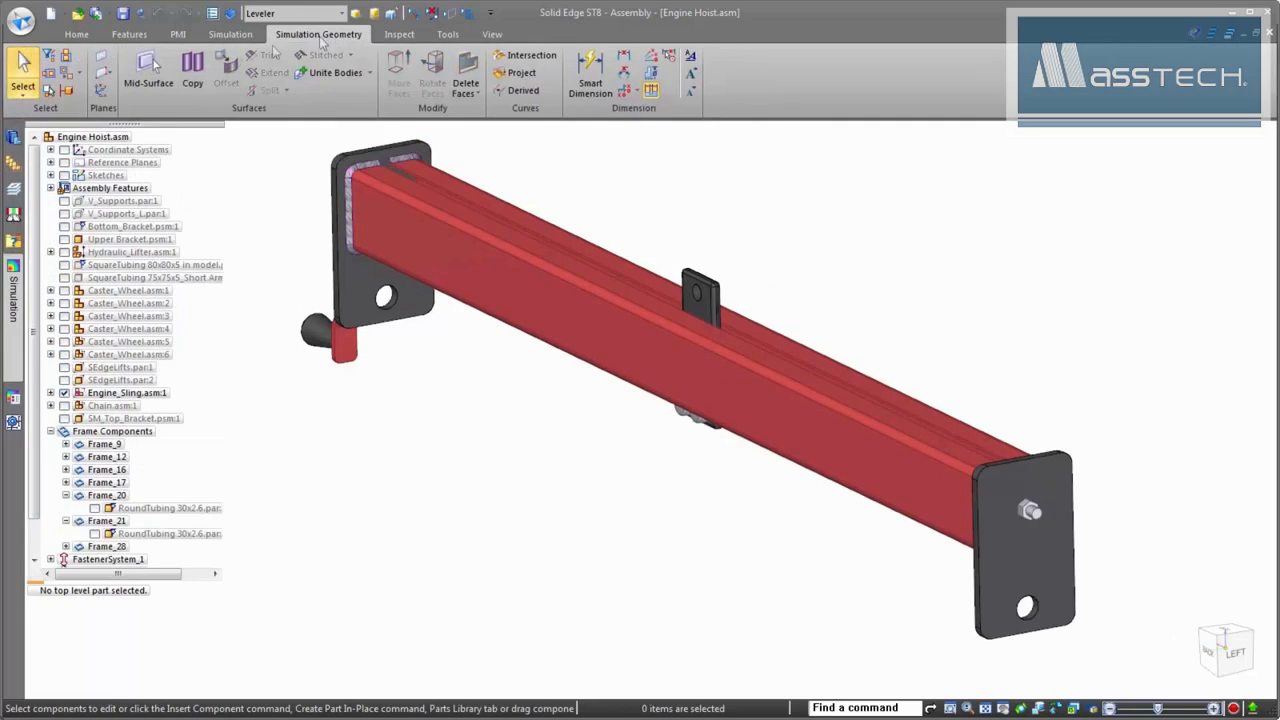
click(148, 72)
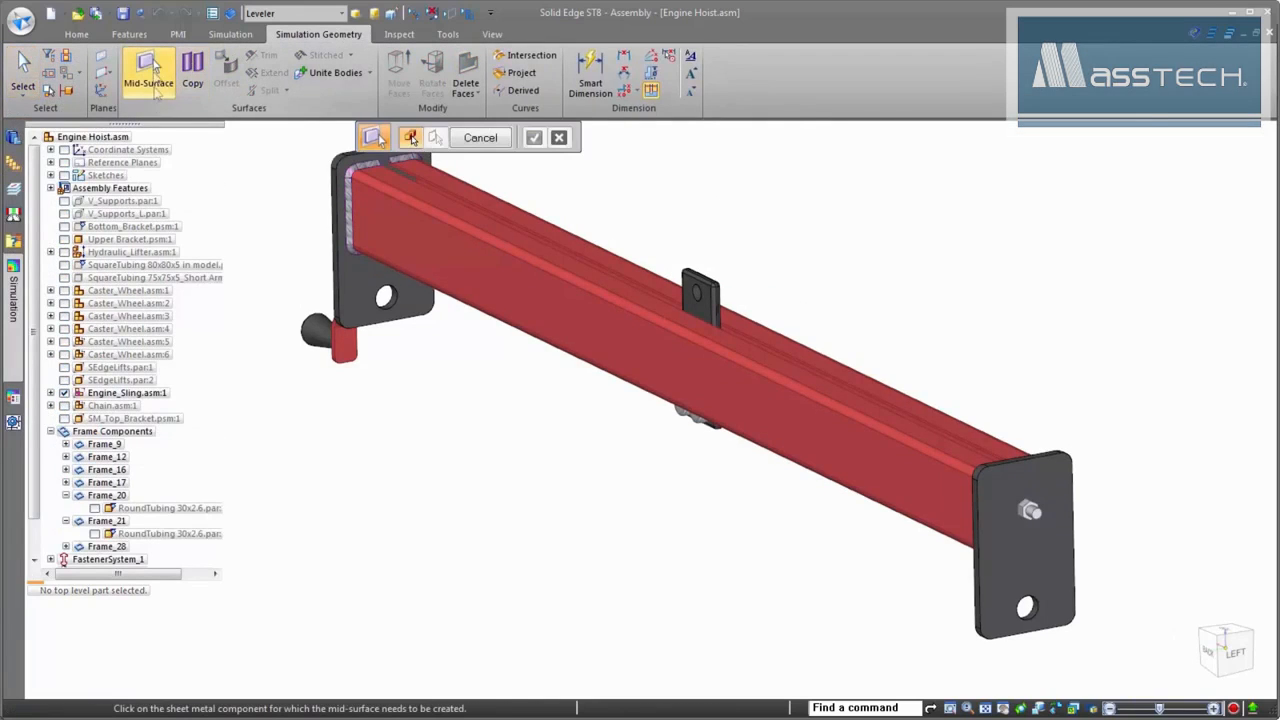
click(345, 285)
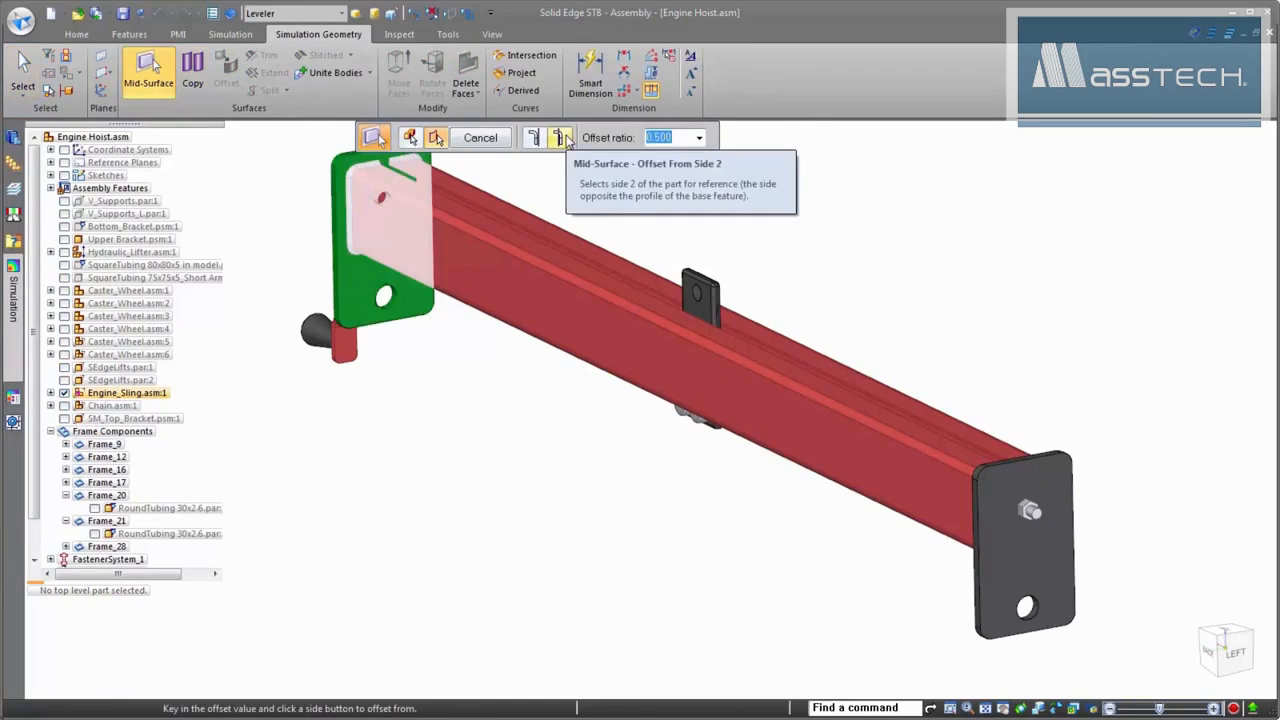
click(563, 138)
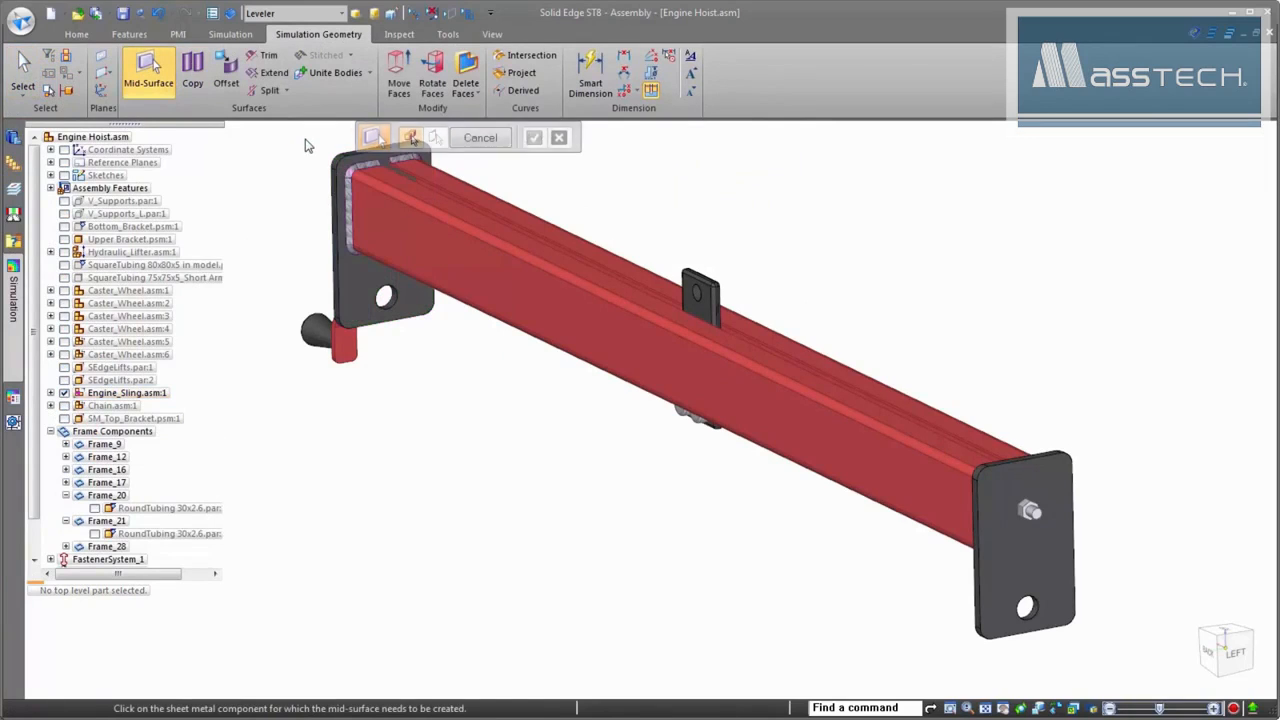
click(1002, 513)
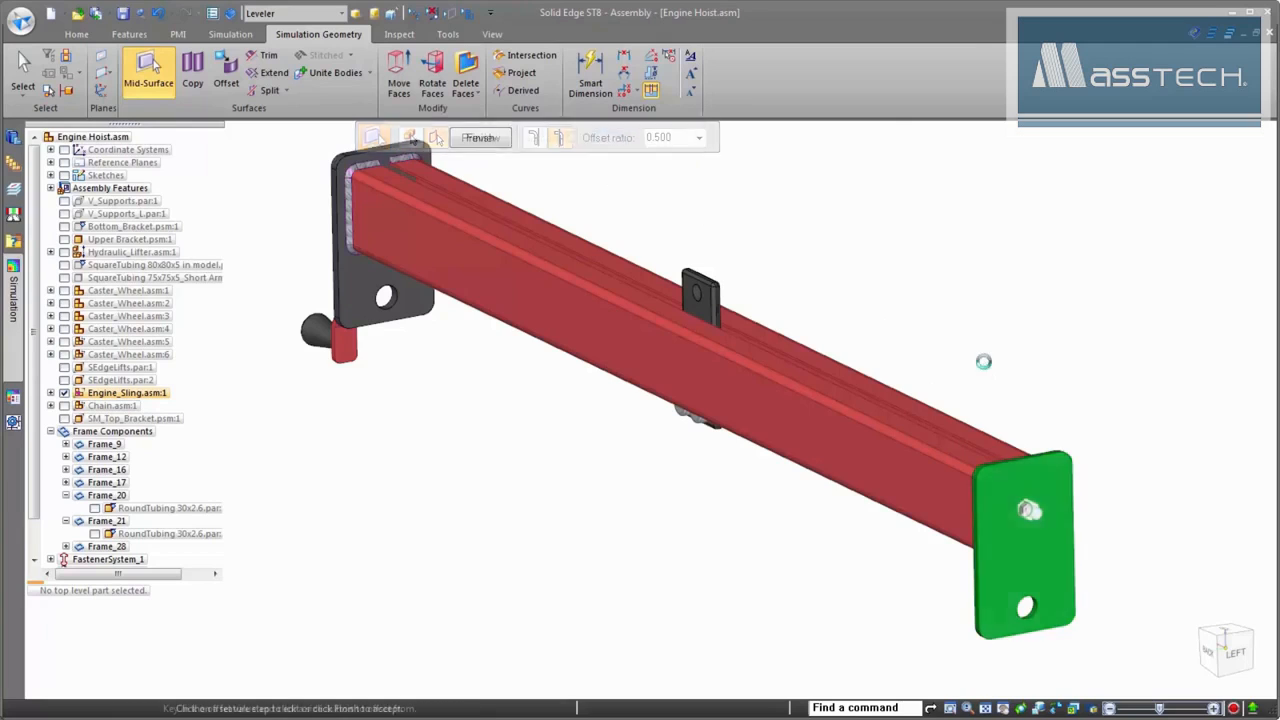
key(Escape)
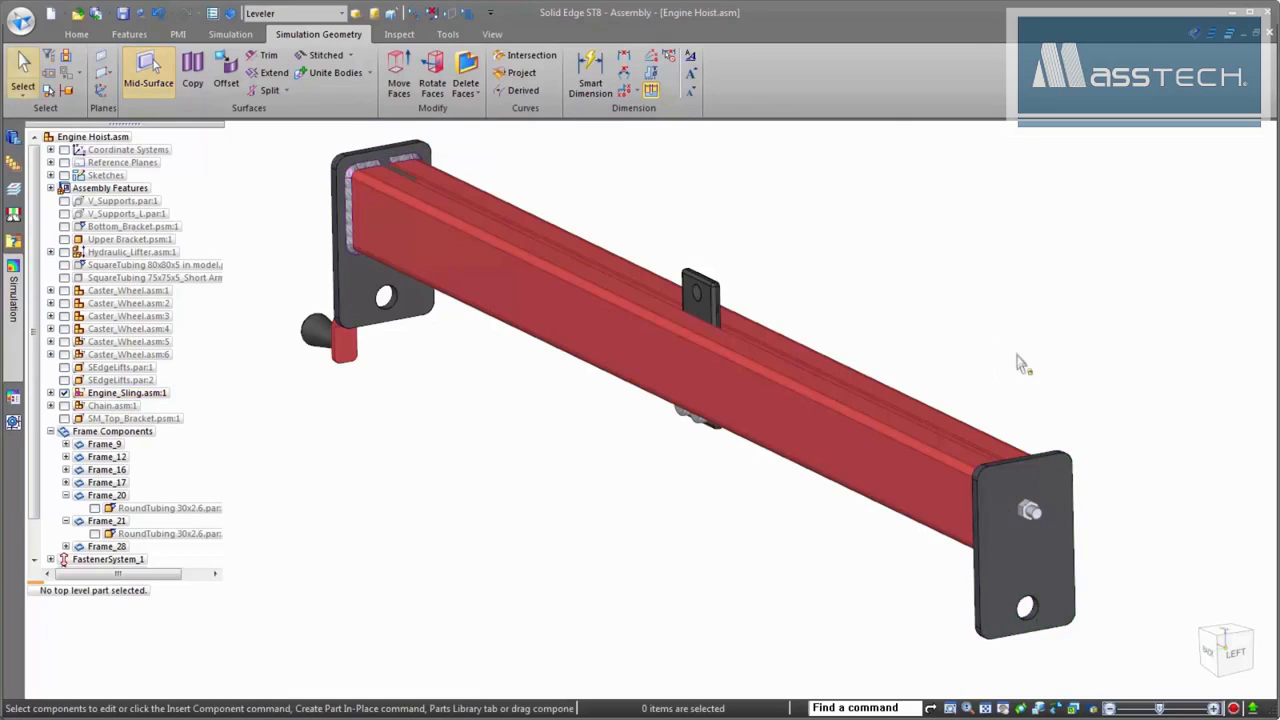
- Hide the Fillet 1 weld feature and both Welded_sling_side.psm parts, leaving their mid-surfaces displayed
click(356, 240)
click(80, 469)
click(80, 482)
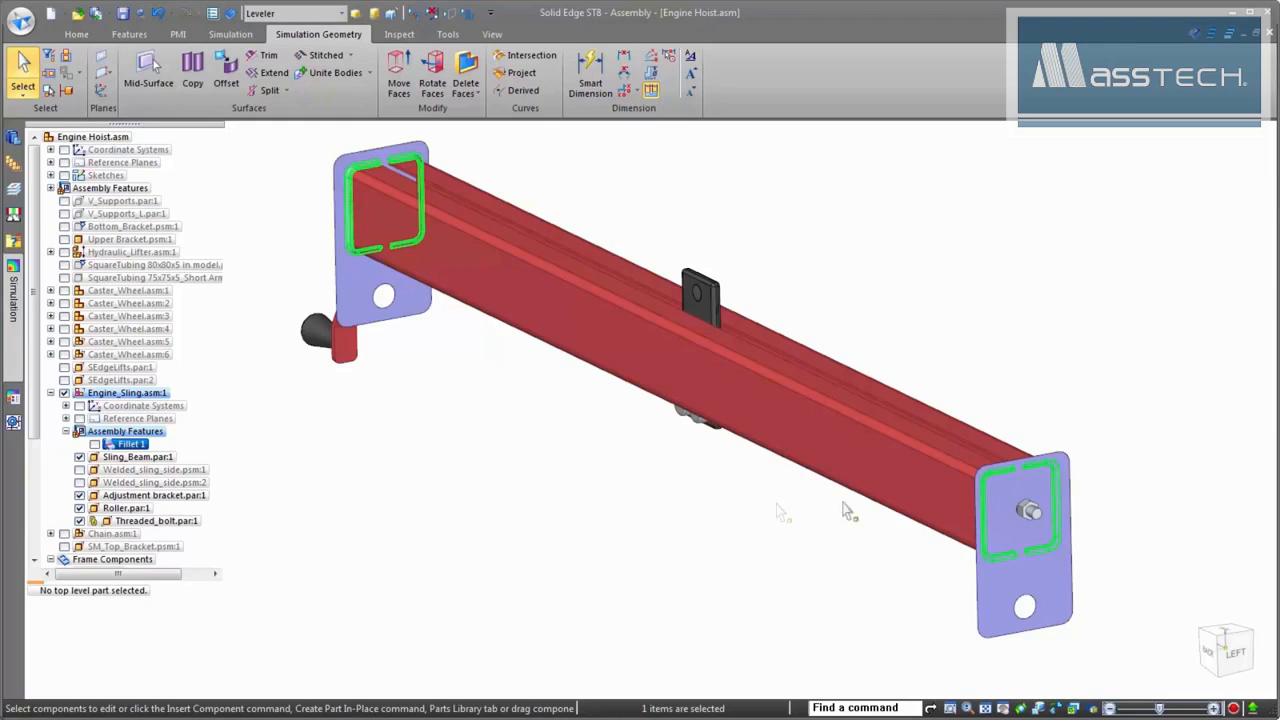
scroll(977, 511, down, 2)
click(626, 516)
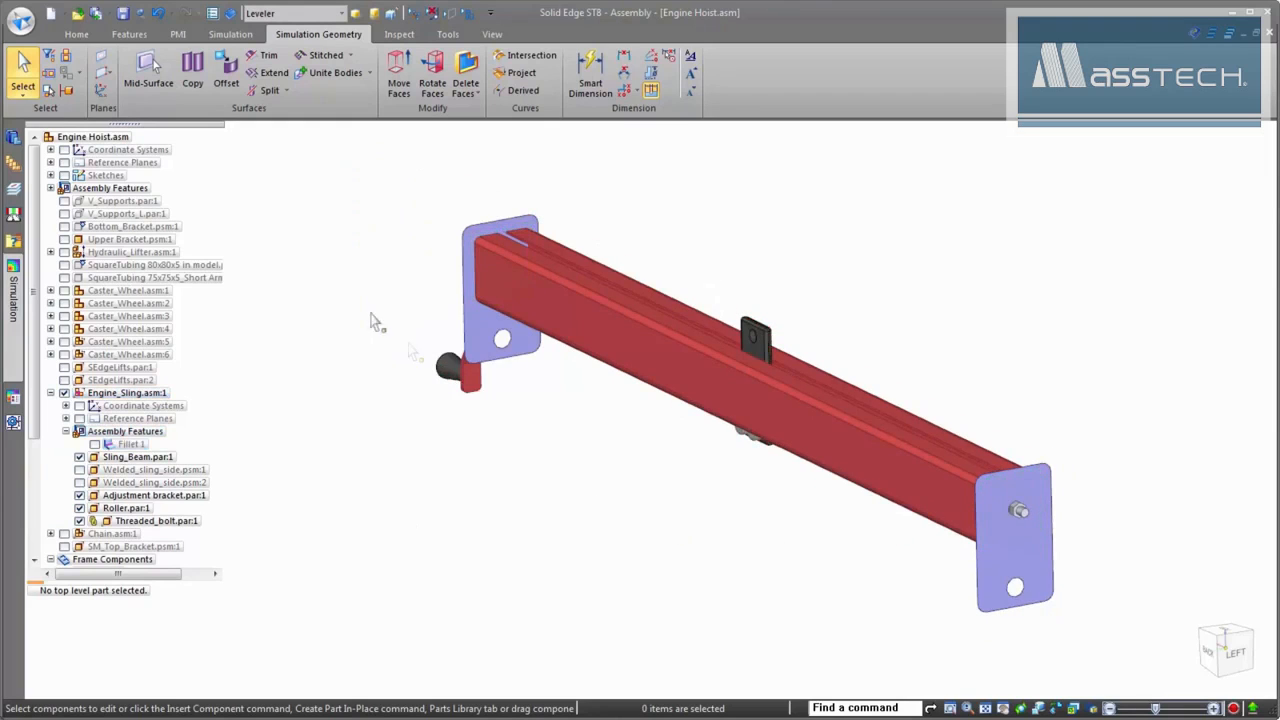
- Create a new Linear Static study with the Mixed and General Bodies mesh type
mouse_move(15, 300)
click(155, 131)
right_click(80, 203)
click(128, 234)
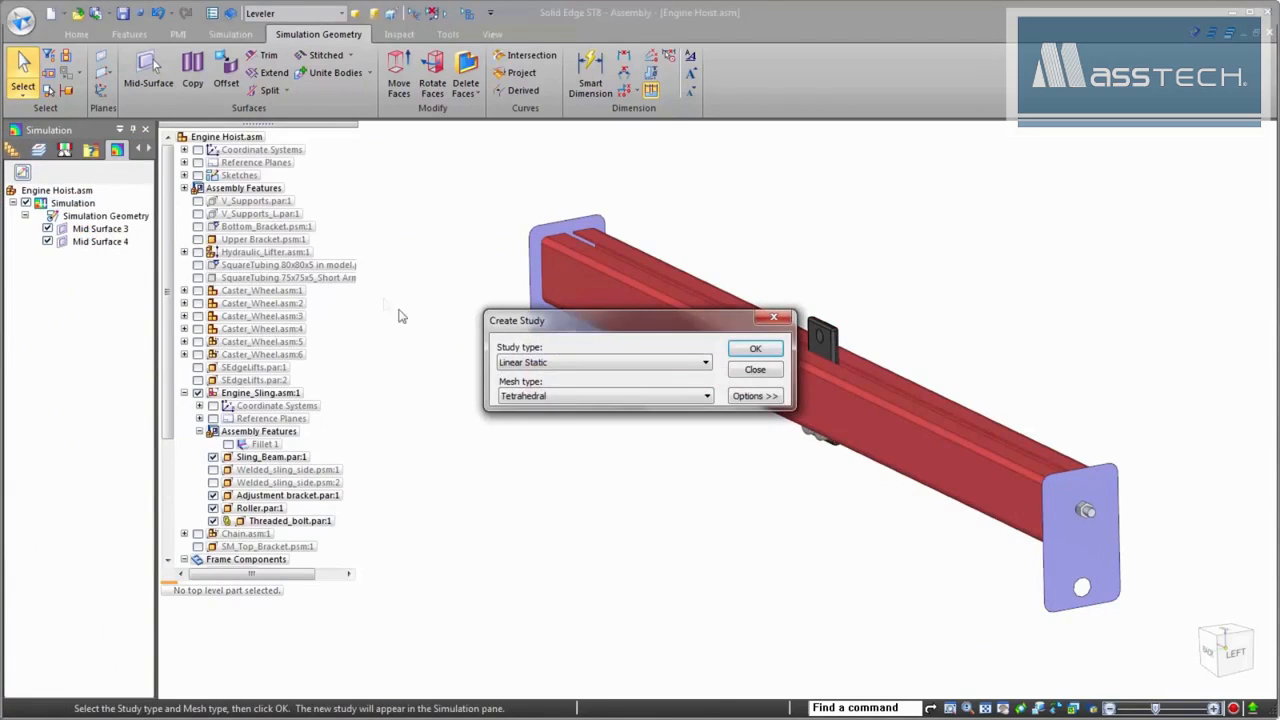
click(548, 398)
click(562, 430)
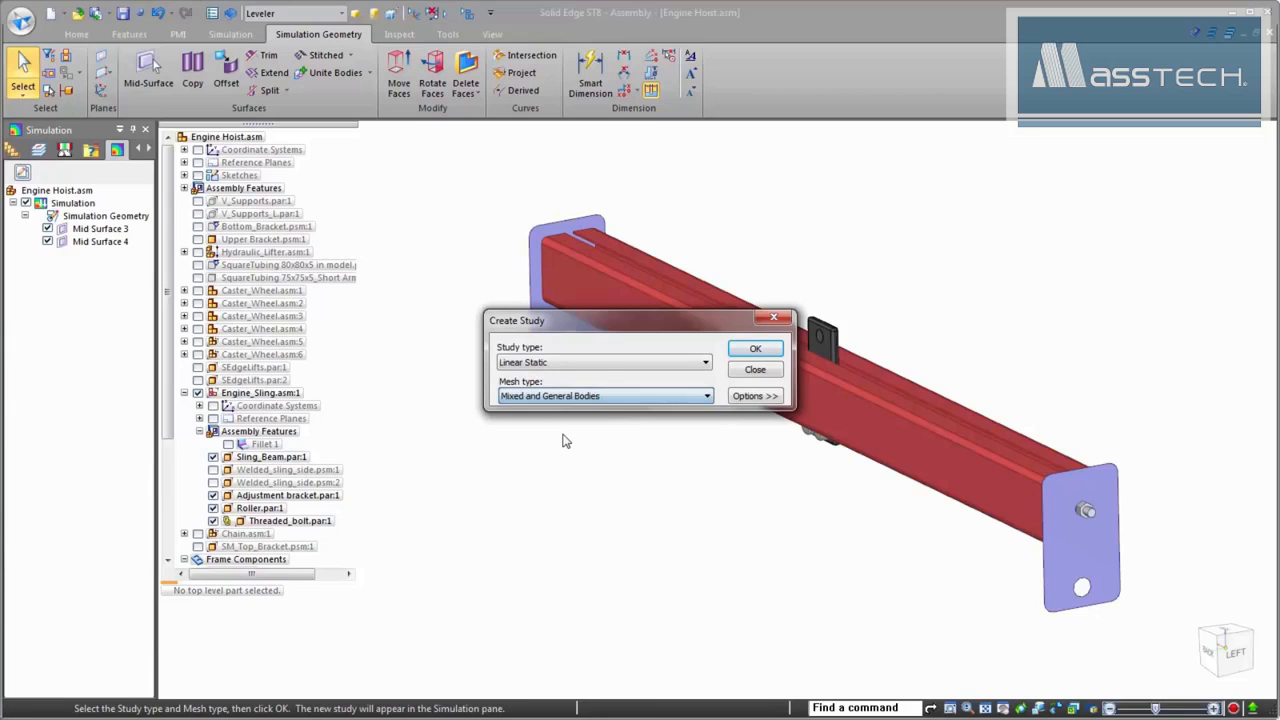
click(755, 349)
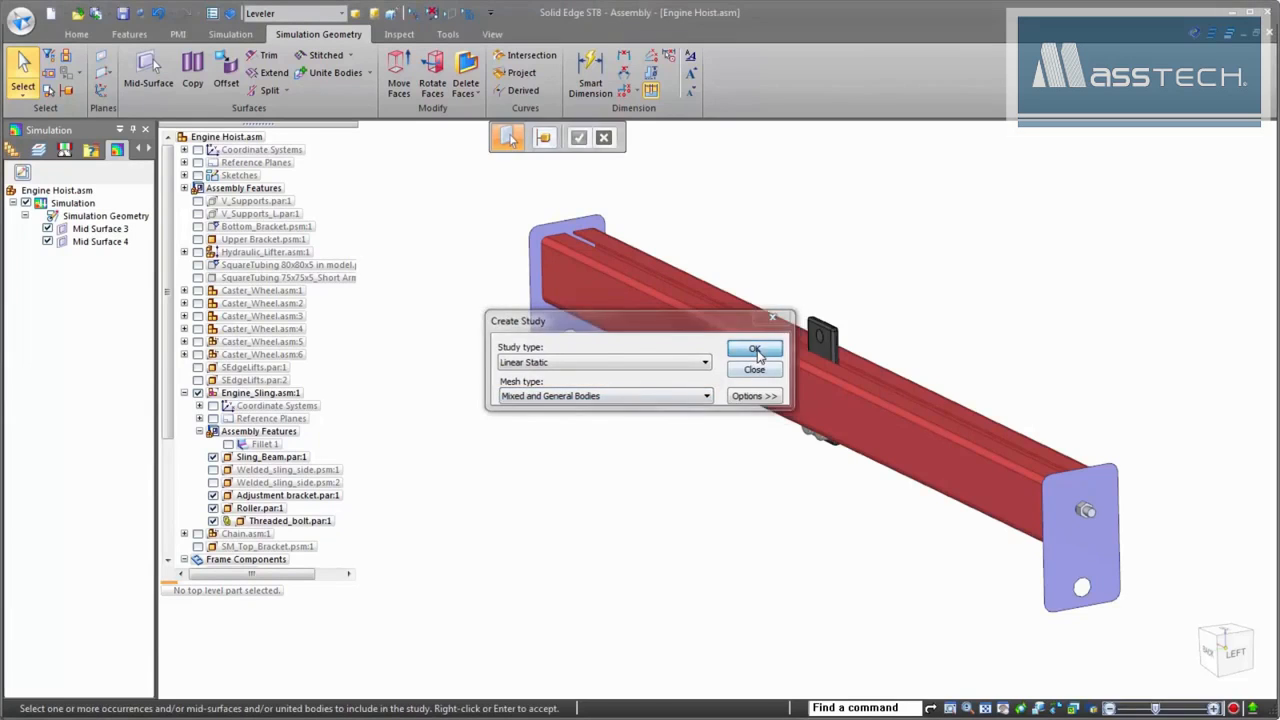
- Include Sling_Beam.par and both side plate mid-surfaces as the geometry of the new study
click(585, 345)
click(704, 329)
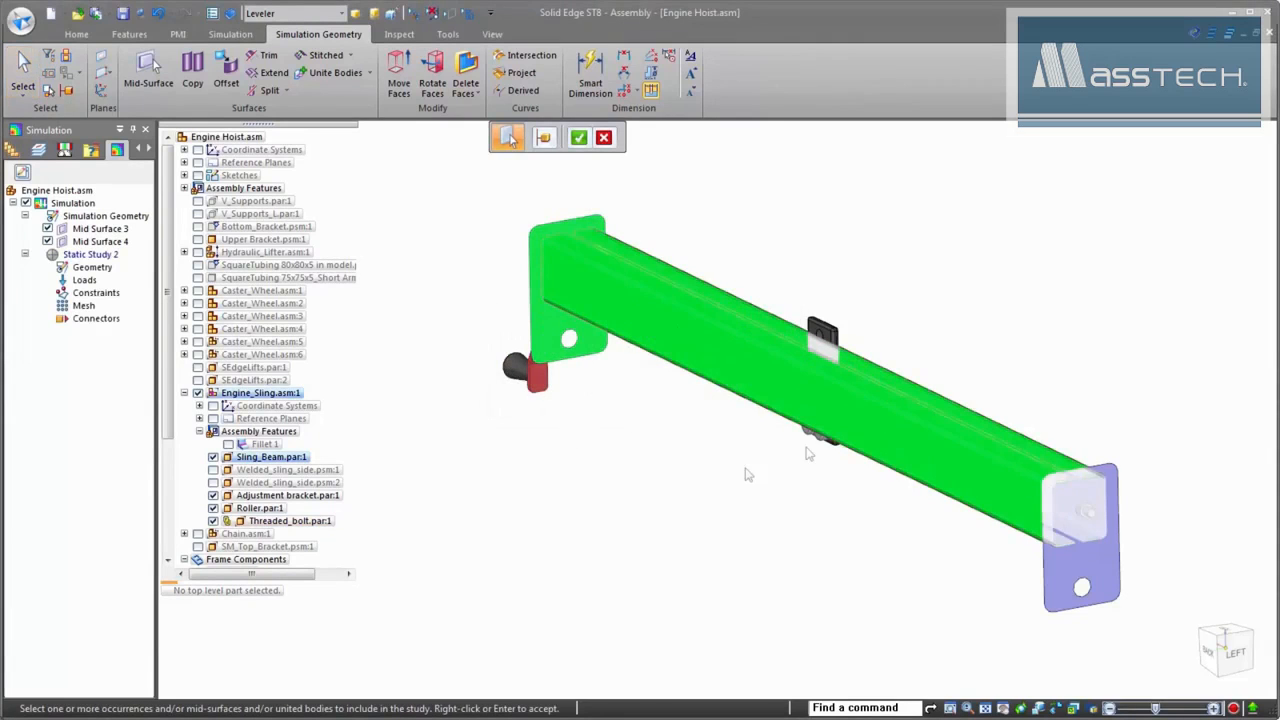
click(1080, 545)
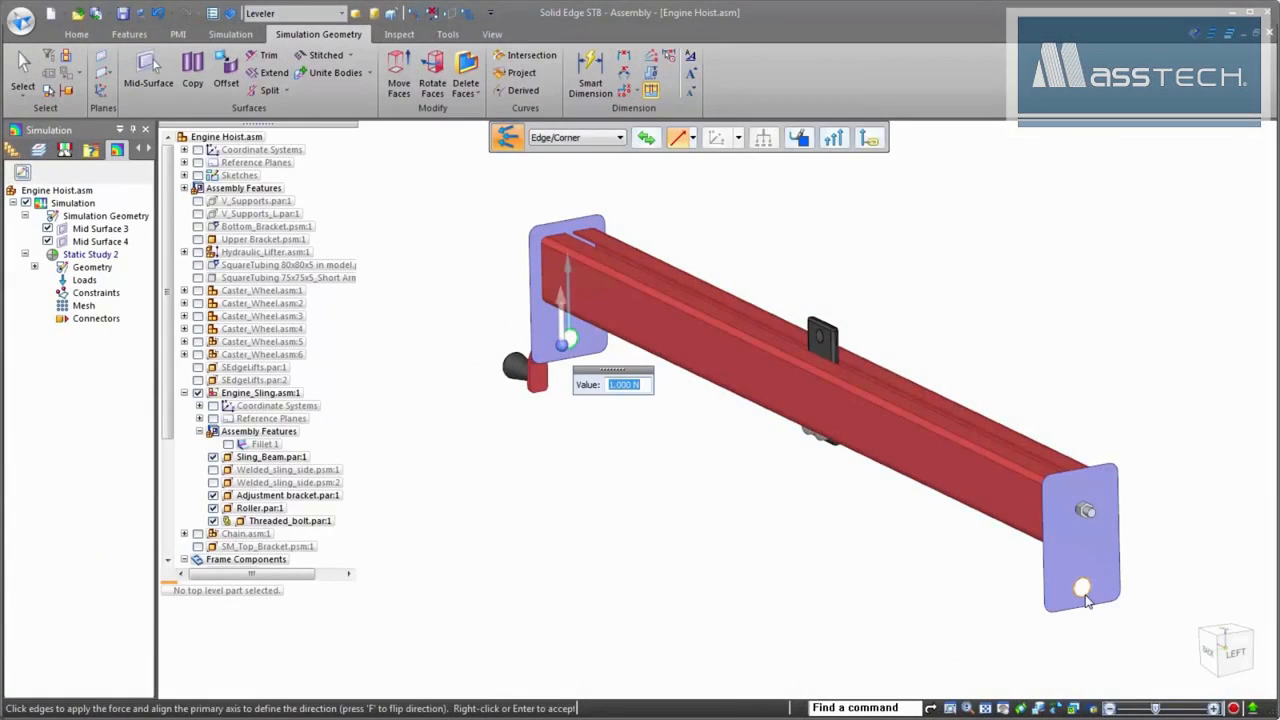
- Flip the edge force on the side plates' lower holes to point downward and pick a face set near mid-beam for the constraint
key(f)
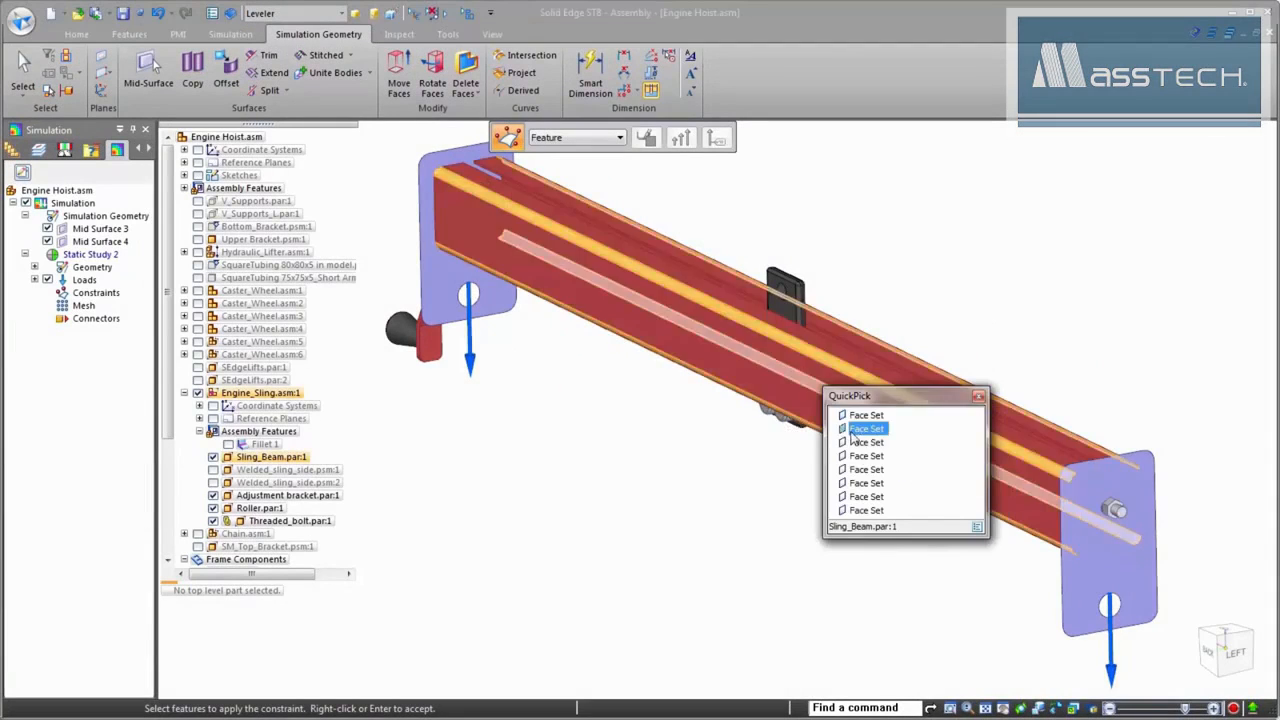
click(857, 451)
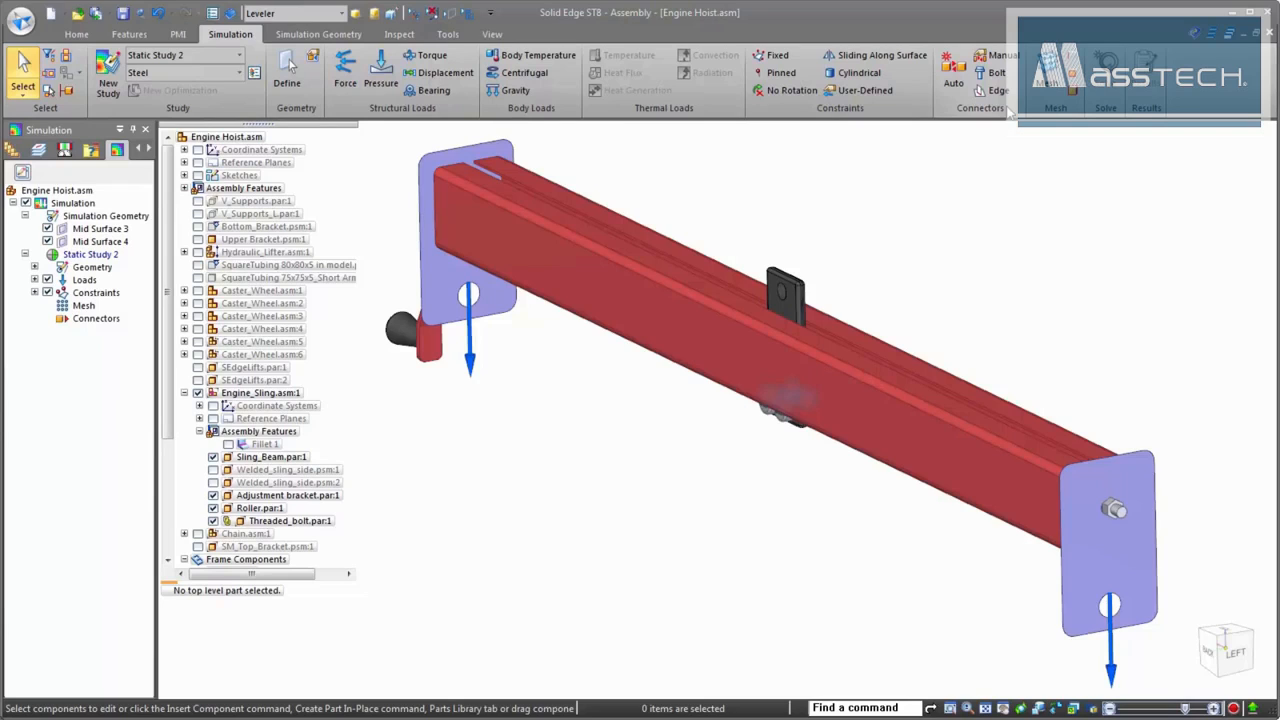
- Detect Glue connections automatically among all sling components with a search distance of 5.00 mm
click(953, 75)
click(738, 140)
text(5)
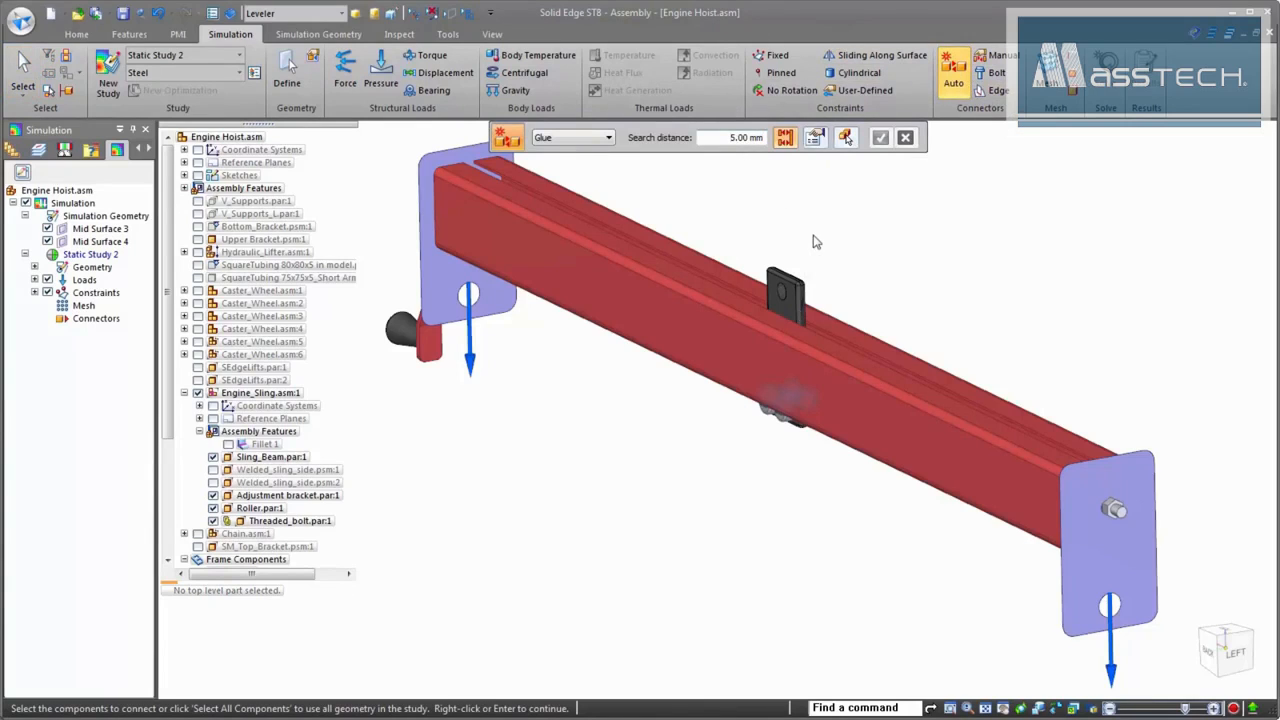
scroll(815, 242, down, 1)
drag(1155, 612, 460, 142)
right_click(614, 340)
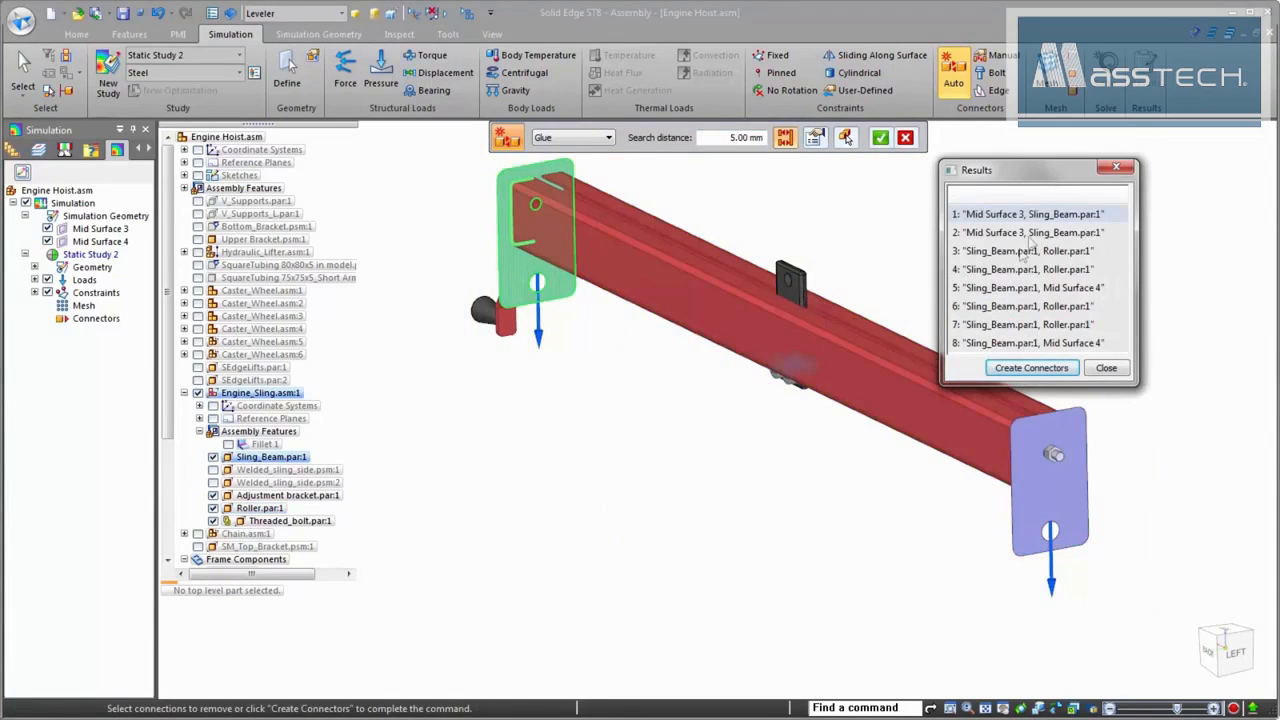
- Review the detected face pairs between the sling beam, mid-surfaces and roller, and create the connectors from them
click(1026, 236)
click(1026, 254)
click(1026, 272)
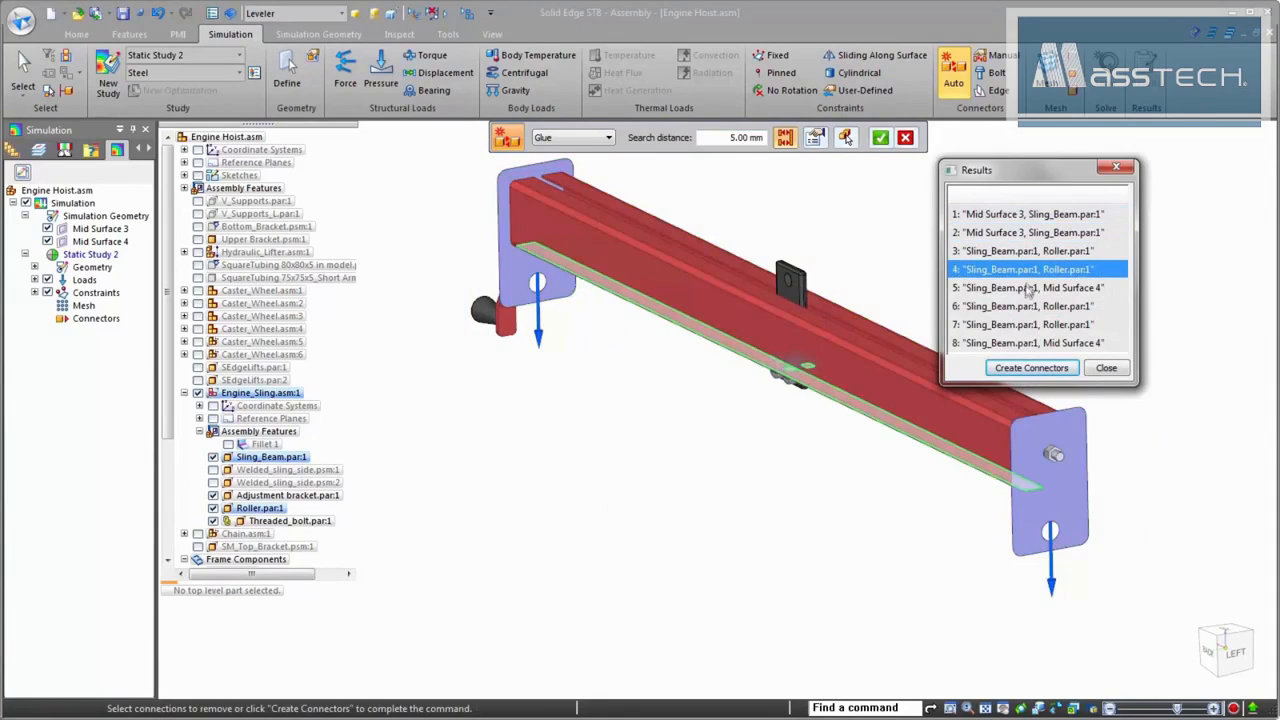
click(1028, 288)
click(1026, 306)
click(1024, 324)
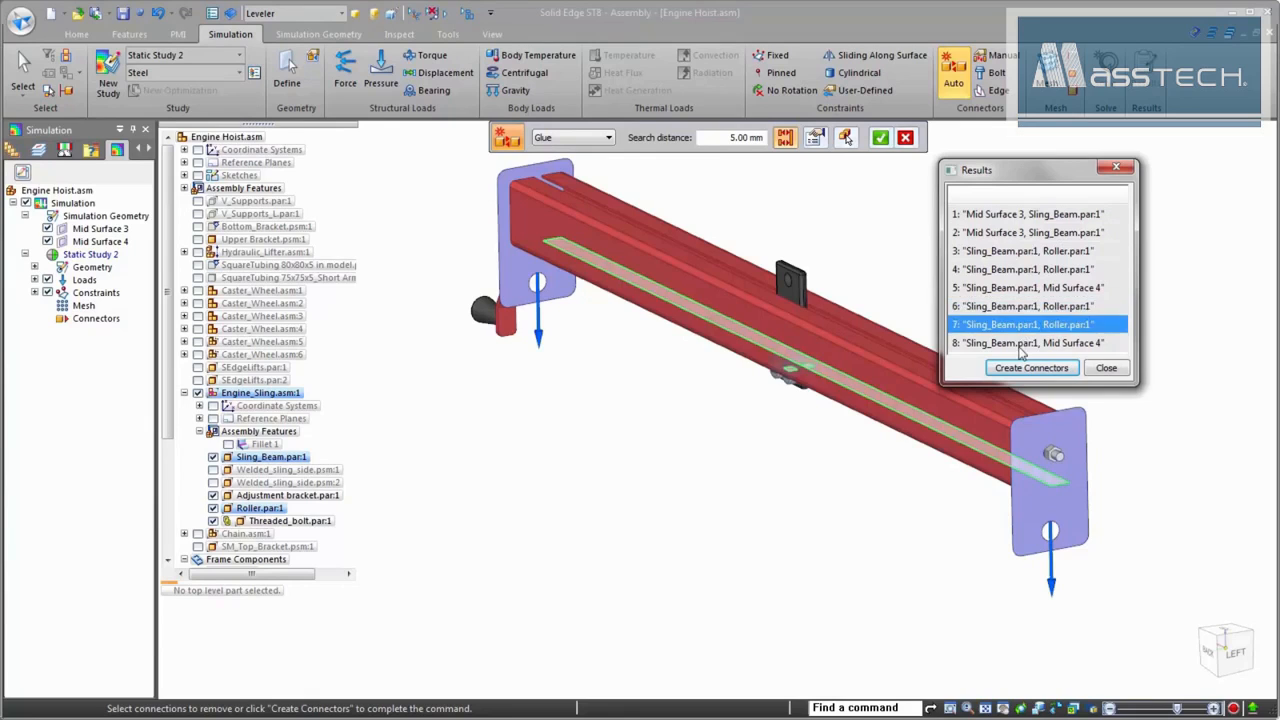
click(1024, 343)
click(1031, 367)
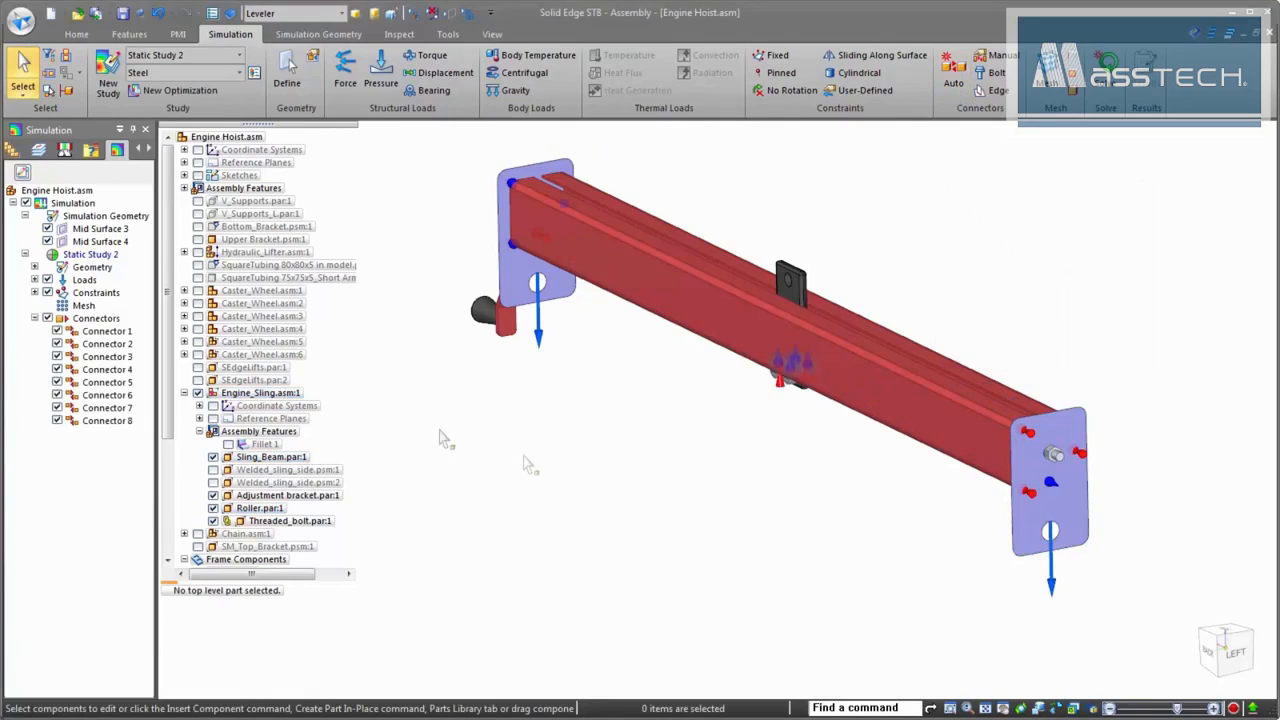
- Review the solid, surface and sizing mesh options, accept them unchanged, and mesh and solve the mixed study
right_click(80, 307)
click(98, 354)
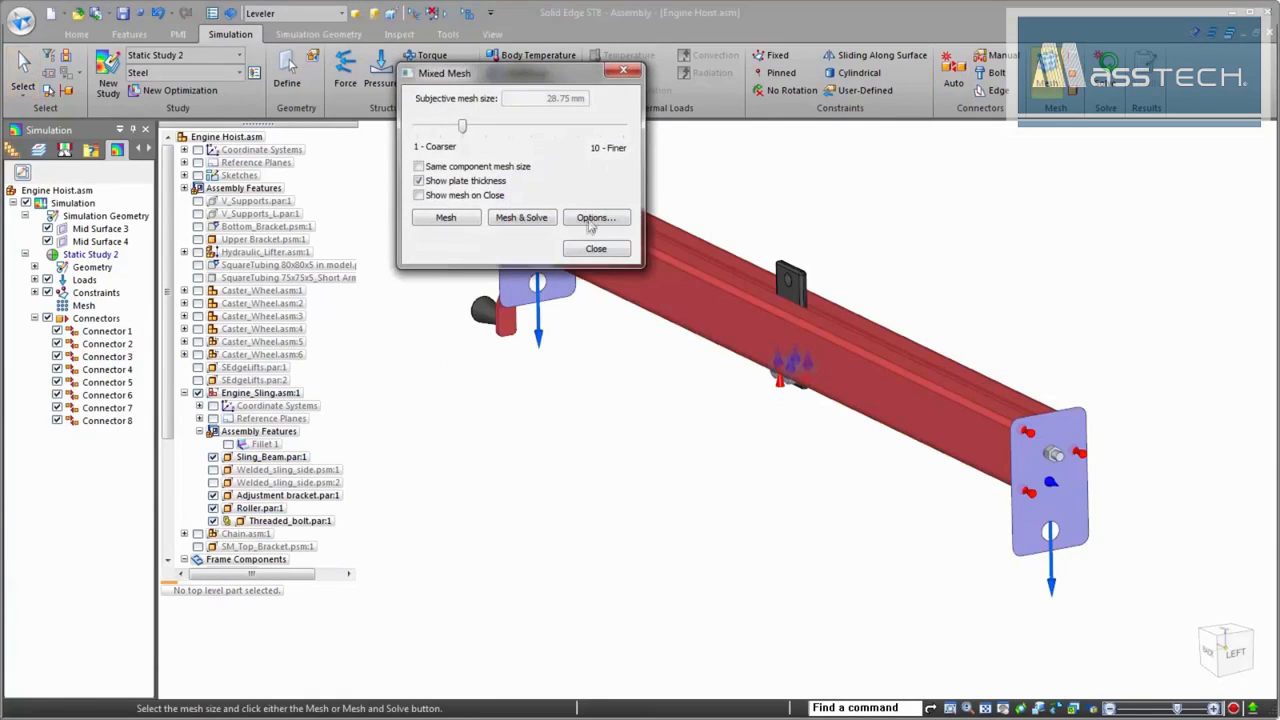
click(590, 220)
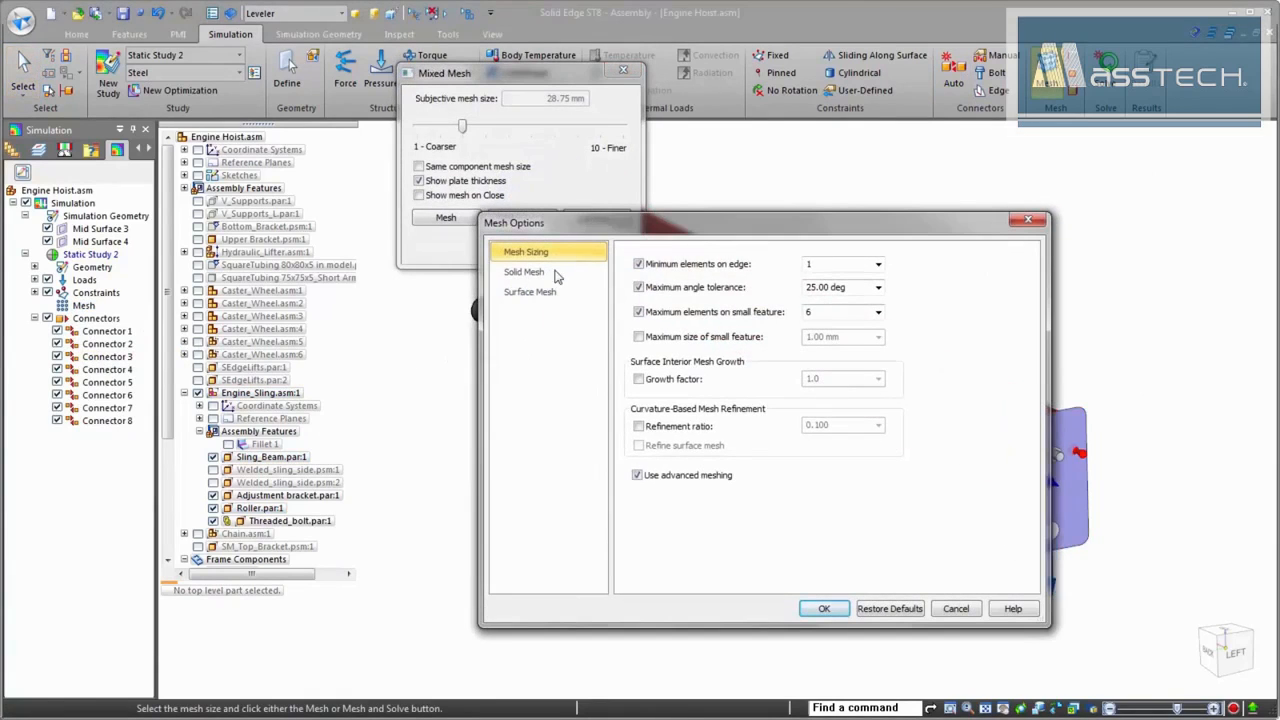
click(557, 277)
click(576, 294)
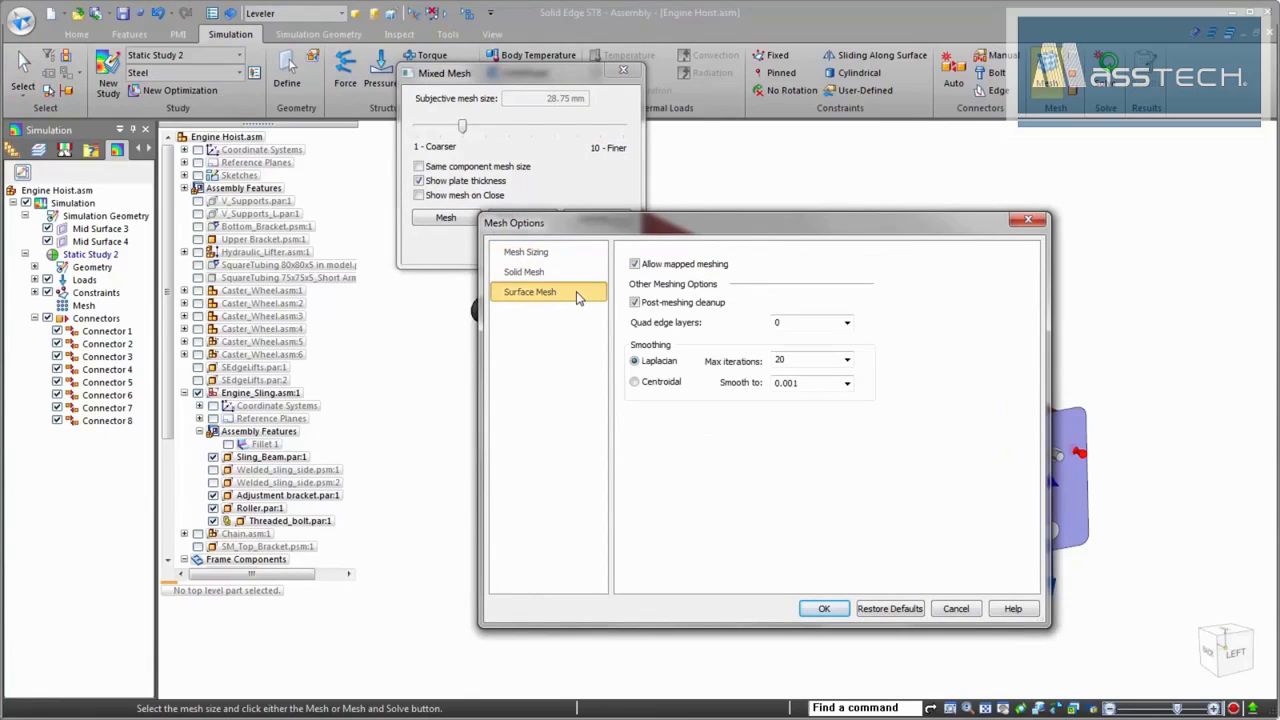
click(580, 254)
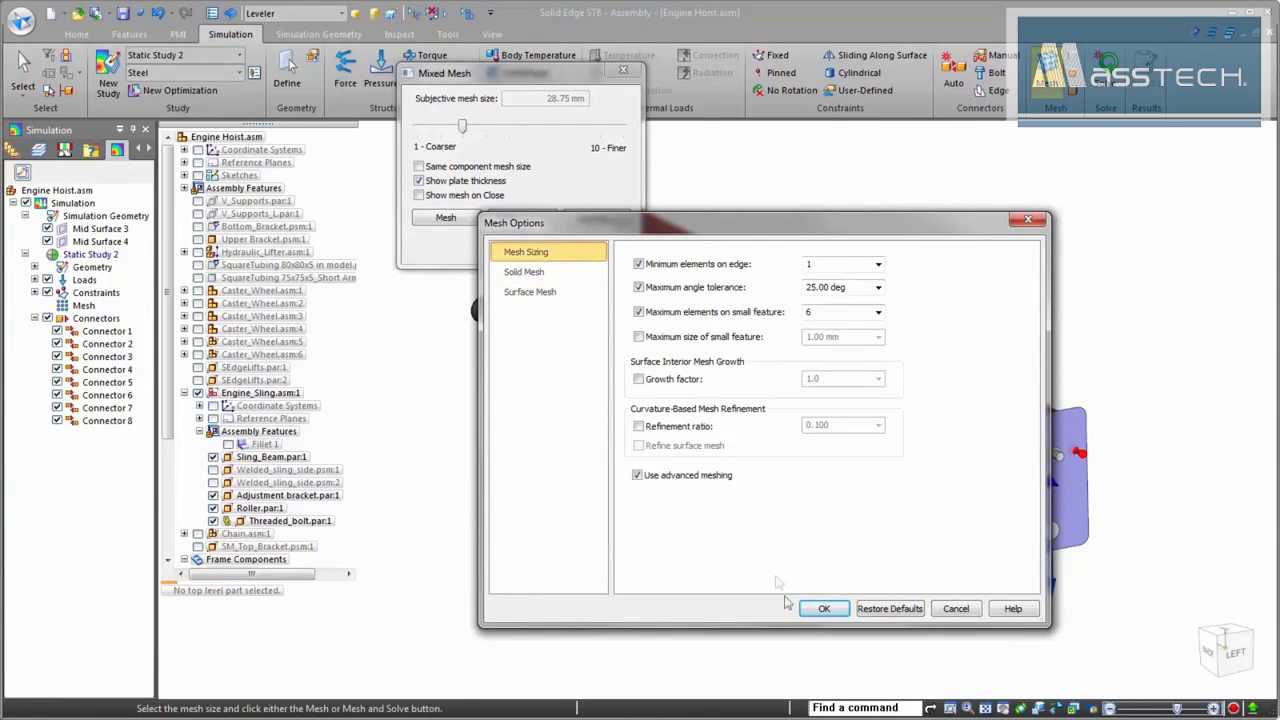
click(824, 608)
click(520, 218)
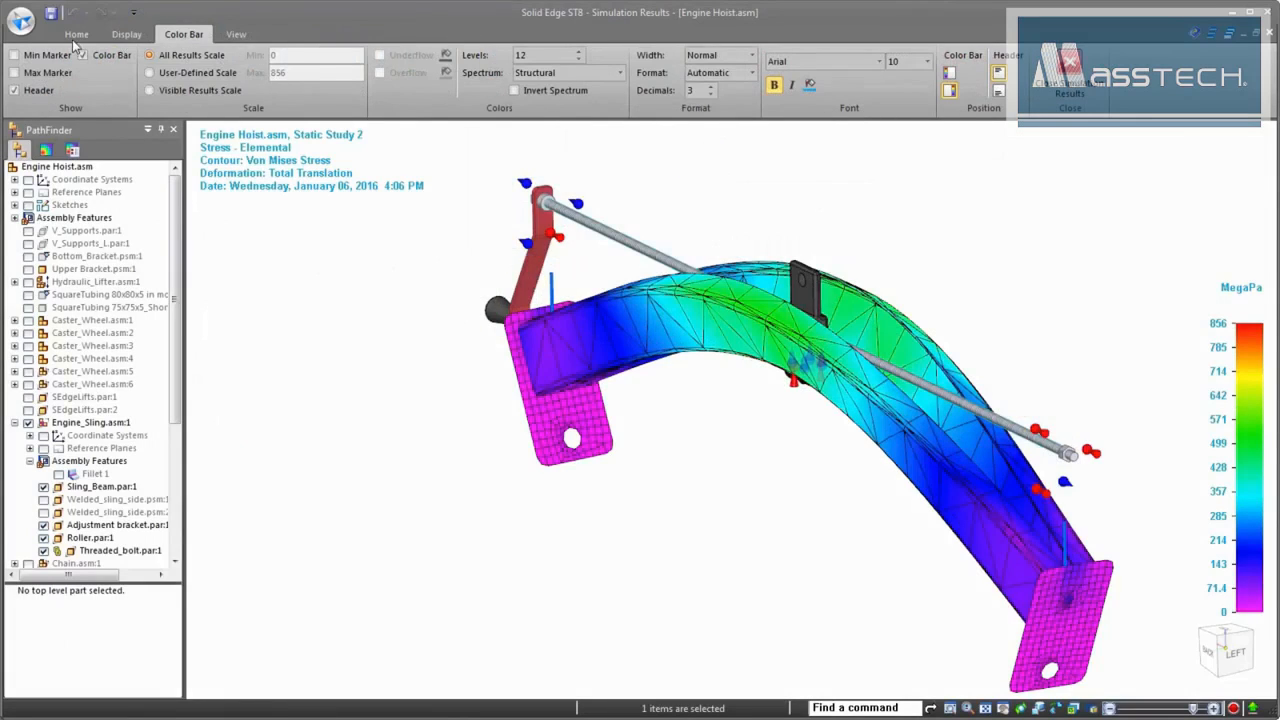
- Switch the sling results plot from stress to Displacement, Total Translation, and show the deformation at actual scale
click(76, 34)
click(644, 73)
click(601, 88)
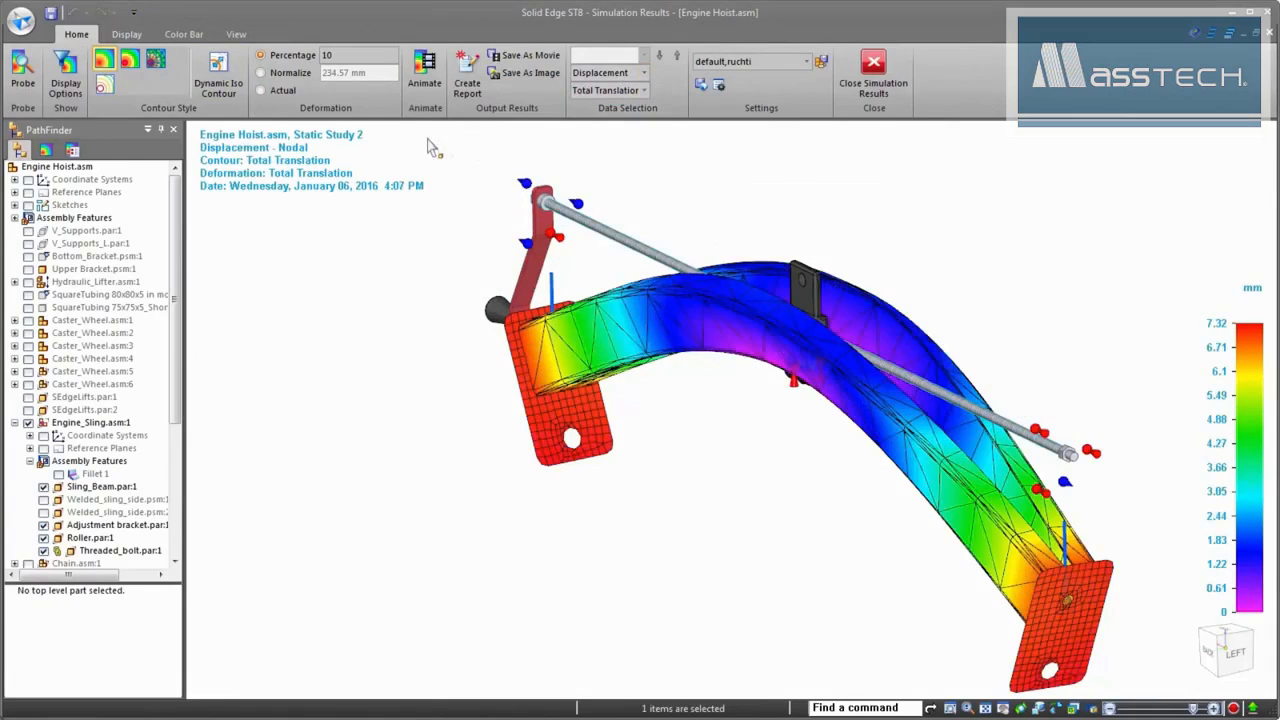
click(261, 90)
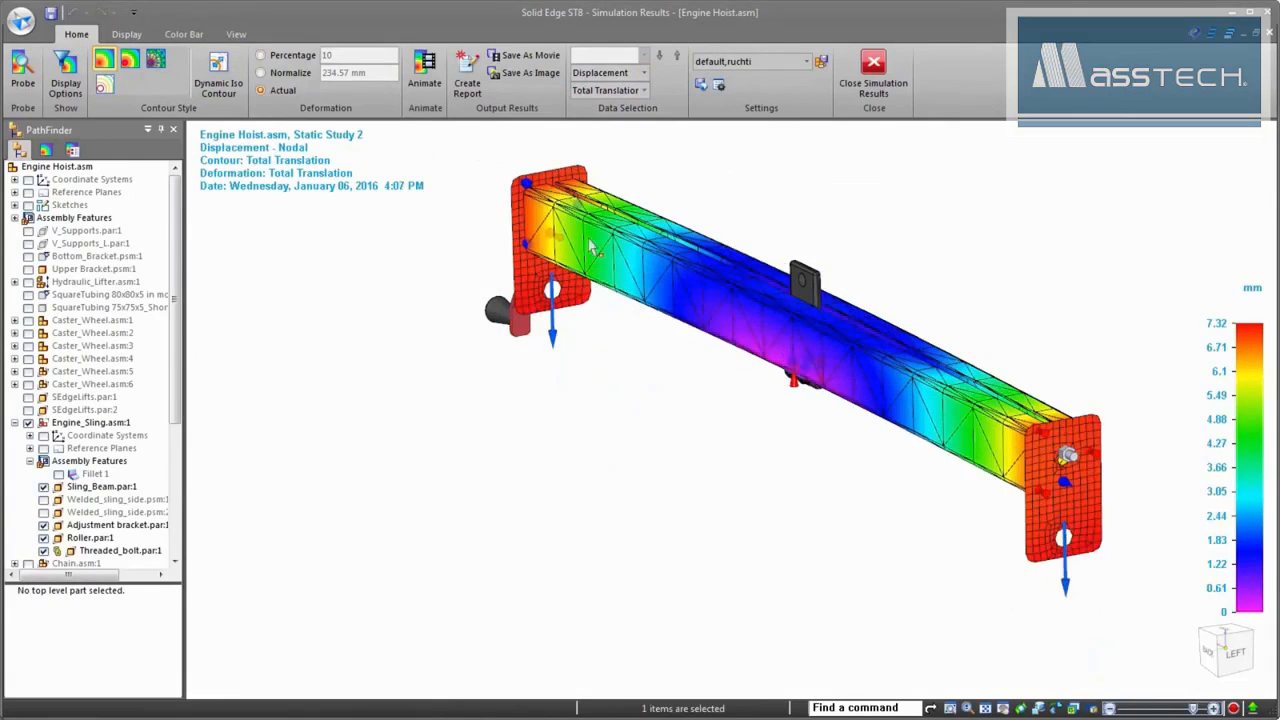
- Animate the sling's total translation at actual scale, stop the animation and close the simulation results
click(425, 75)
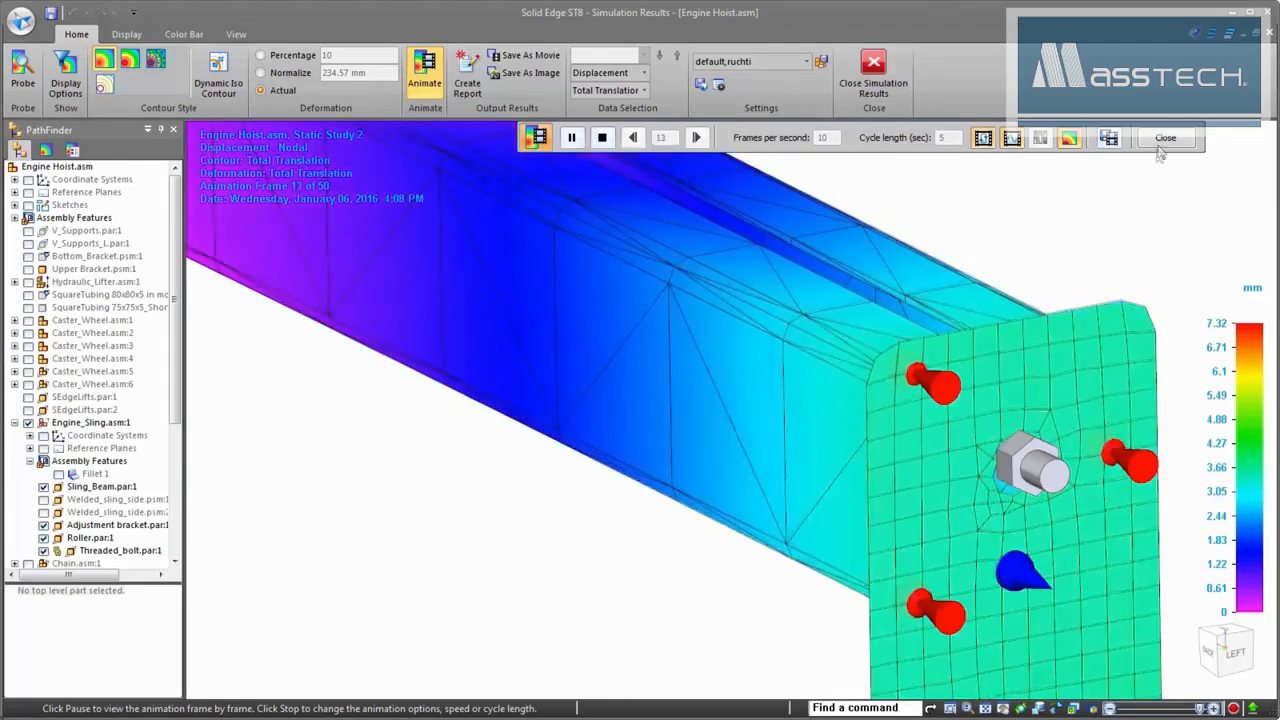
click(1162, 143)
scroll(739, 298, down, 4)
scroll(1036, 610, down, 6)
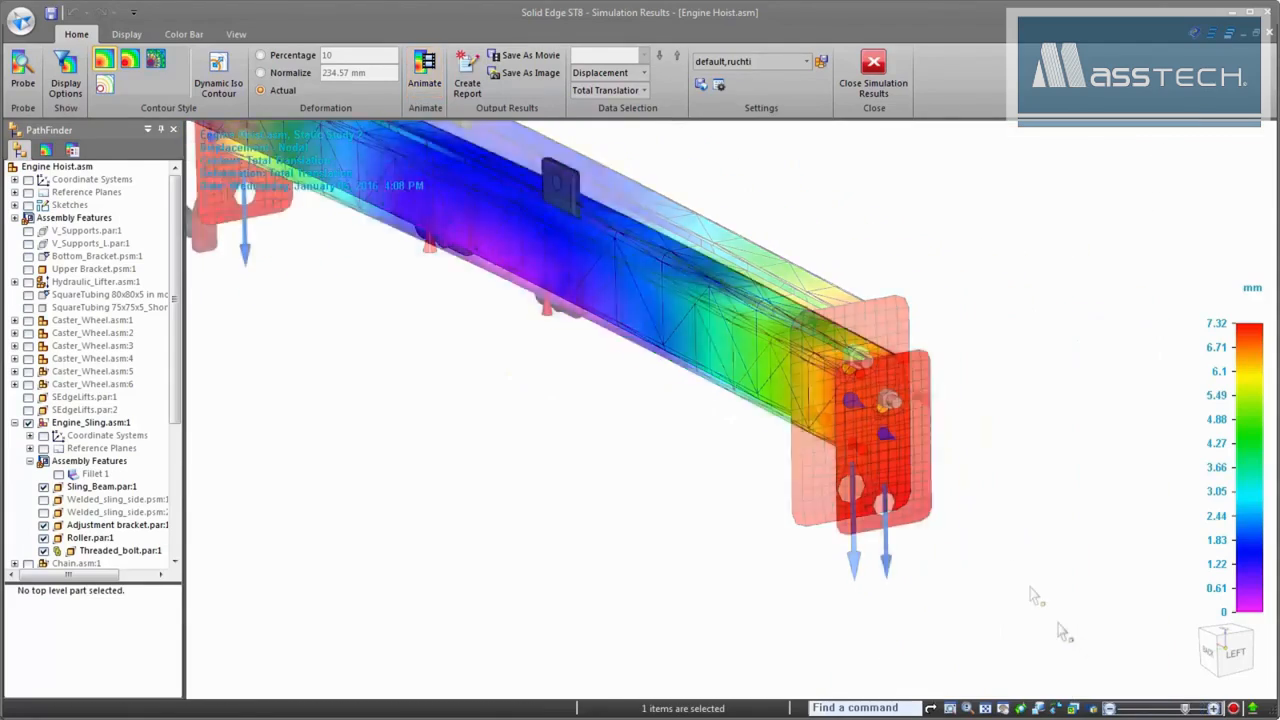
scroll(994, 611, up, 3)
click(873, 70)
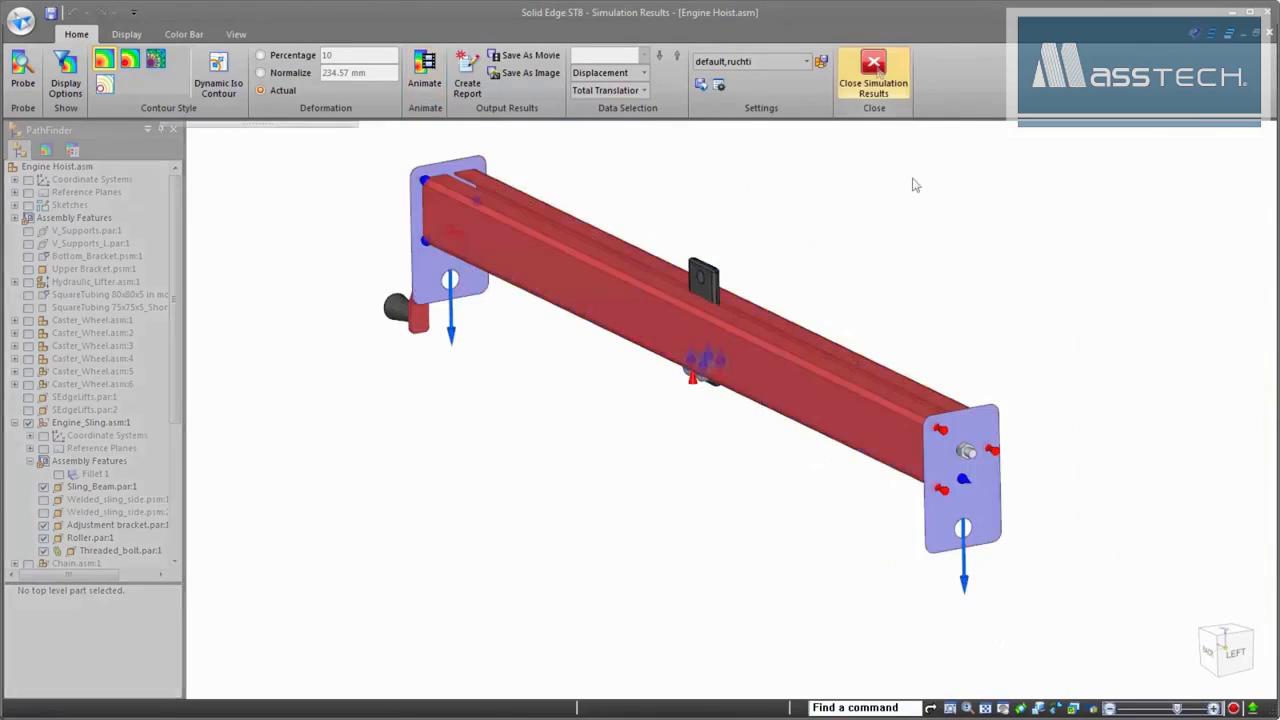
- Set the sling beam's overall length dimension to 600 mm
click(677, 323)
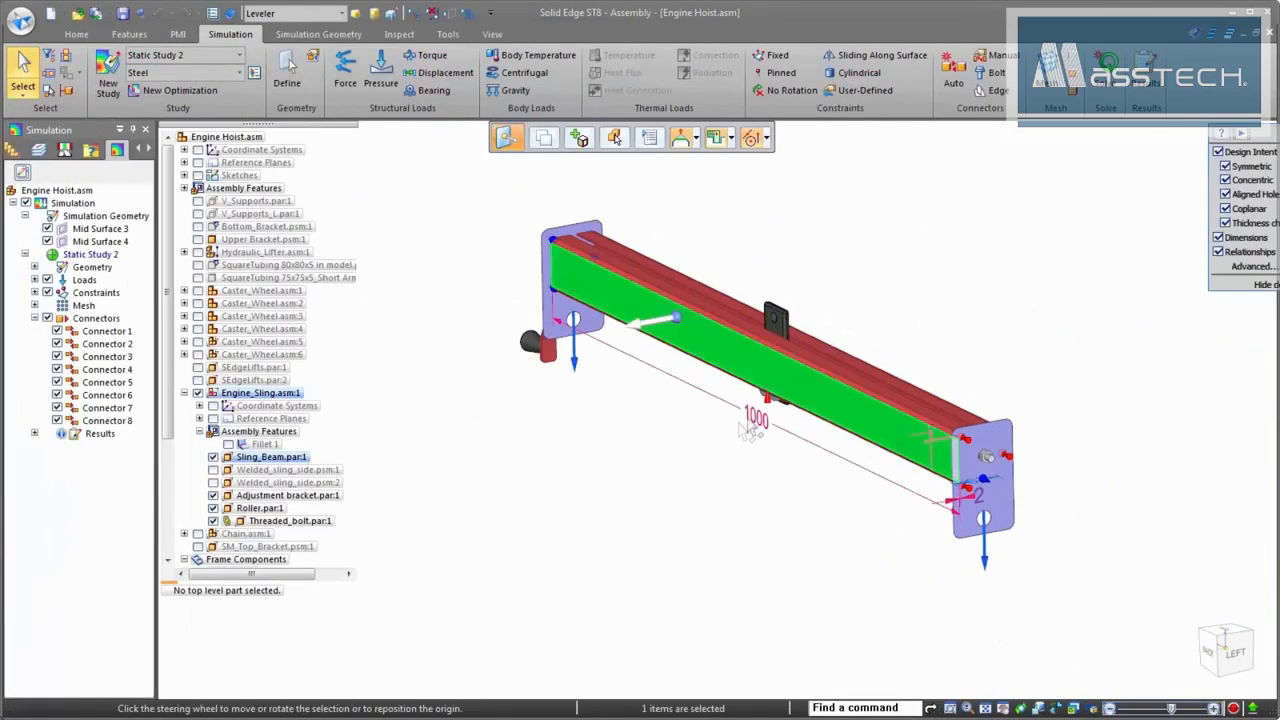
click(755, 415)
text(600)
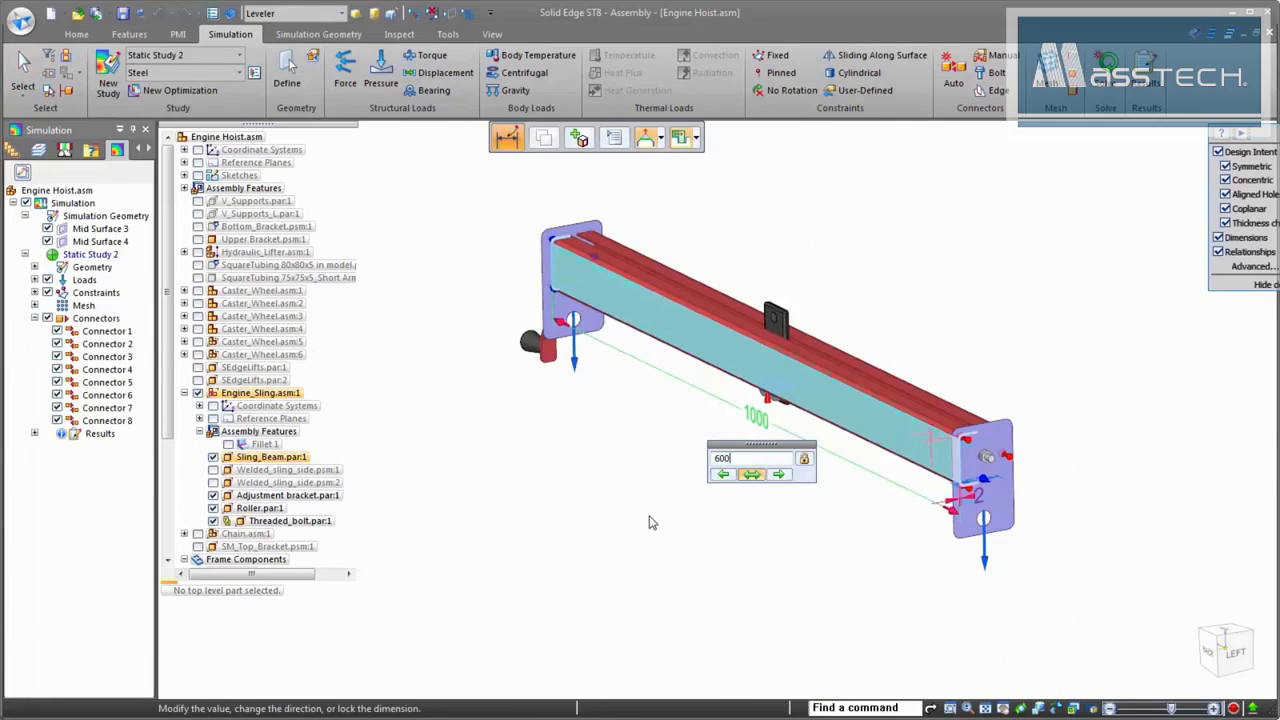
key(Return)
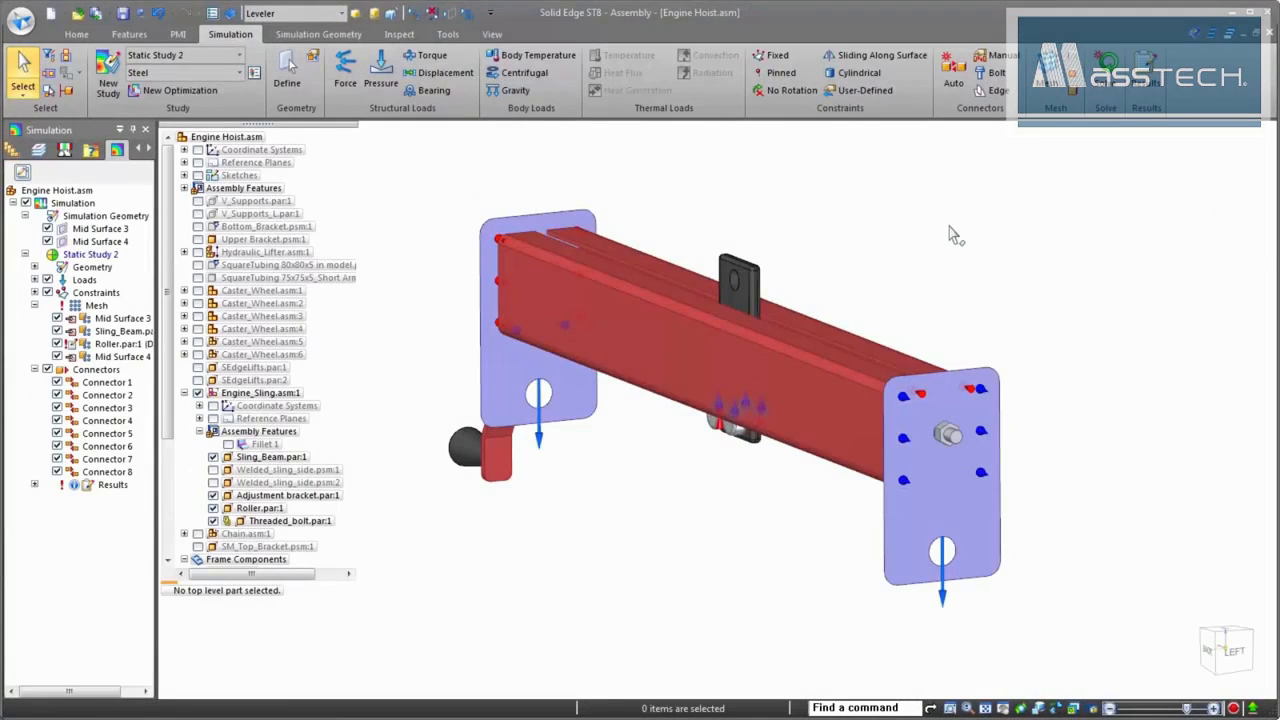
- Create a new optimization for Static Study 2 with Total Translation as the design objective and a target value of 1 mm
click(198, 93)
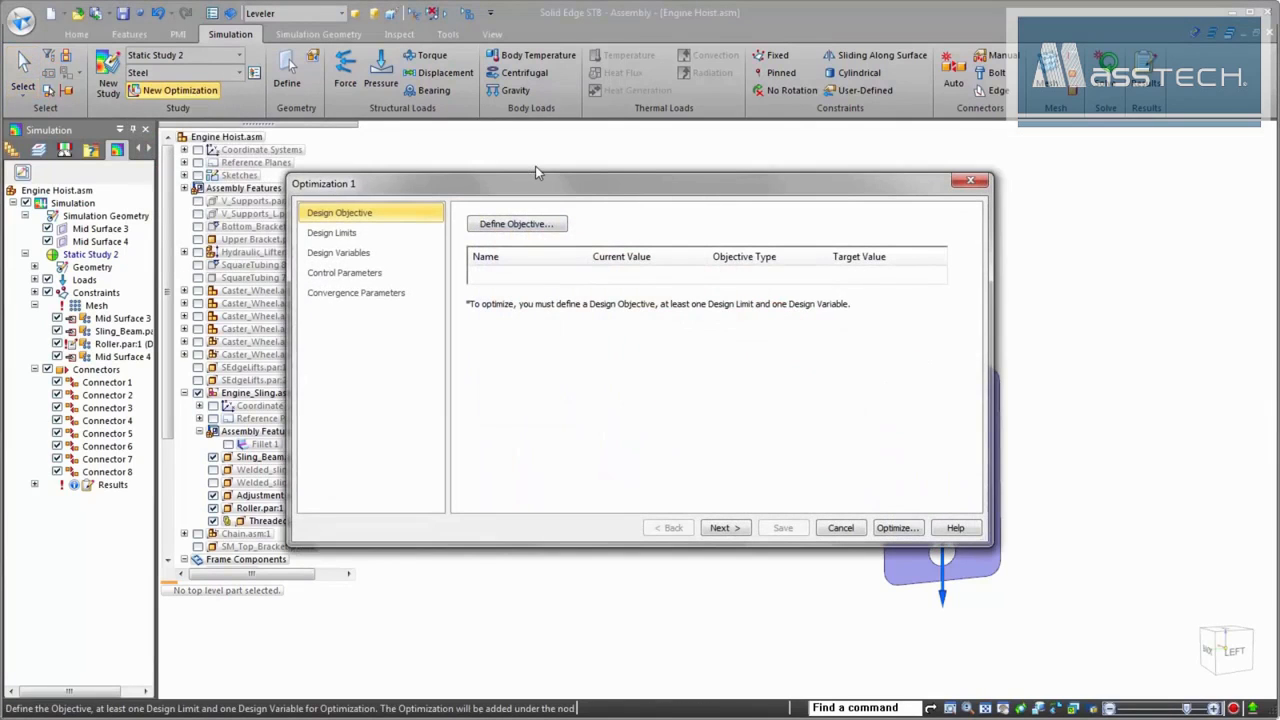
click(518, 224)
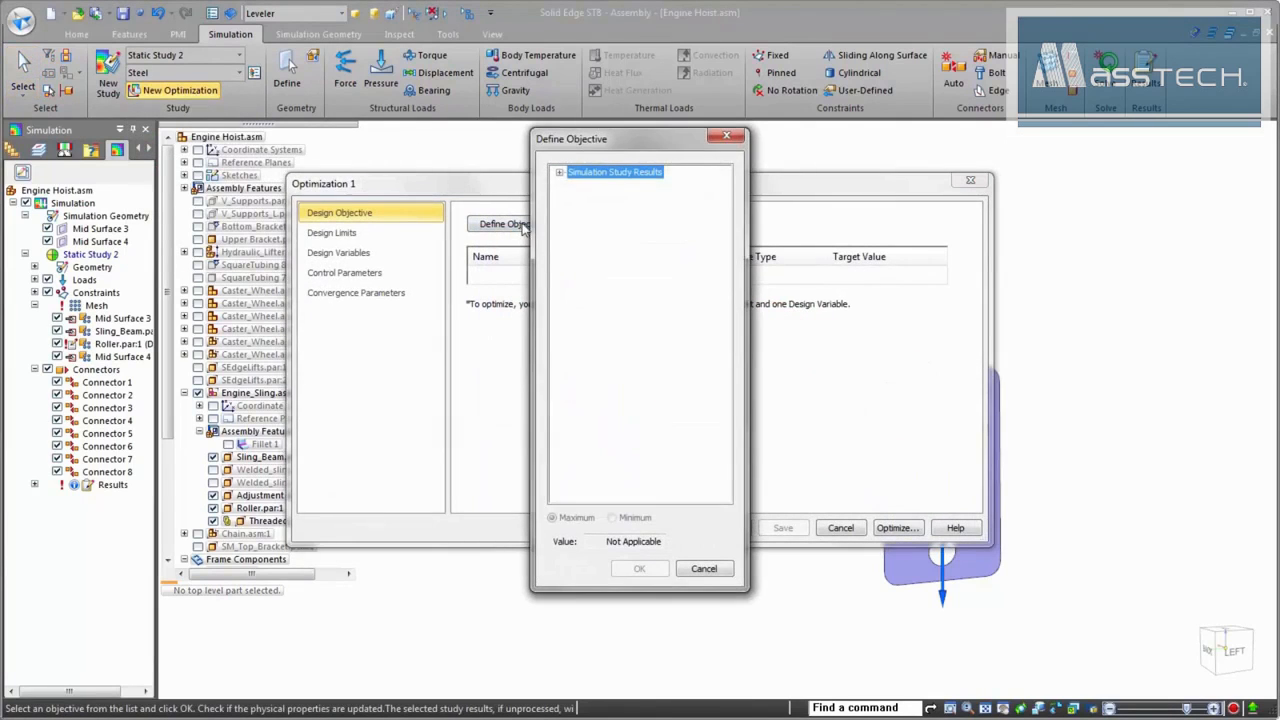
double_click(620, 177)
double_click(618, 188)
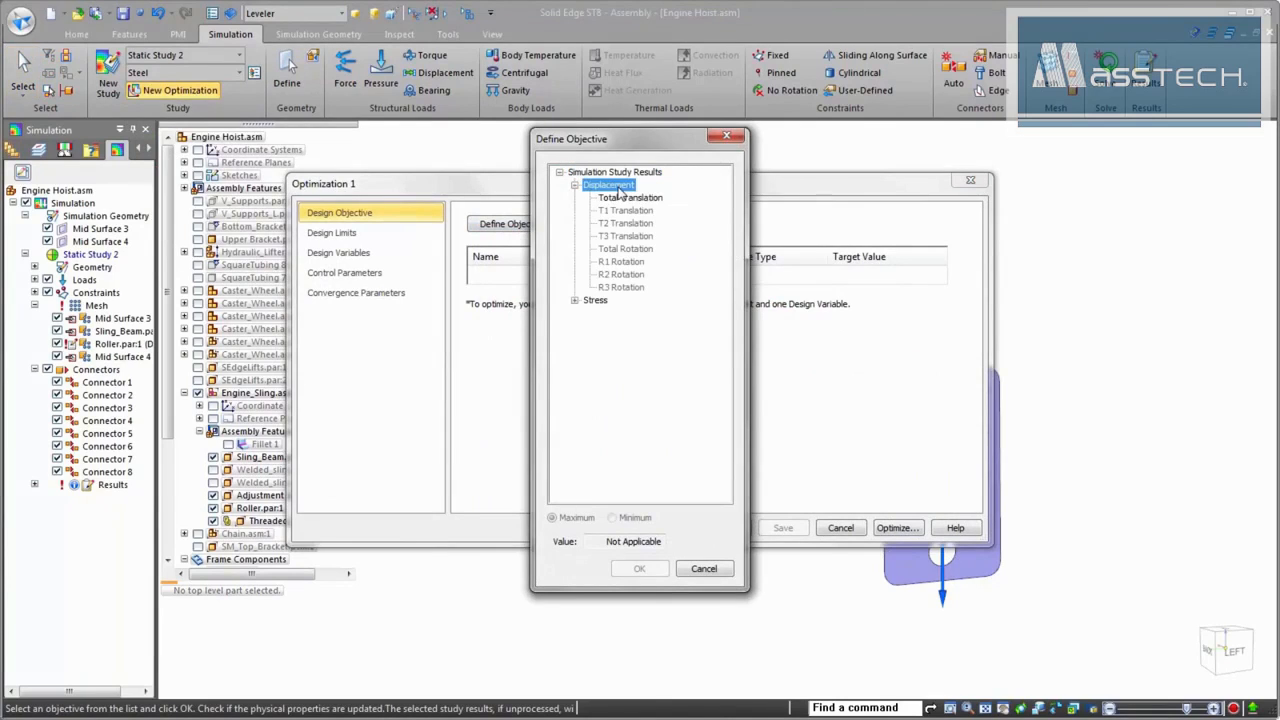
double_click(617, 199)
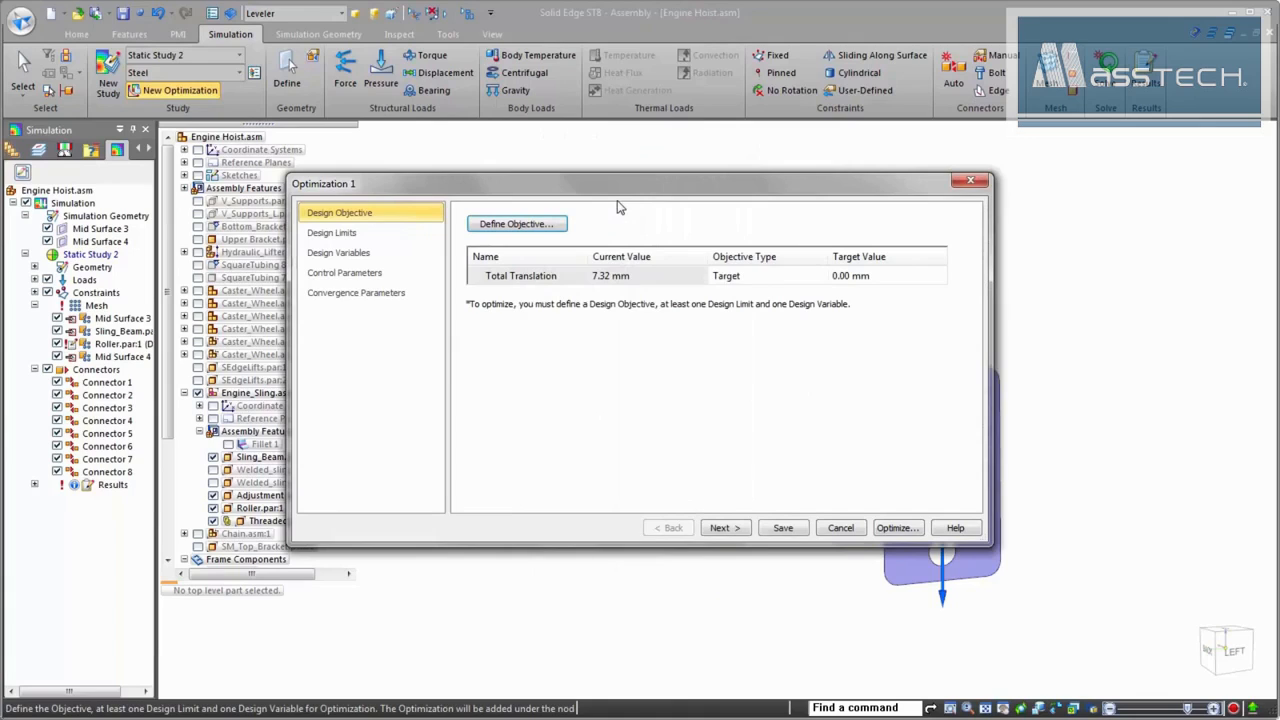
click(843, 282)
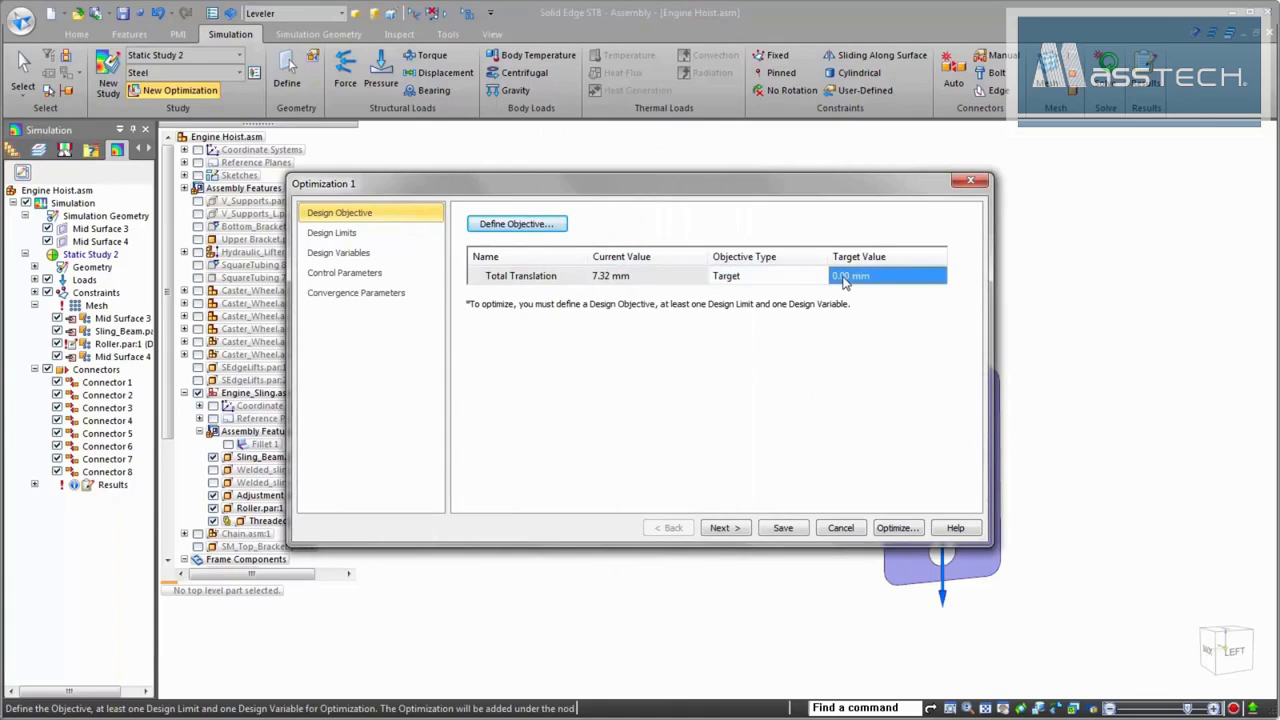
text(1)
key(Return)
- Add Von Mises Stress as a design limit of the optimization
click(716, 535)
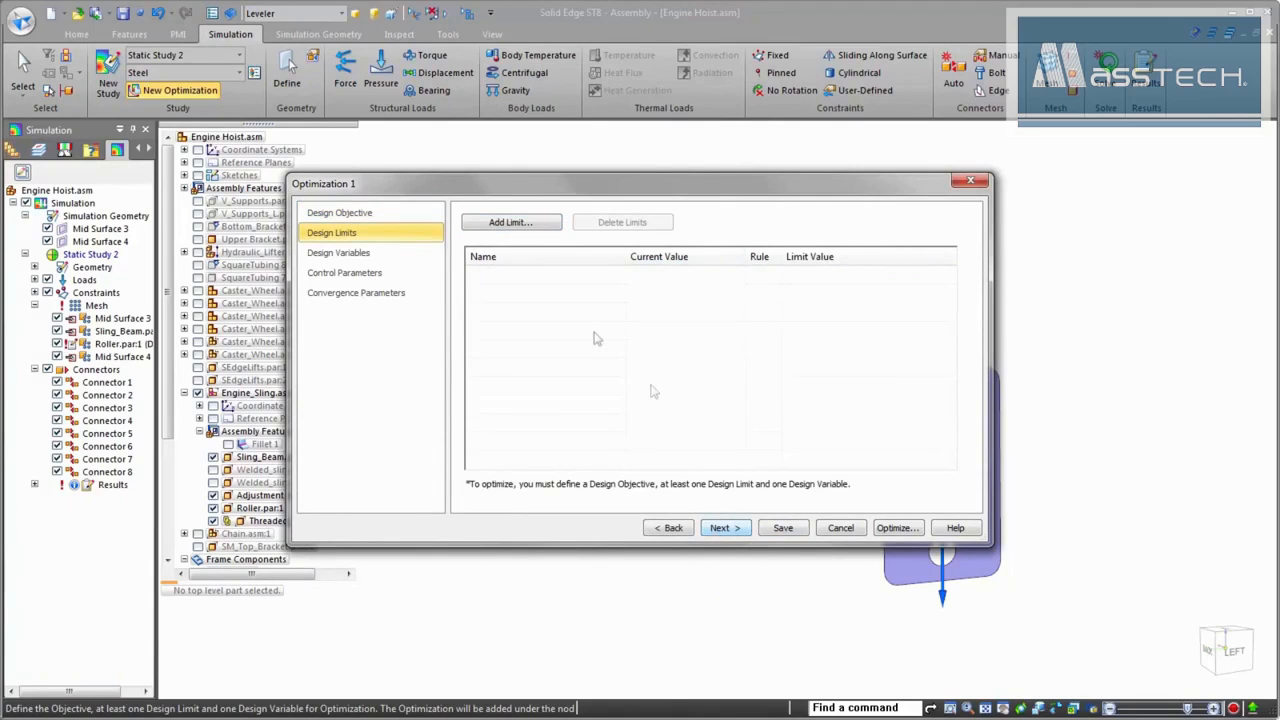
click(524, 223)
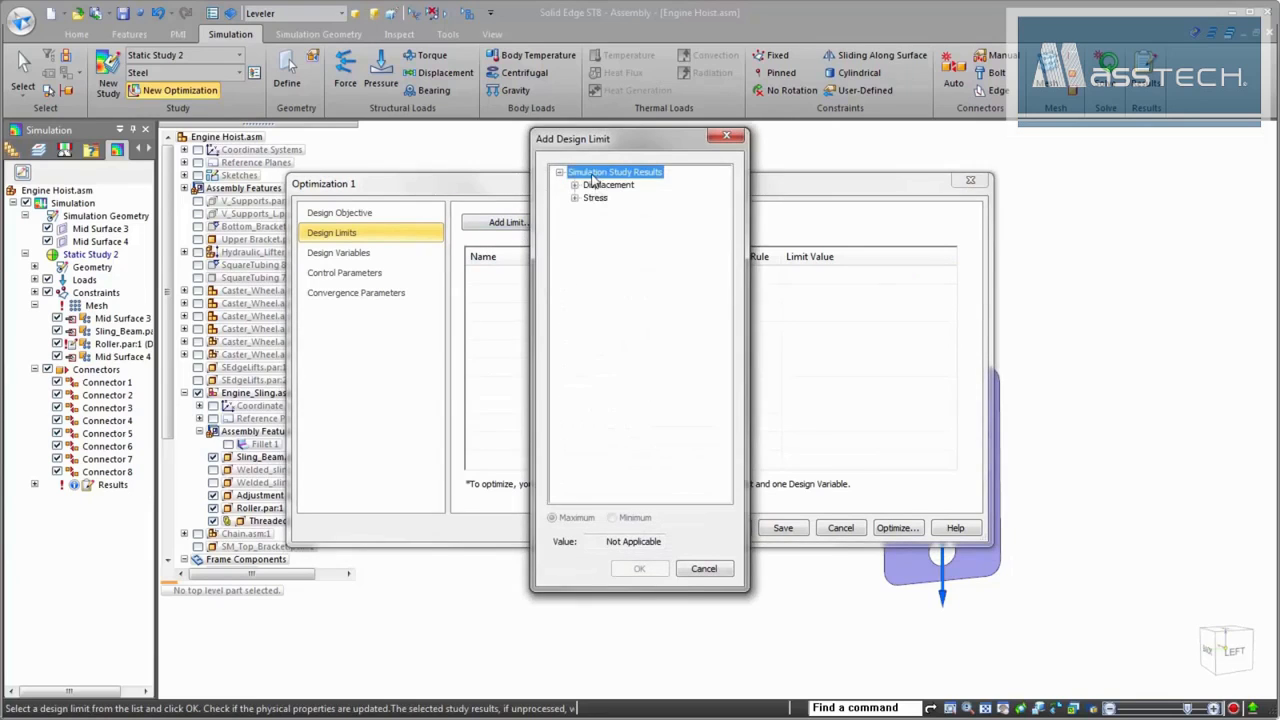
double_click(600, 199)
double_click(626, 275)
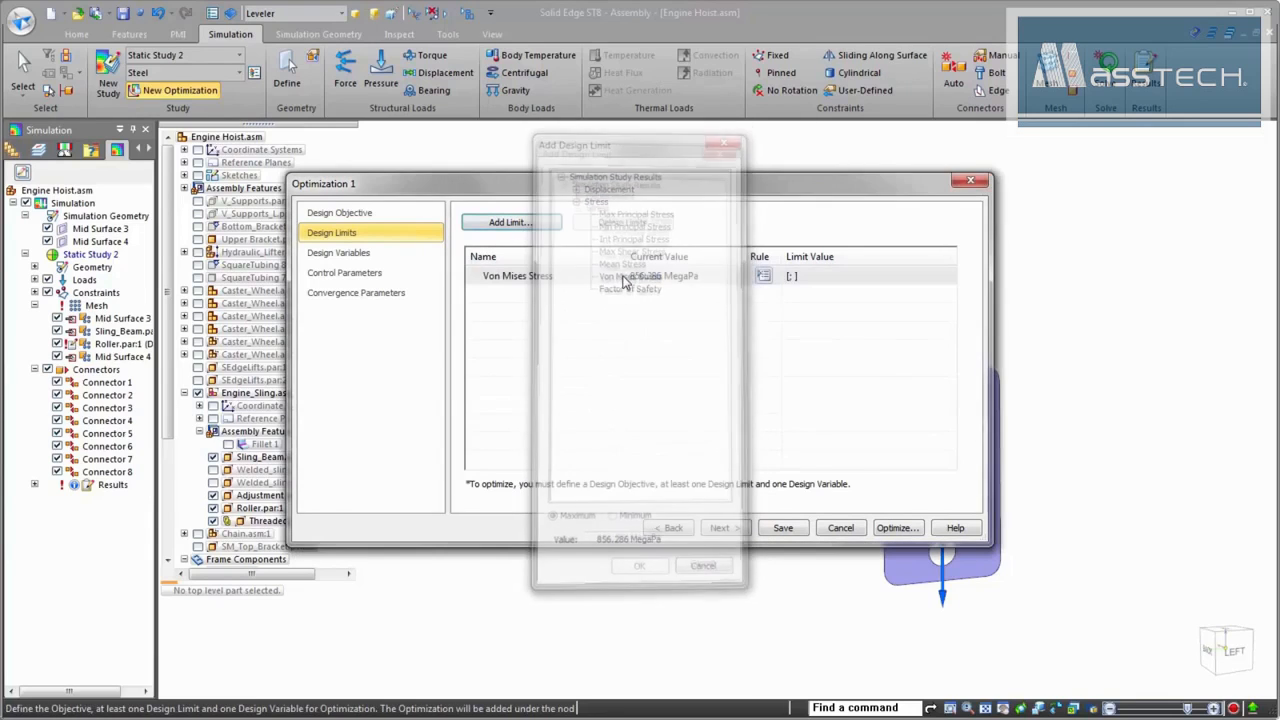
- Set the Von Mises Stress limit rule to greater than or equal to 0 MPa and less than or equal to 190 MPa
click(762, 279)
click(618, 384)
click(597, 400)
click(734, 386)
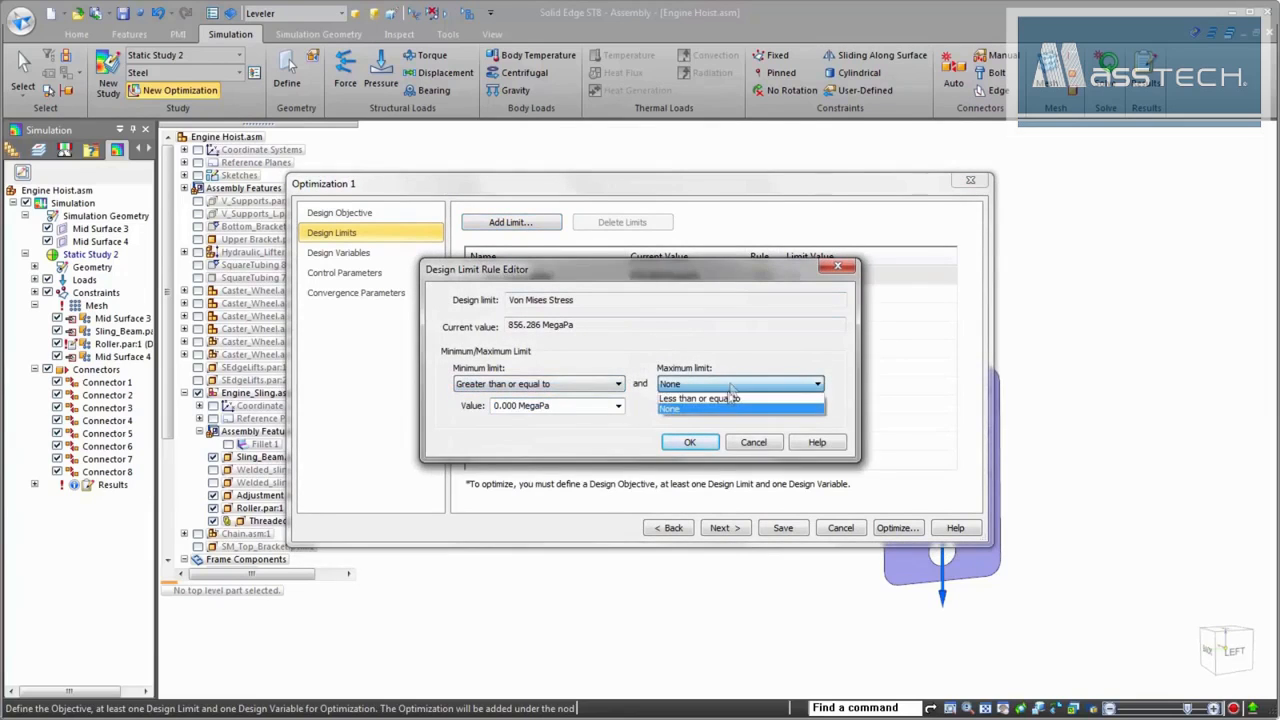
click(748, 399)
text(190)
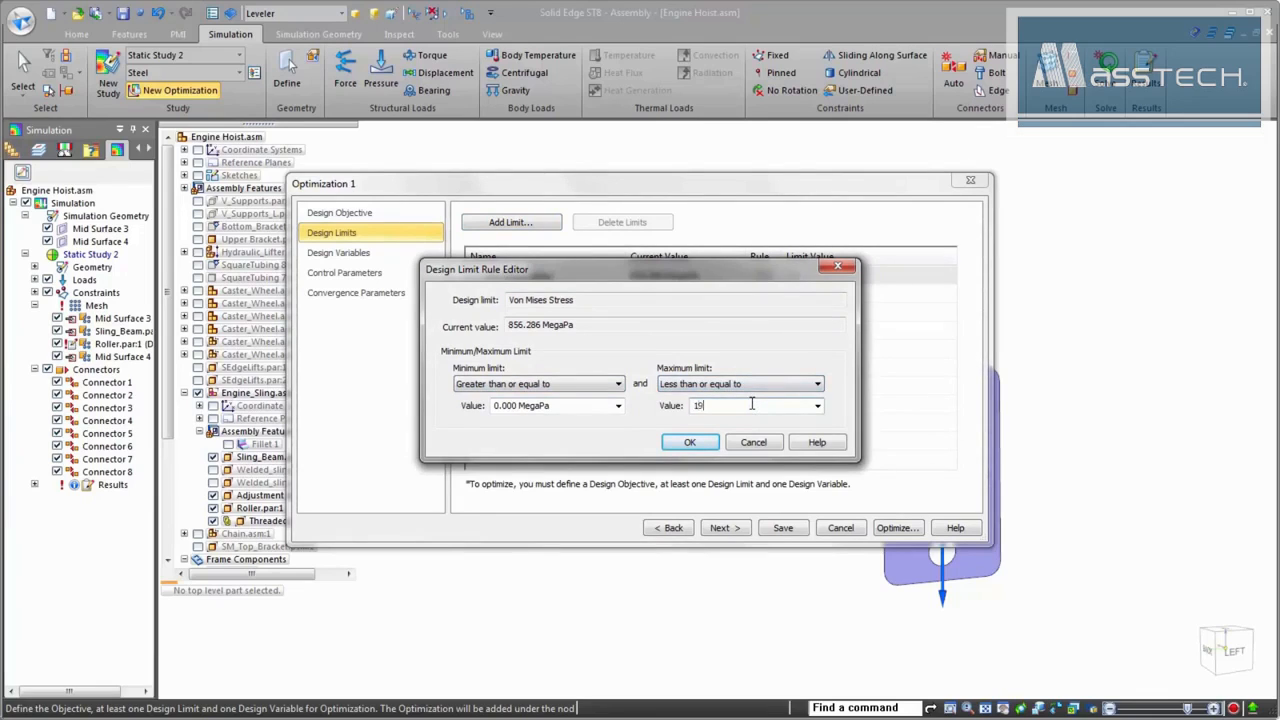
key(Return)
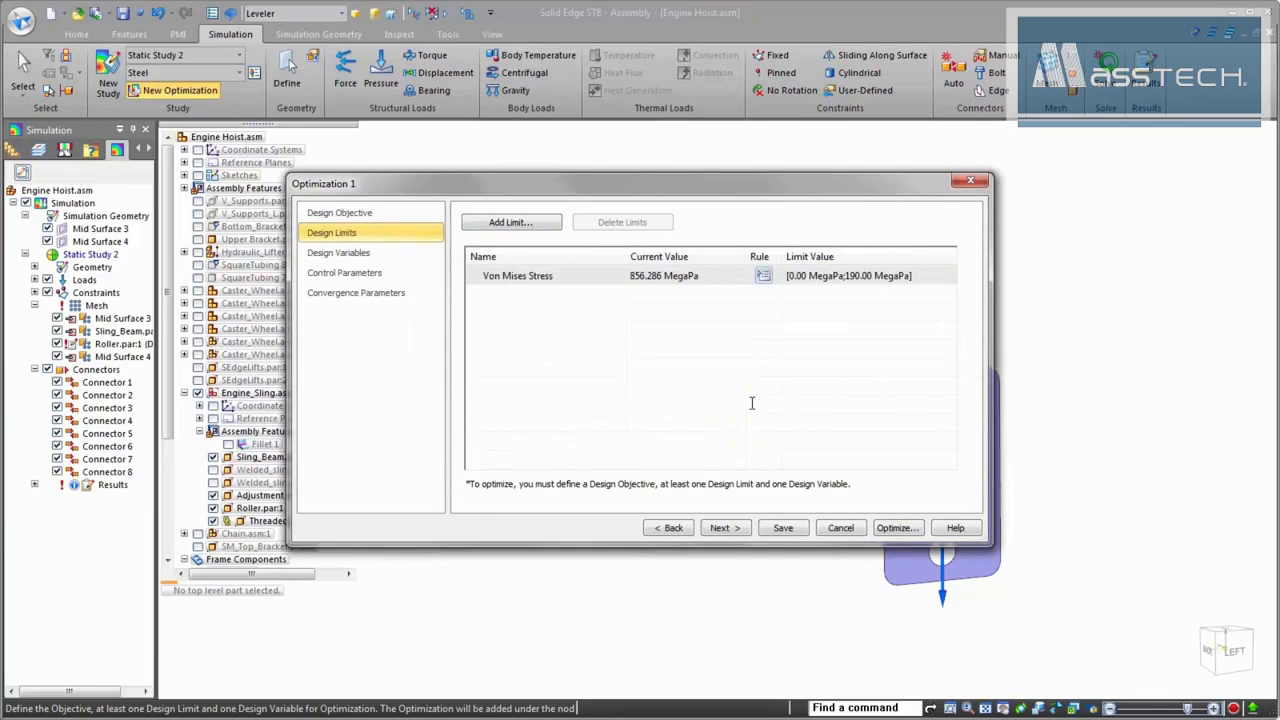
- Add the sling beam's model variables Linear_9 and Linear_8 as design variables of the optimization
click(722, 528)
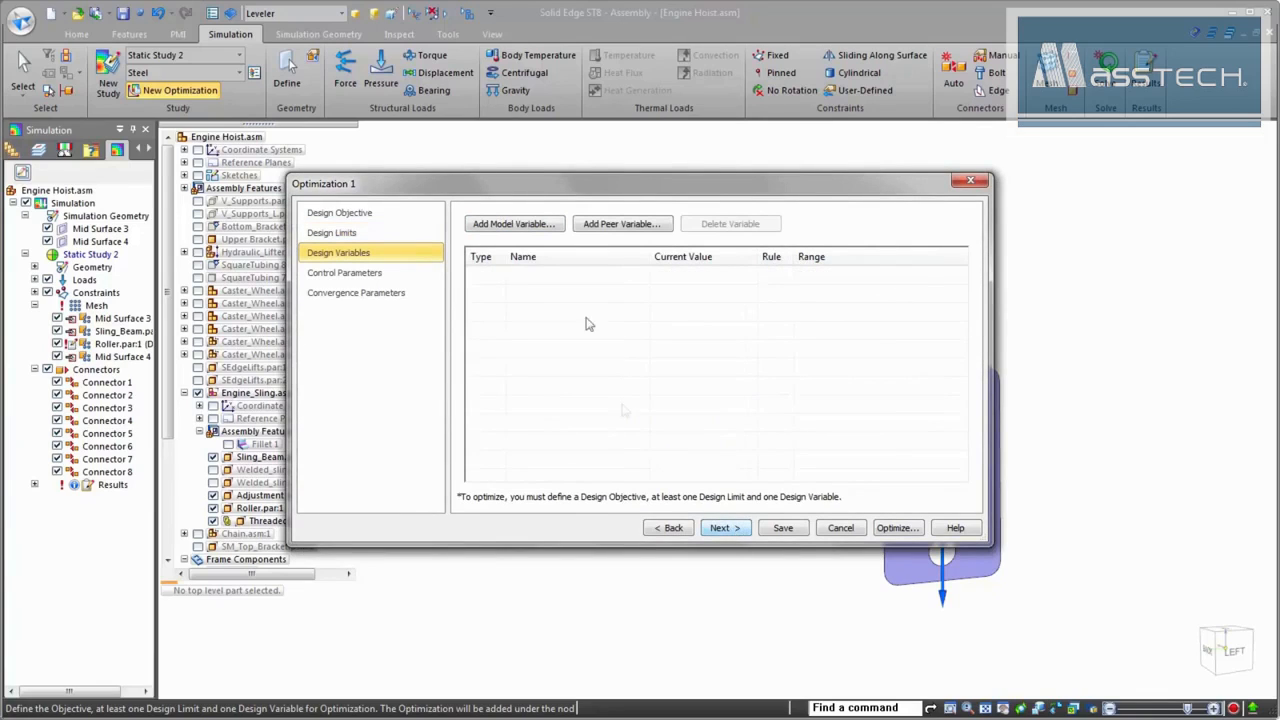
click(514, 224)
click(626, 316)
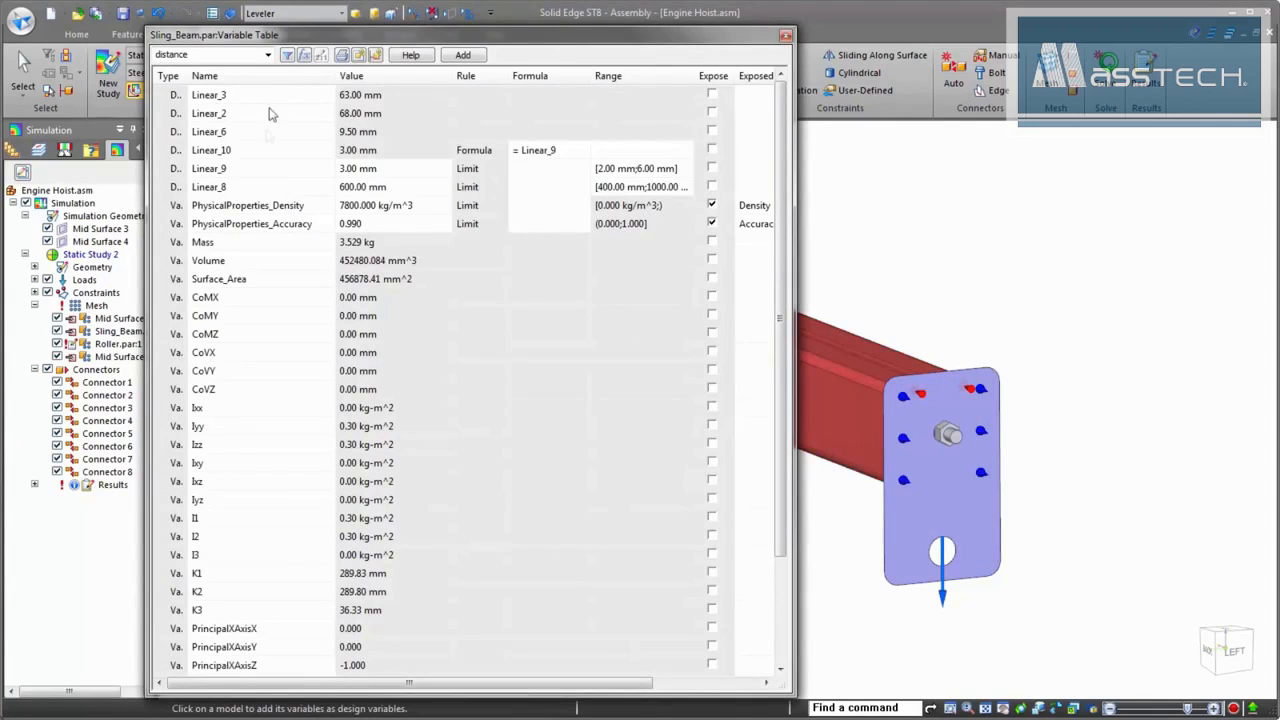
click(253, 172)
shift+click(256, 188)
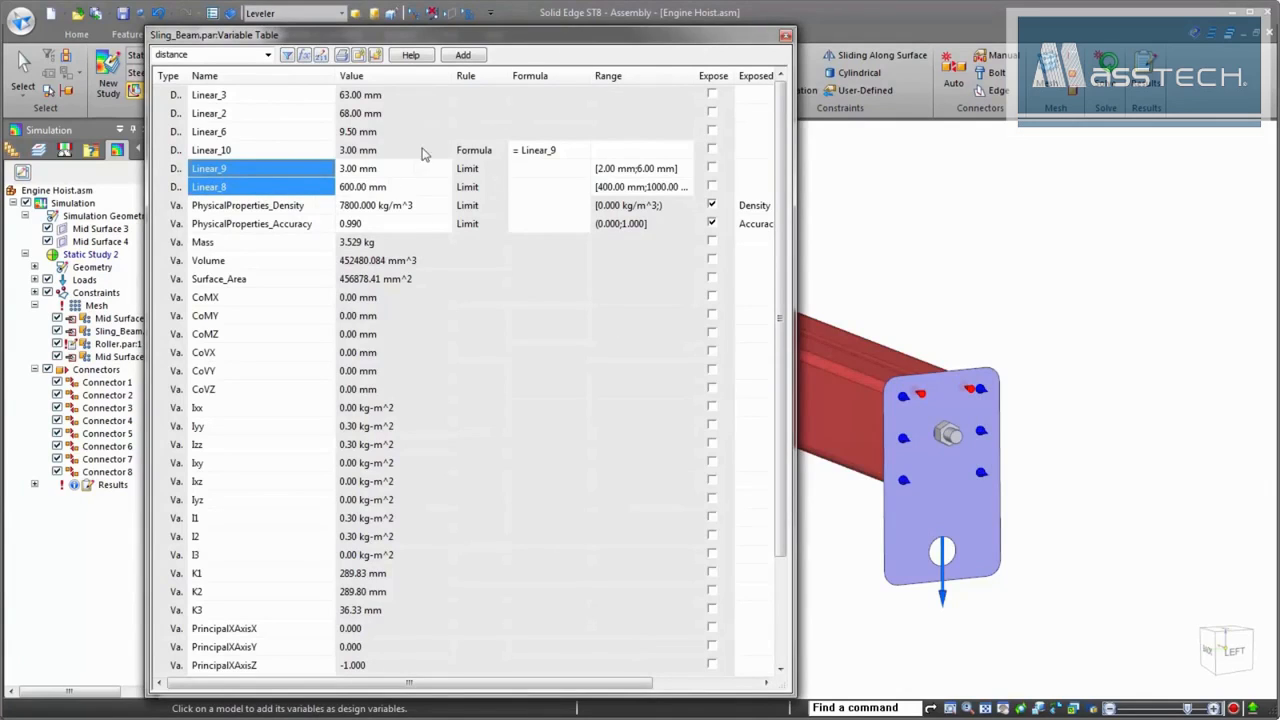
click(457, 57)
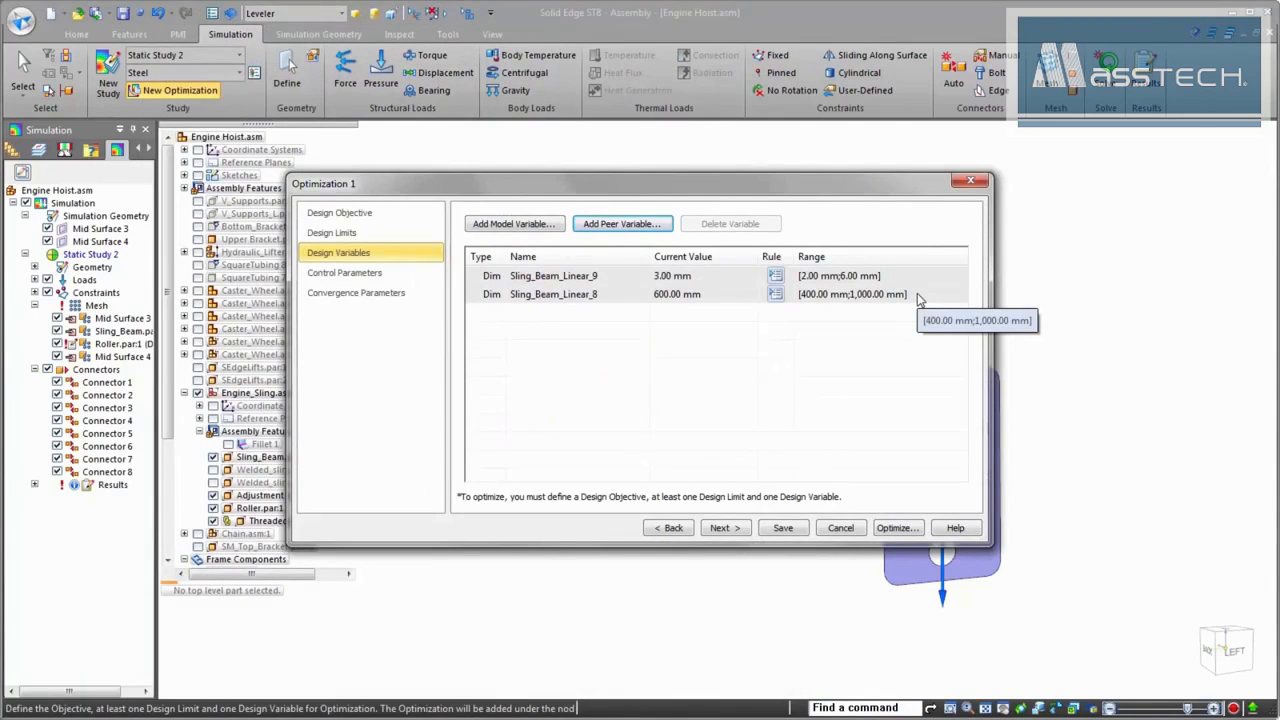
- Keep the default control and convergence parameters and run the optimization
click(739, 530)
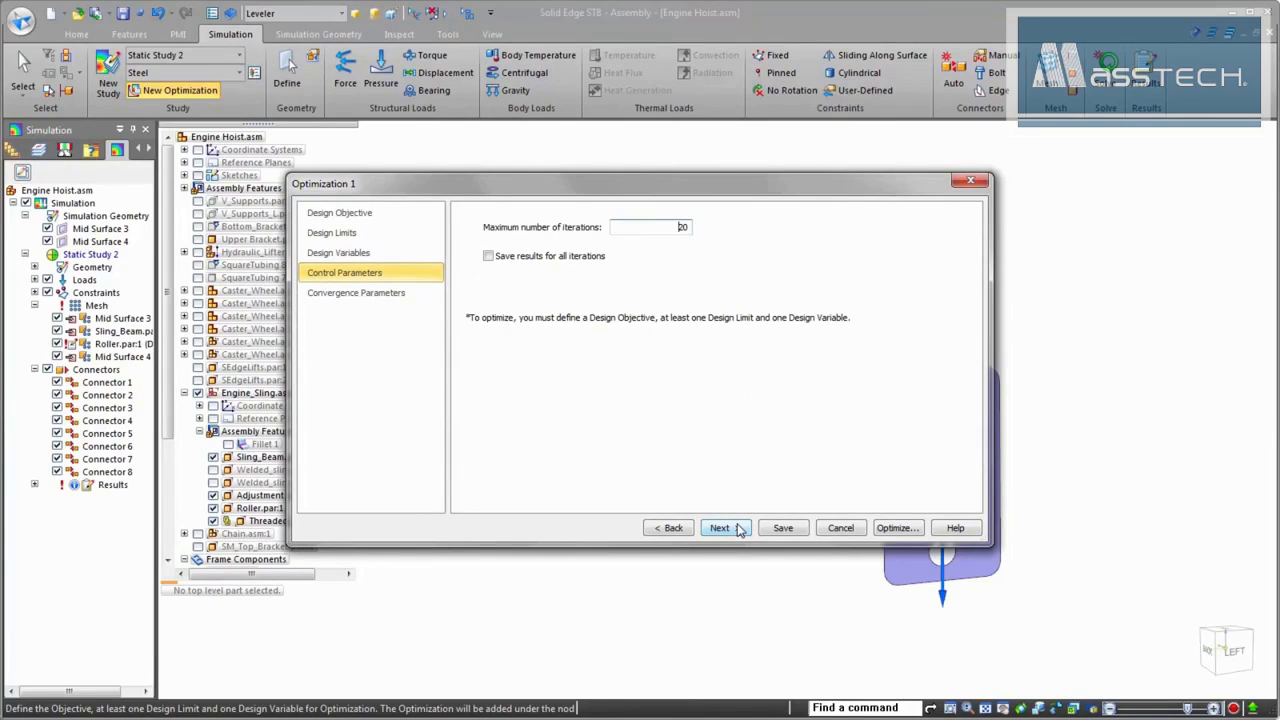
click(724, 530)
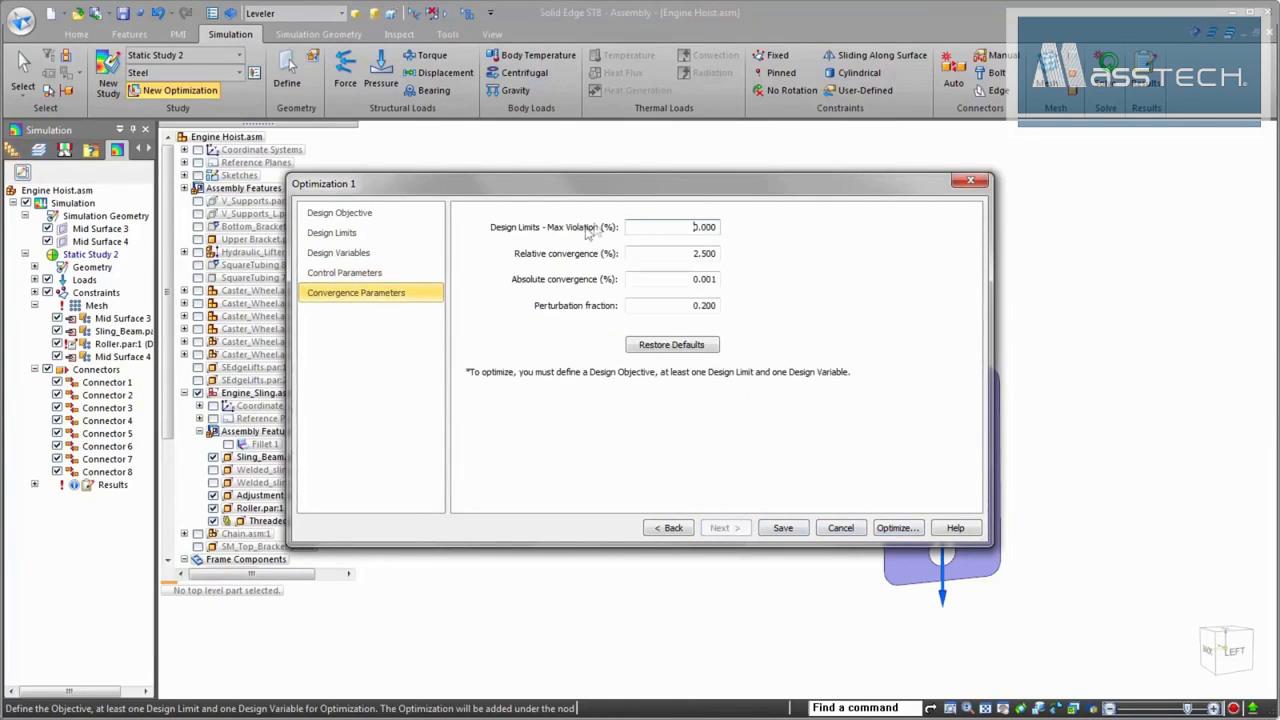
click(906, 532)
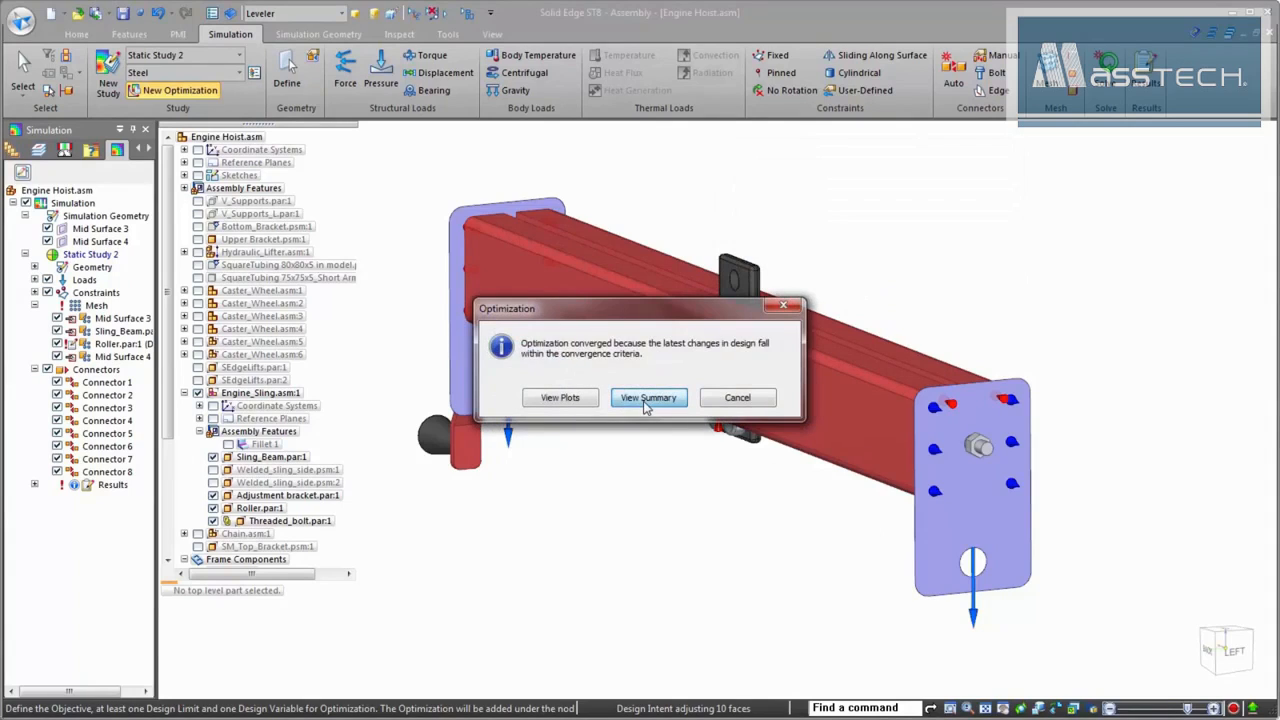
- Open the optimization summary in Excel and compare the target value, variable ranges, total translation and Von Mises stress across the iterations
click(645, 398)
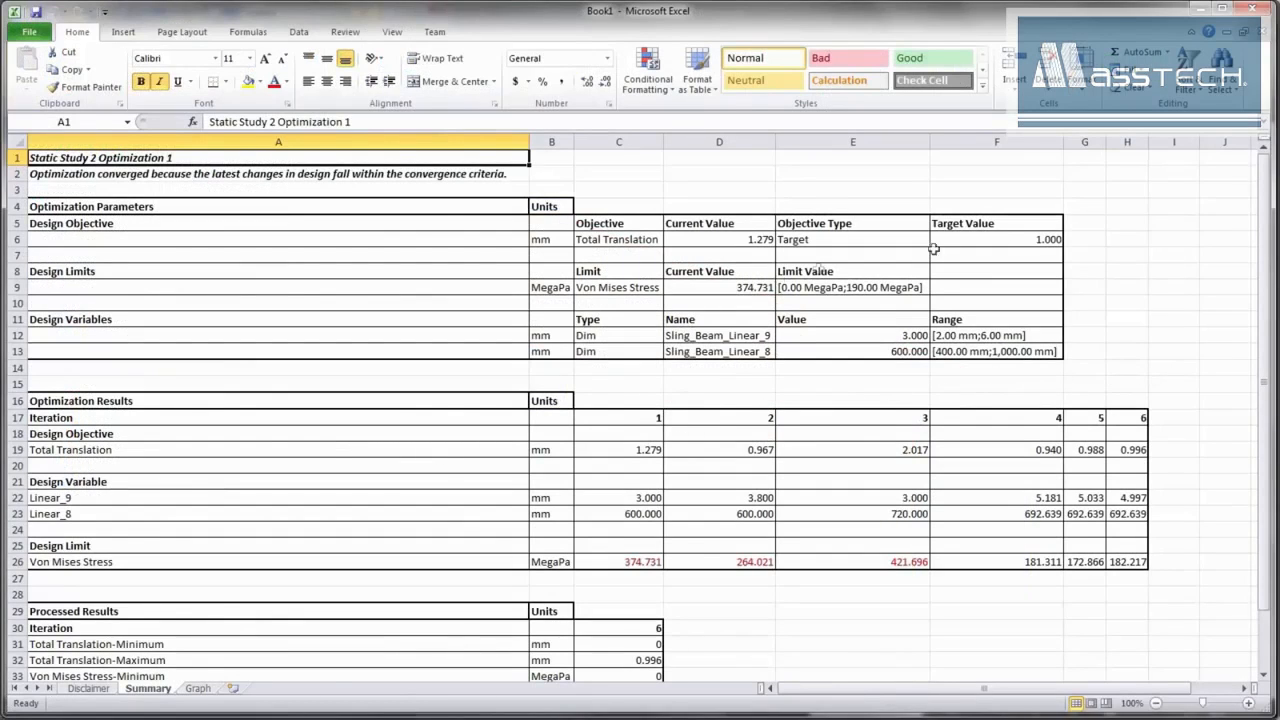
click(1008, 240)
drag(905, 337, 945, 349)
click(652, 451)
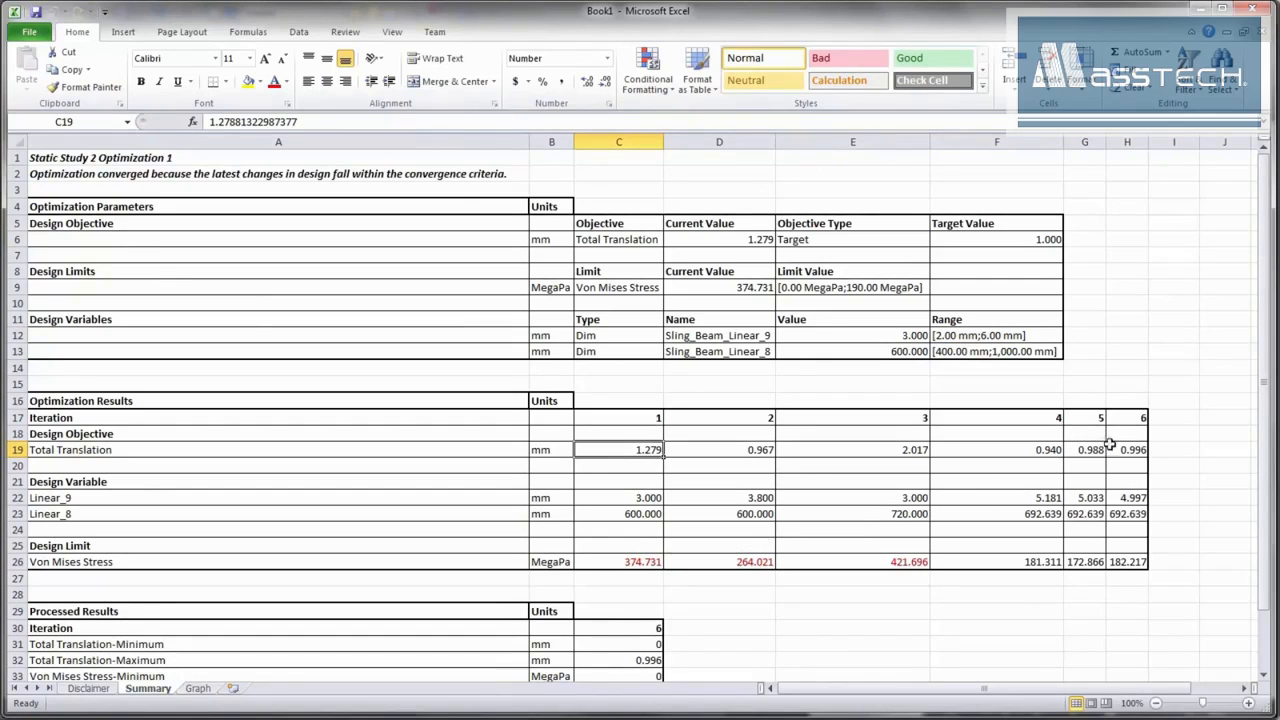
drag(1117, 446, 1126, 557)
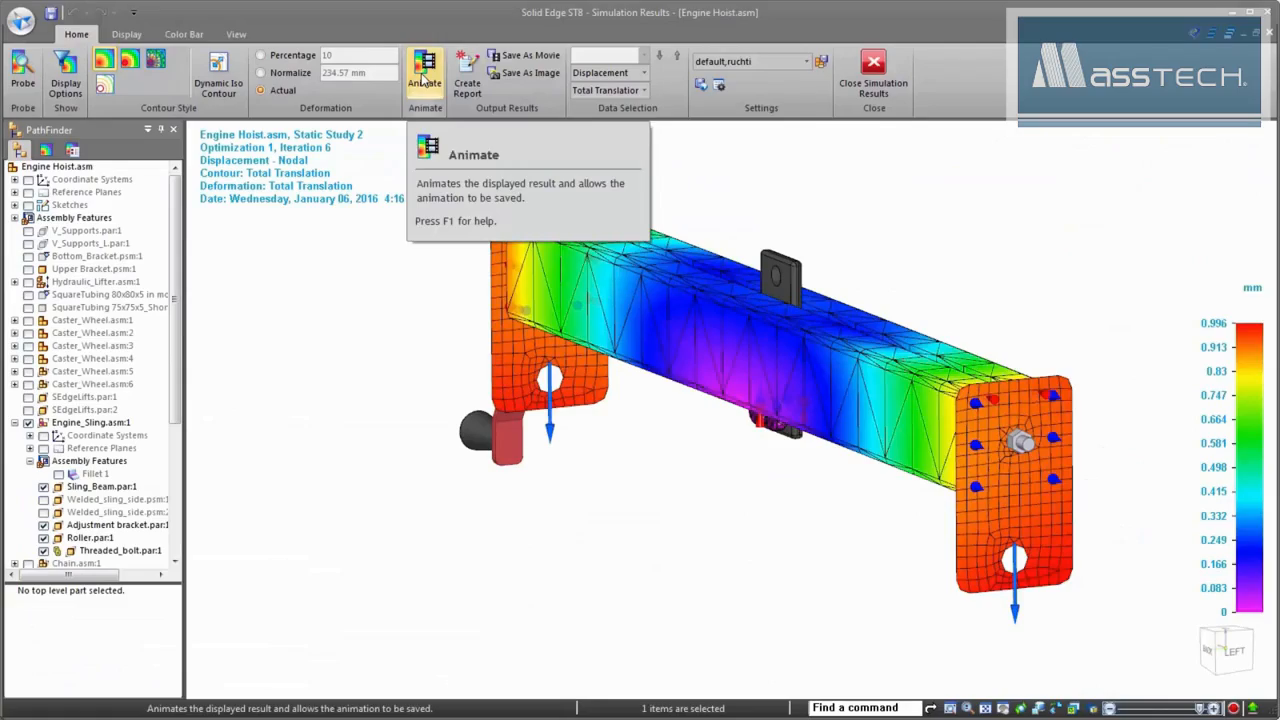
- Back in the Solid Edge results, animate the optimized sling's total translation, view the movie-saving options without saving, and end the animation
click(424, 82)
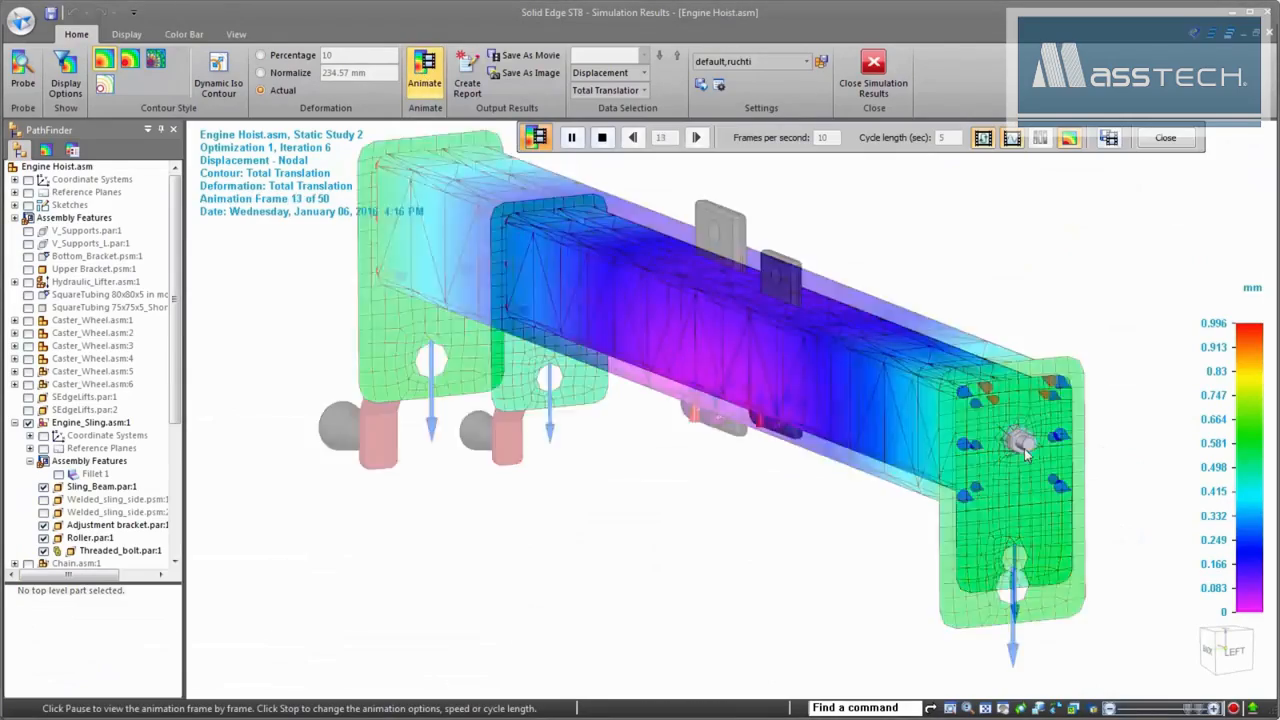
scroll(1025, 453, up, 4)
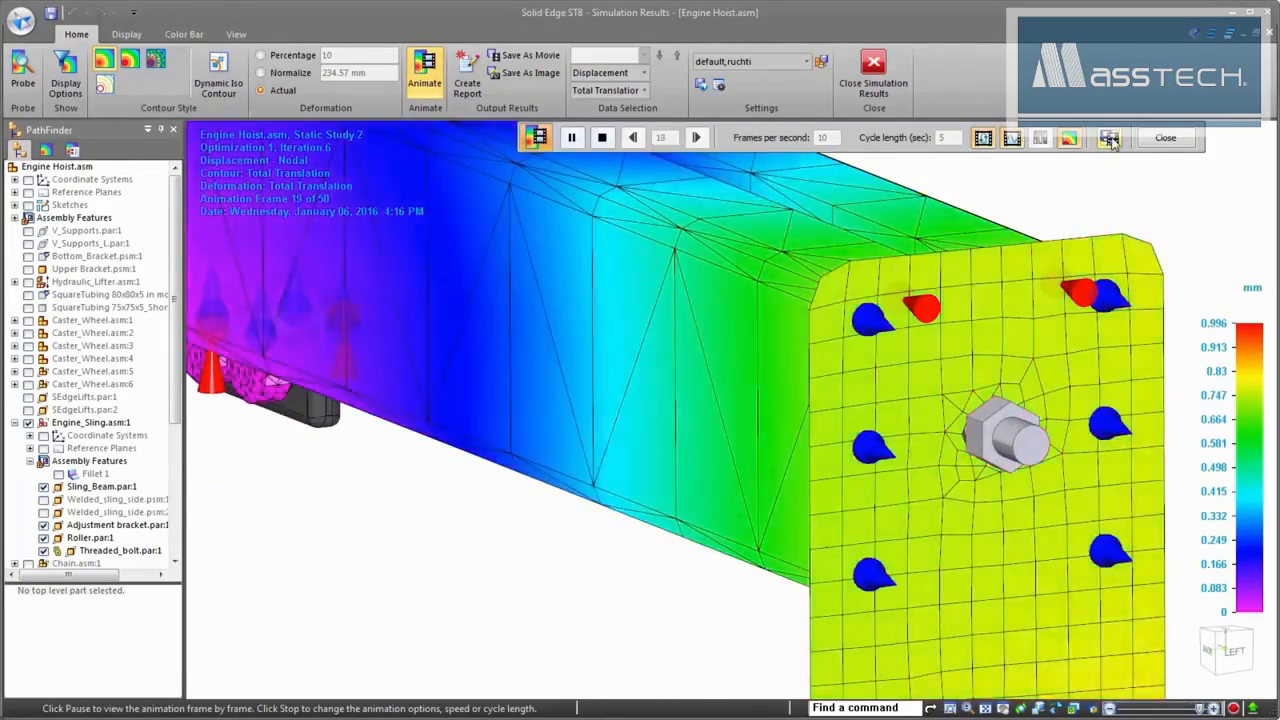
click(1108, 138)
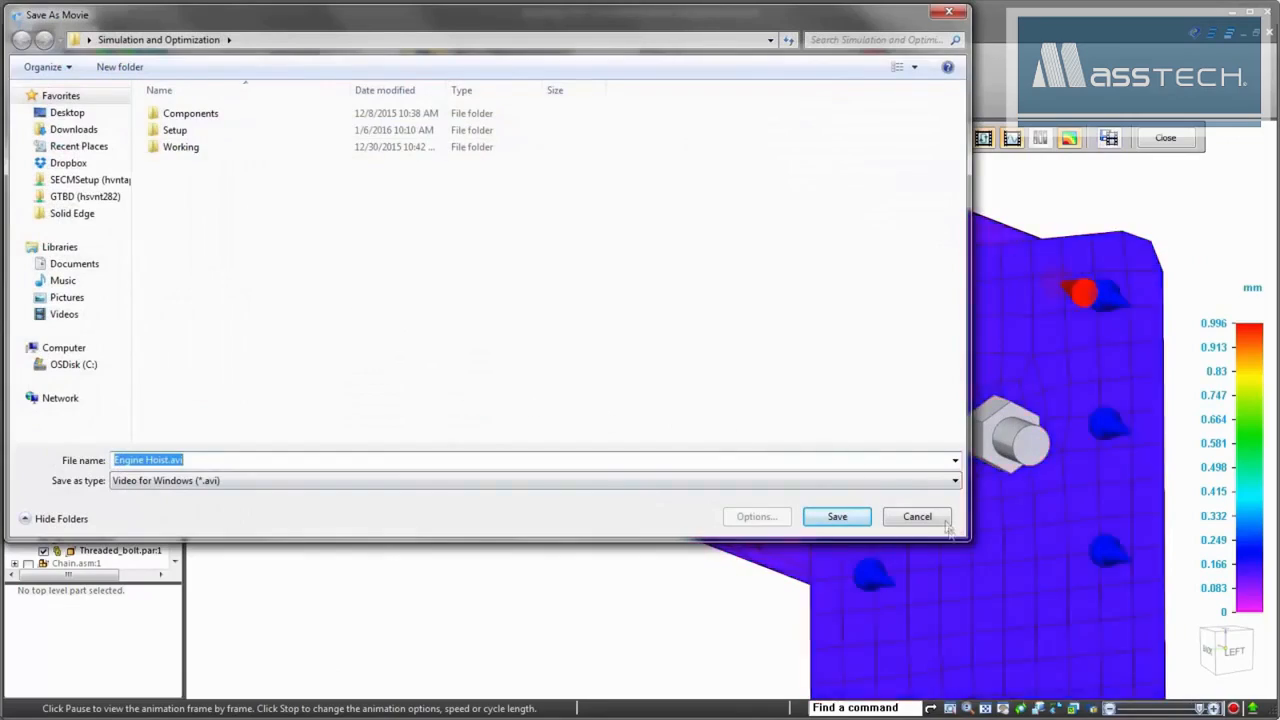
click(943, 520)
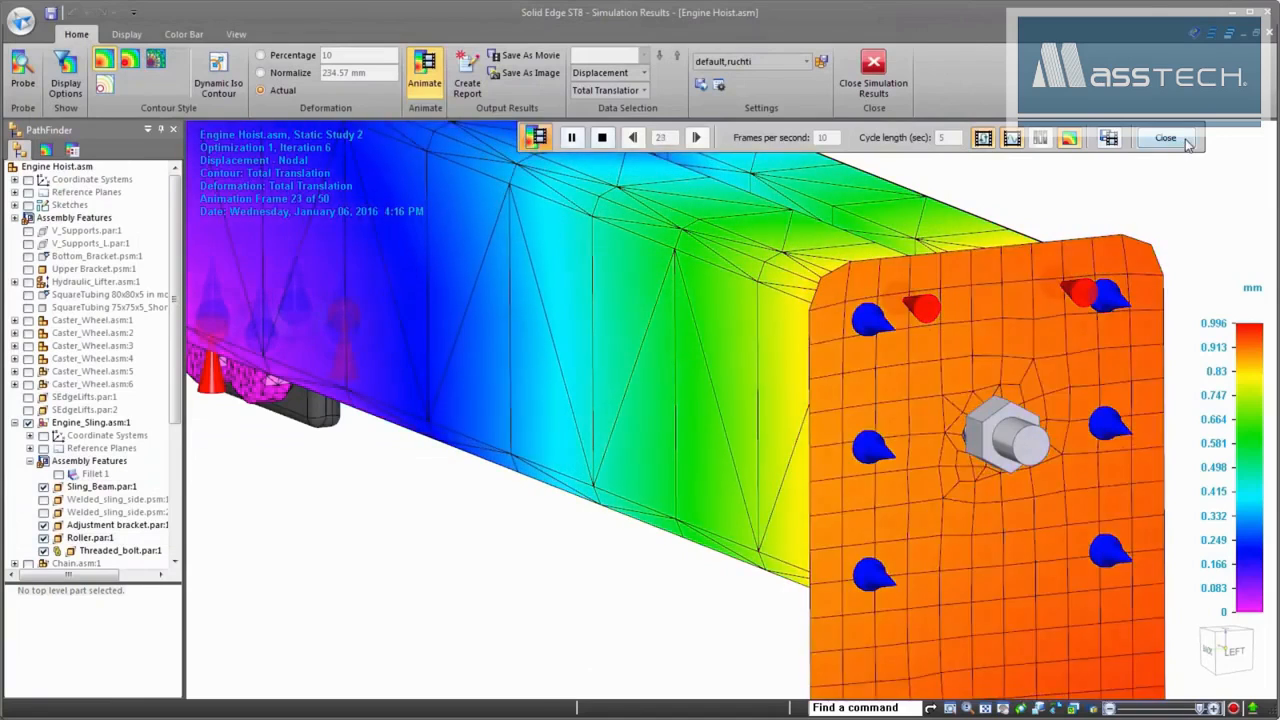
click(1165, 137)
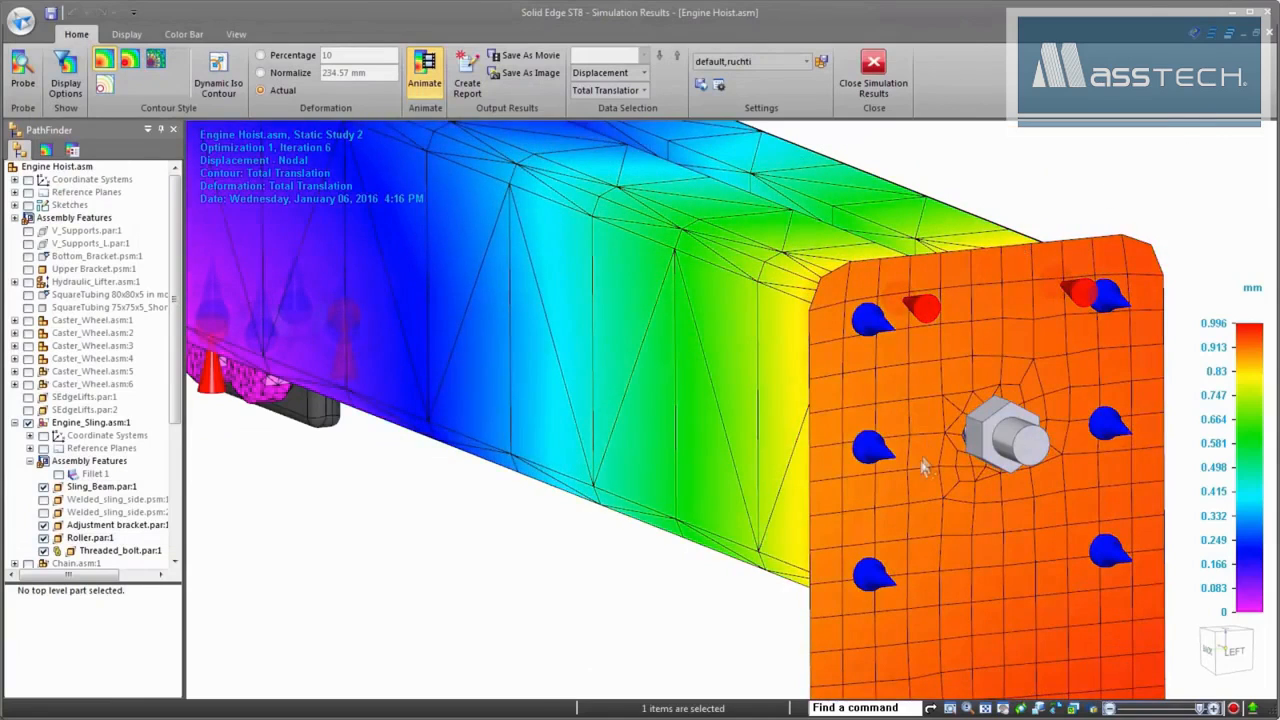
scroll(949, 476, down, 6)
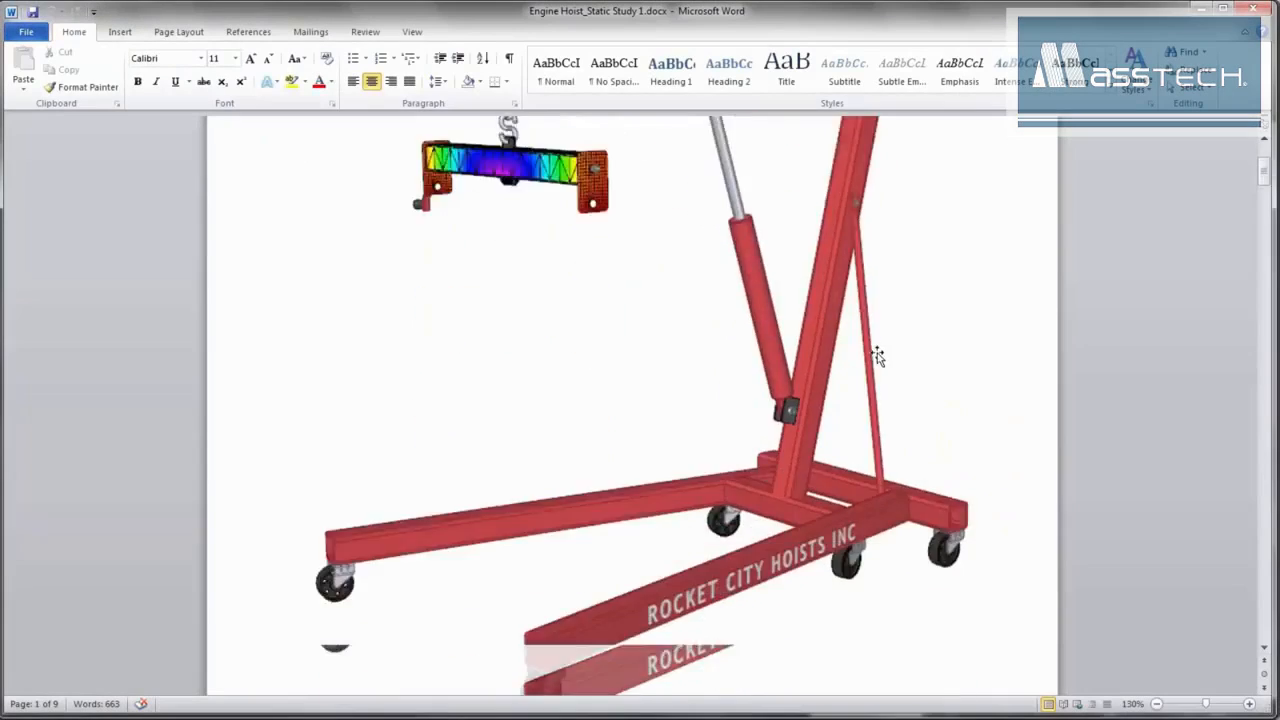
- Switch to the Word report of Static Study 1 and examine its contents list and the total translation results section
scroll(877, 357, down, 15)
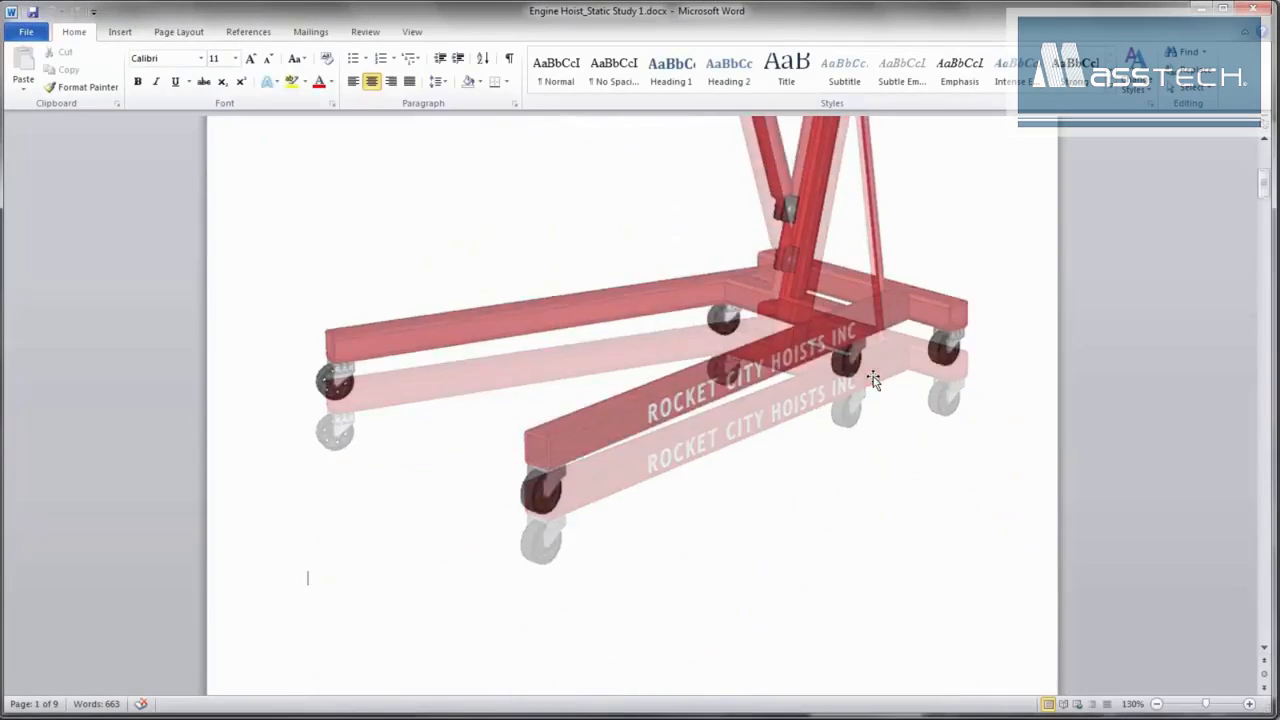
scroll(871, 384, down, 1)
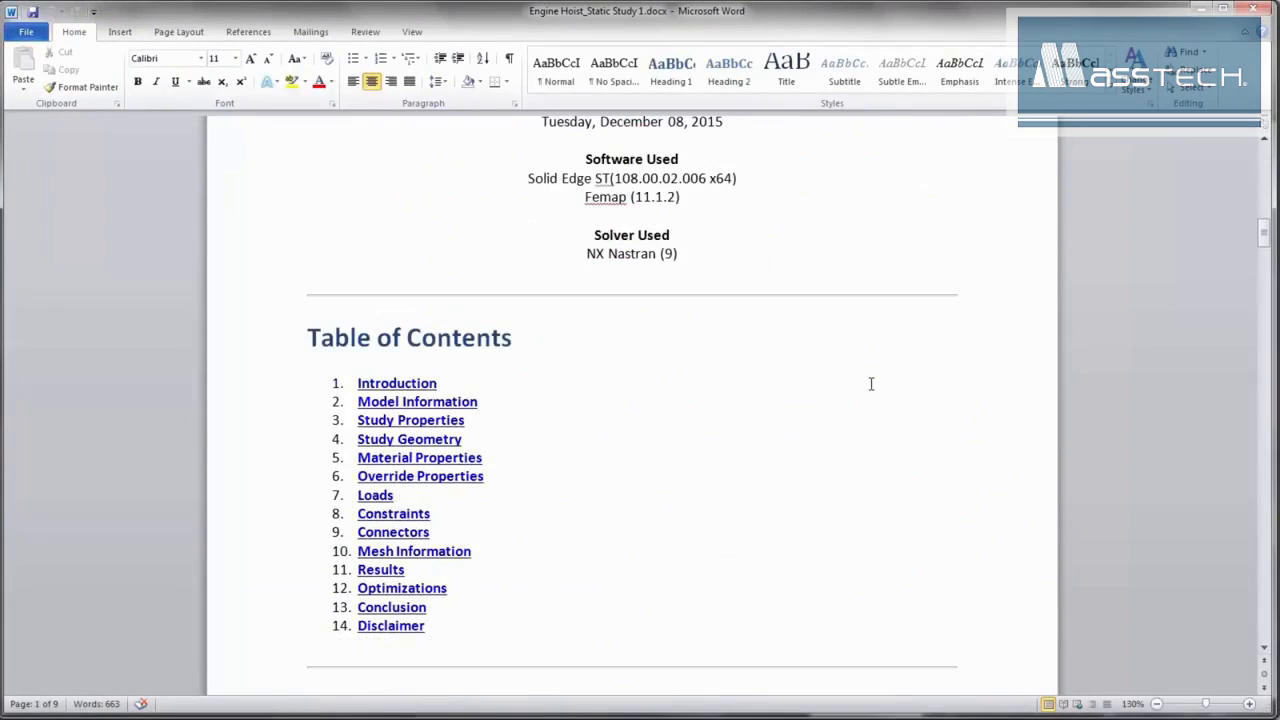
ctrl+click(384, 572)
scroll(508, 430, down, 20)
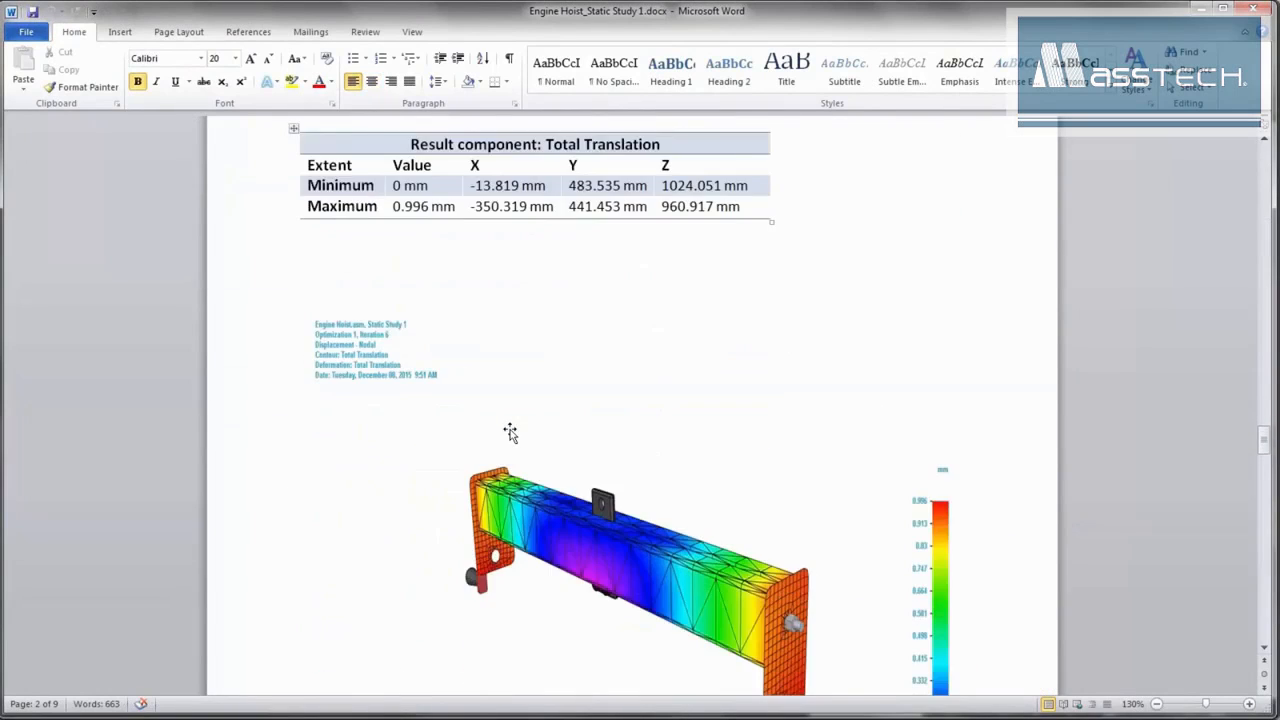
scroll(508, 439, down, 8)
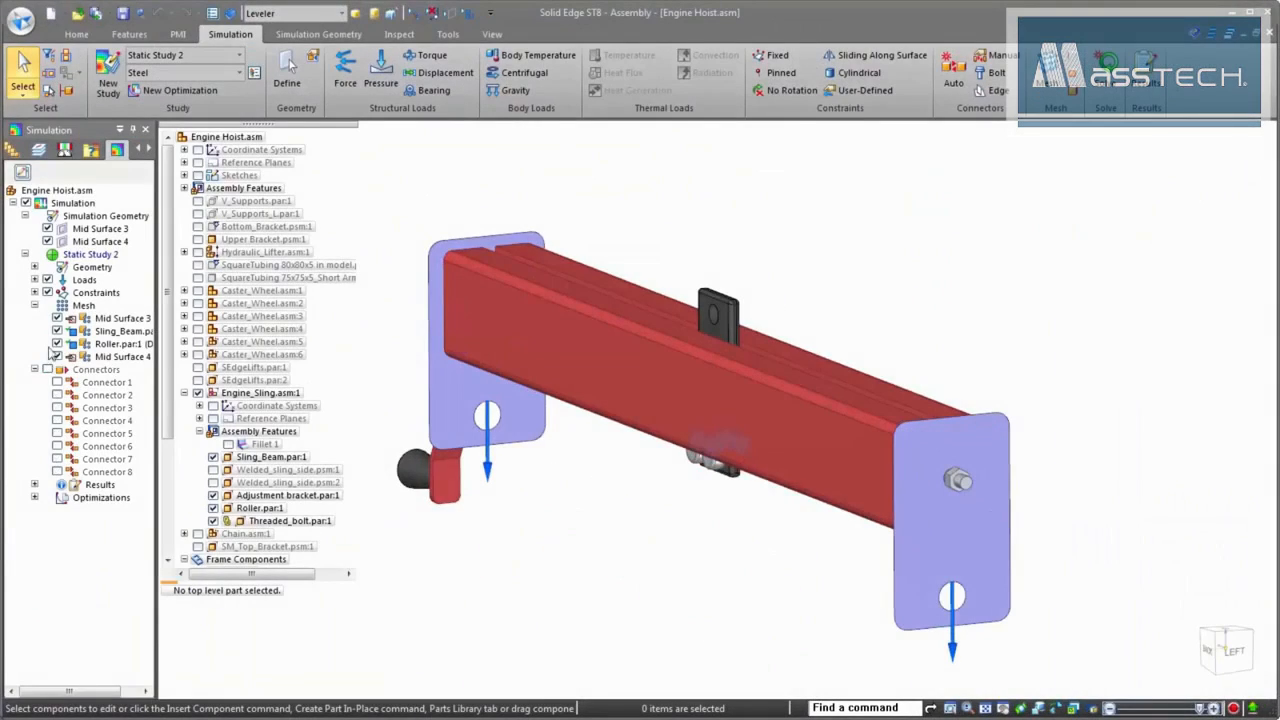
- Switch back to the Solid Edge assembly and hide the constraints and loads of Static Study 2
click(47, 293)
click(47, 280)
scroll(677, 282, down, 2)
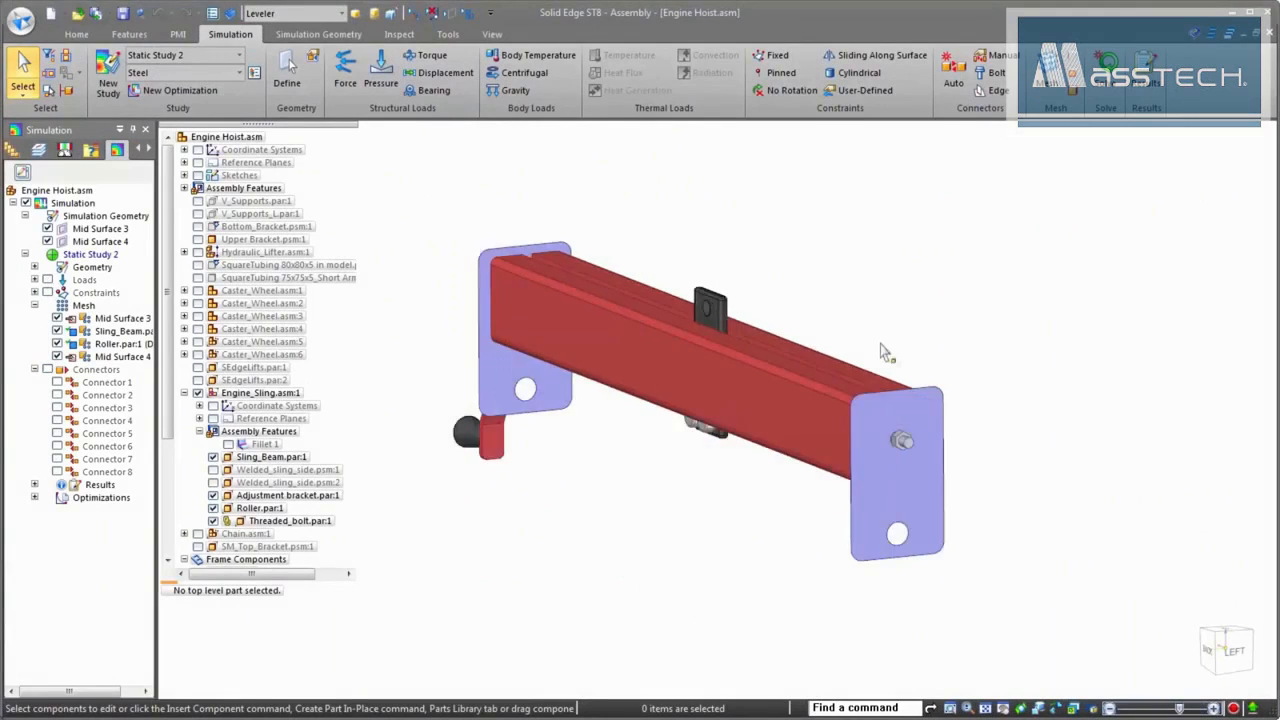
scroll(885, 355, down, 2)
- Apply the All display configuration to show the complete engine hoist, and collapse the command ribbon to enlarge the model view
click(320, 13)
click(313, 38)
click(353, 142)
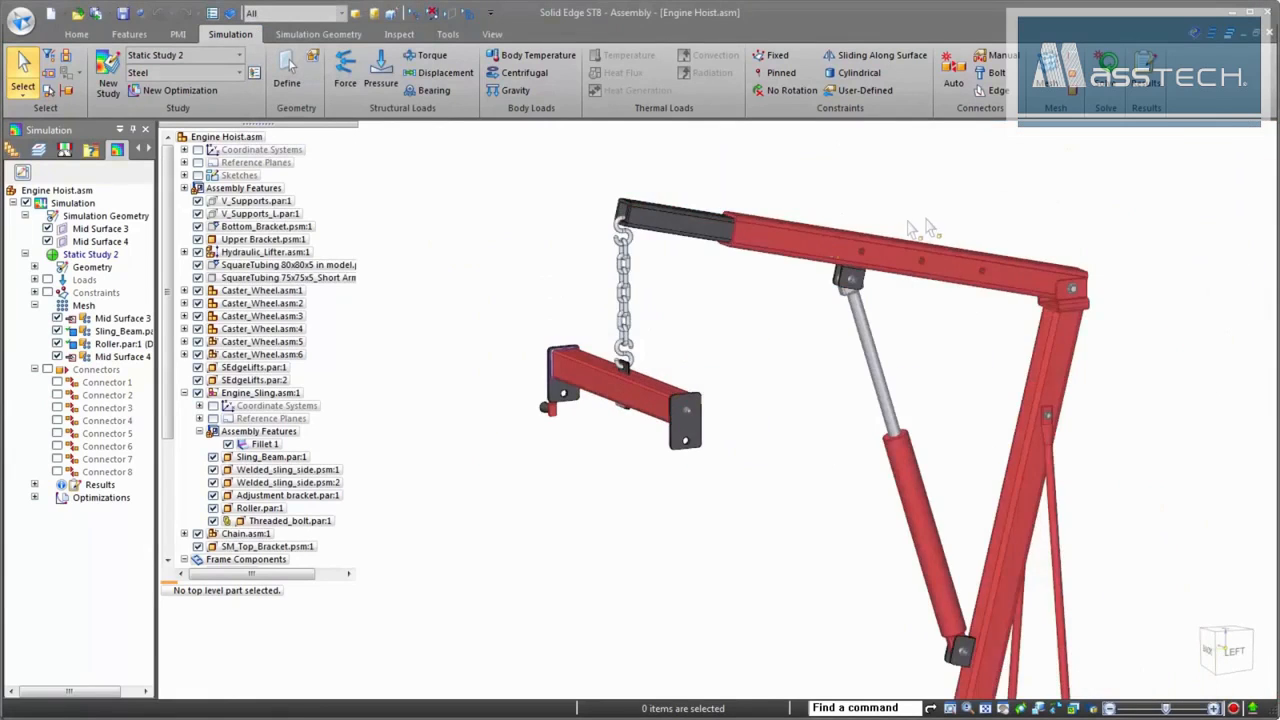
scroll(920, 229, down, 2)
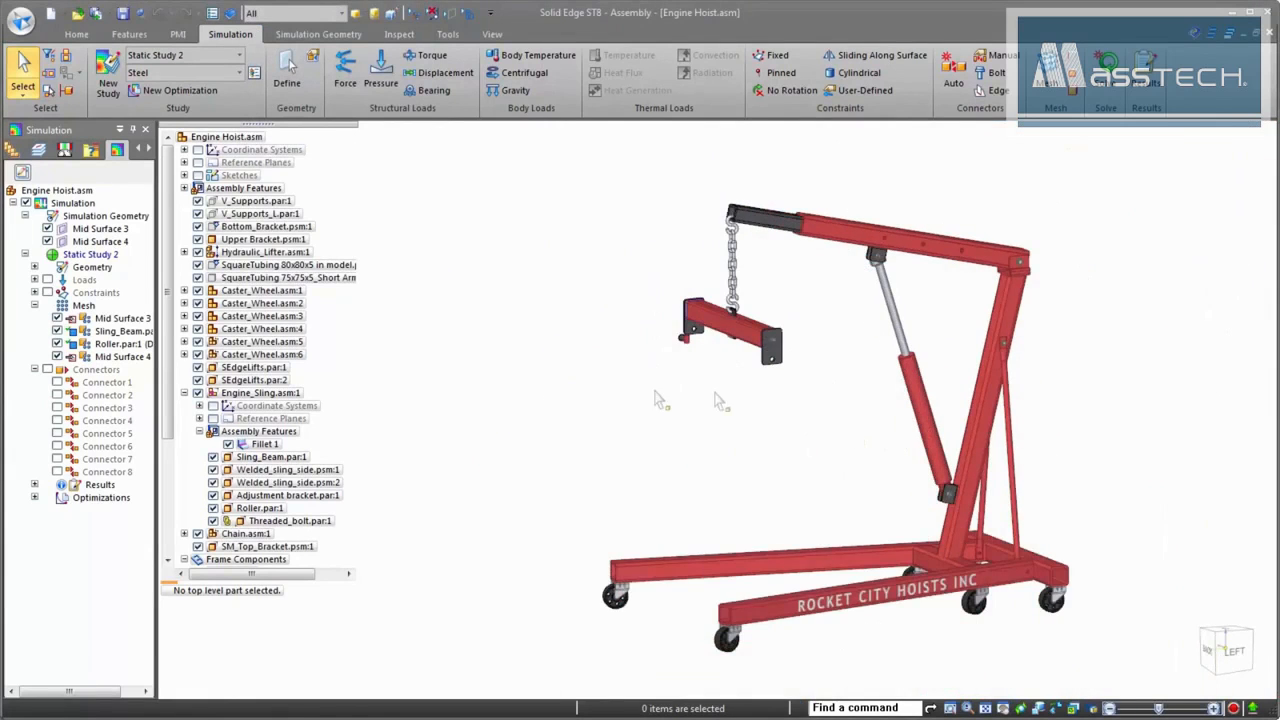
double_click(246, 34)
middle_drag(905, 414, 878, 503)
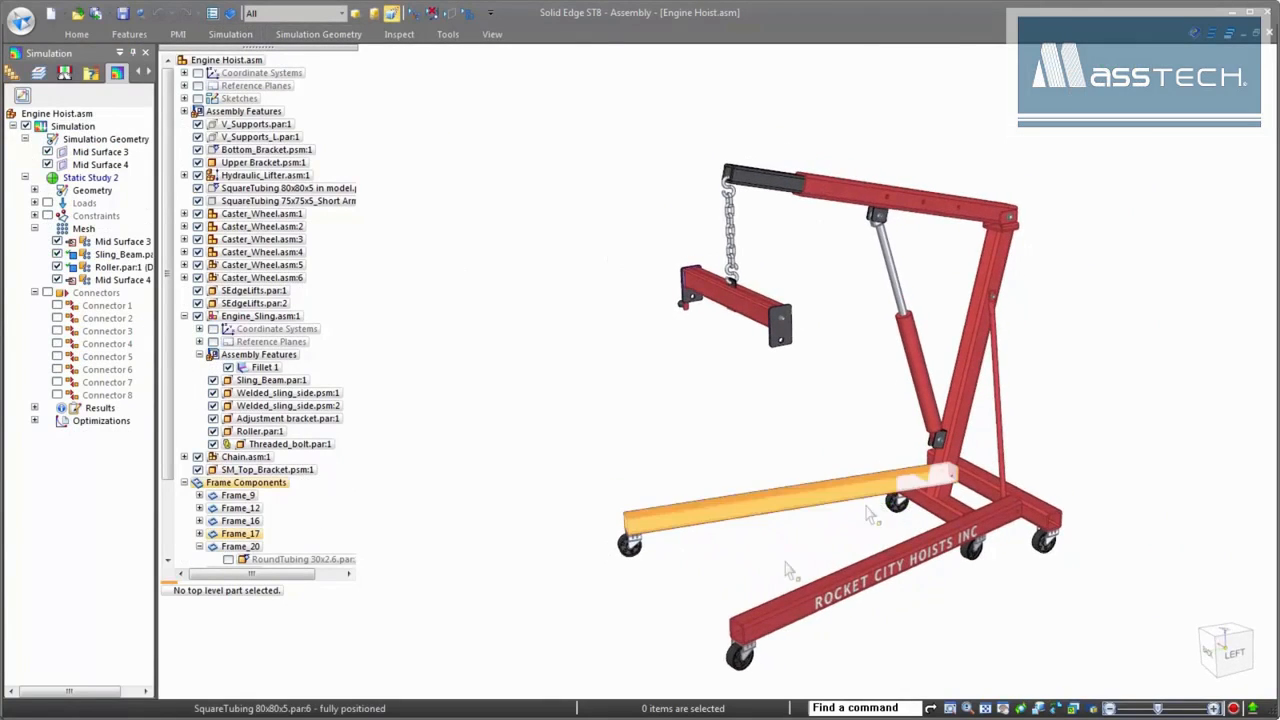